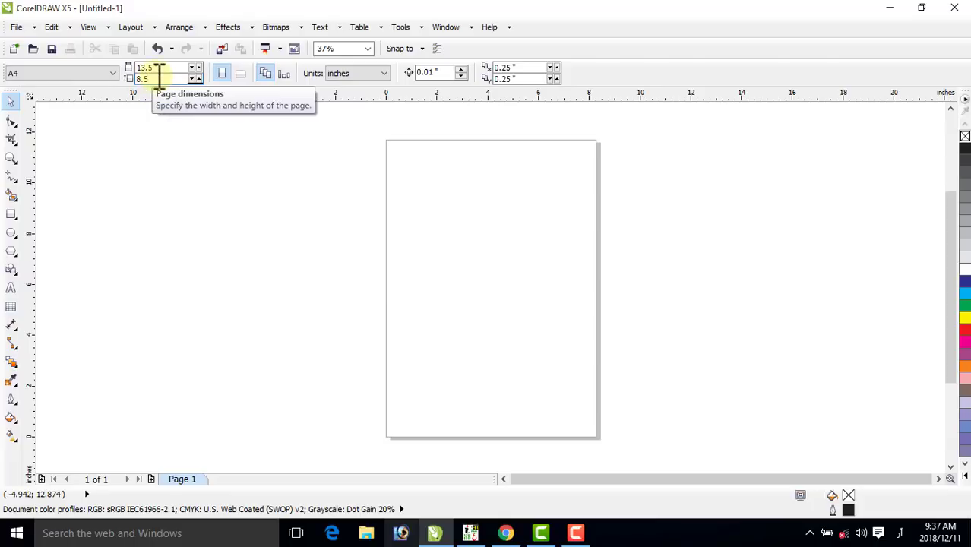
Set the page size to 13.5 by 8.5 inches and add a rectangle matching the page
key(Return)
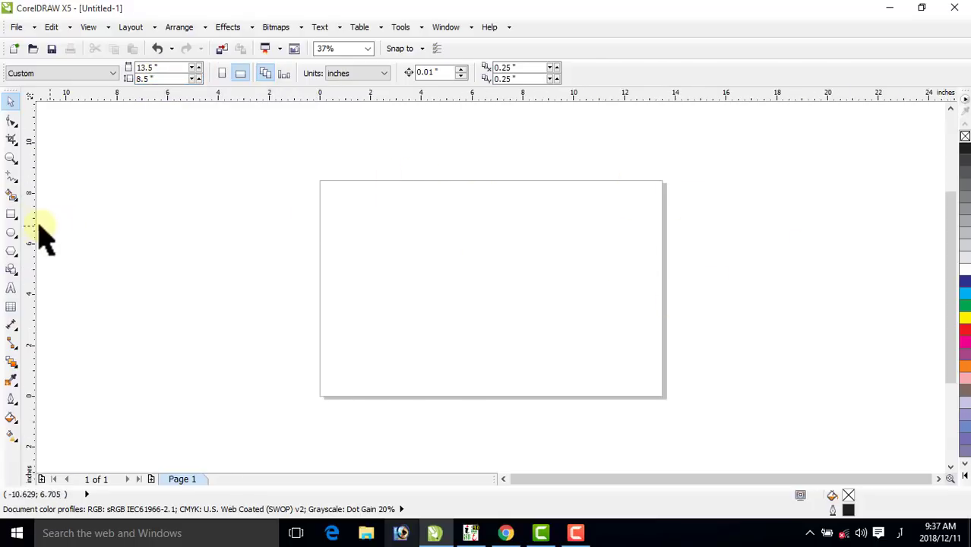
double_click(11, 214)
click(10, 101)
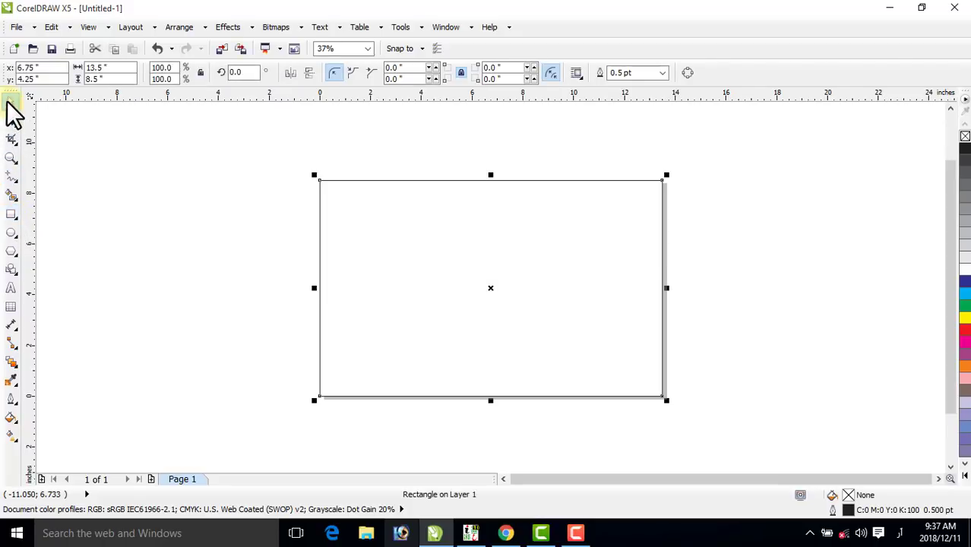
key(shift+F2)
click(824, 264)
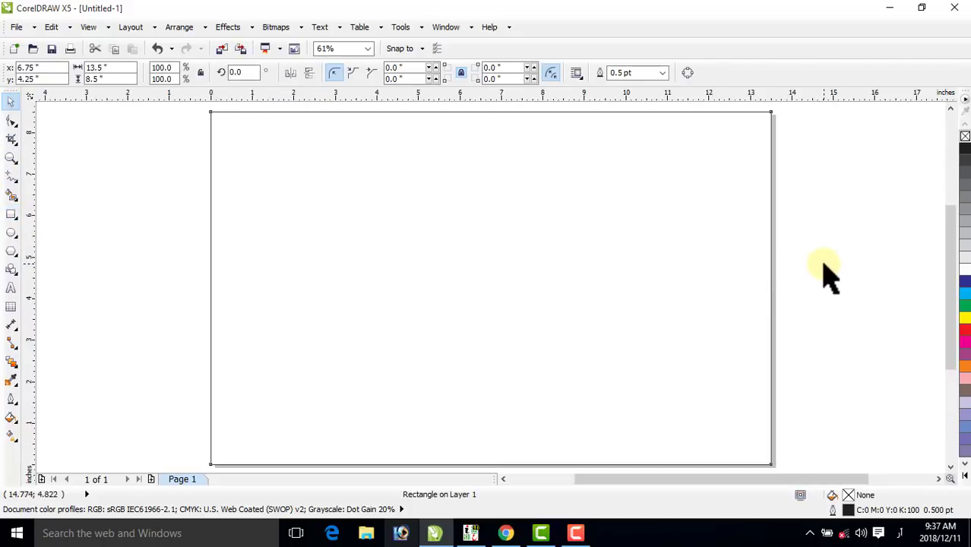
Make a copy of the page rectangle narrowed to about 4.26 inches wide along the page's left edge
click(687, 316)
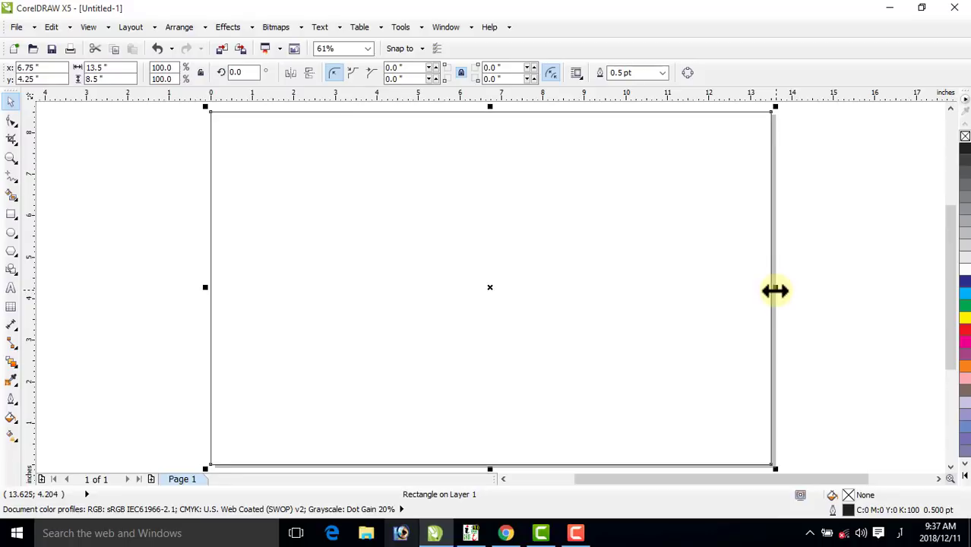
drag(774, 290, 392, 276)
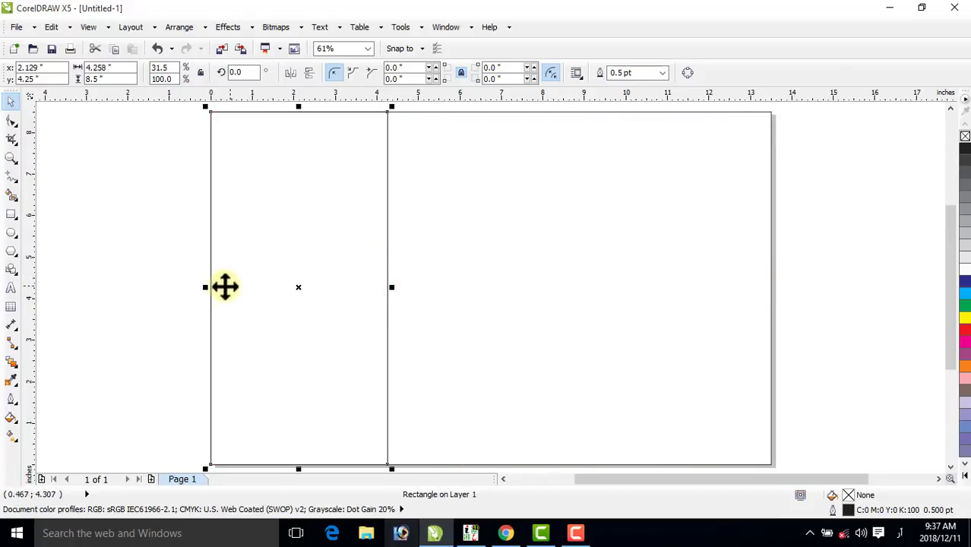
drag(203, 287, 411, 318)
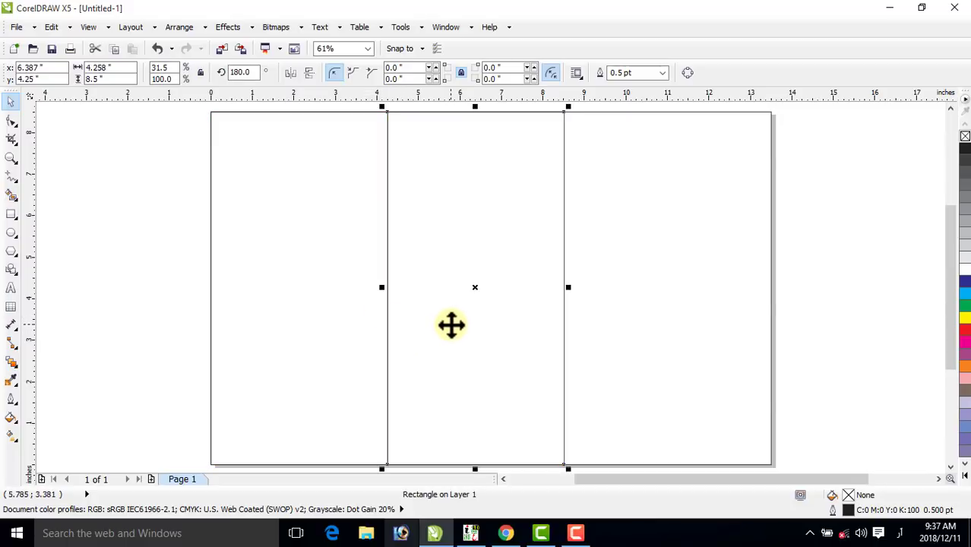
key(ctrl+r)
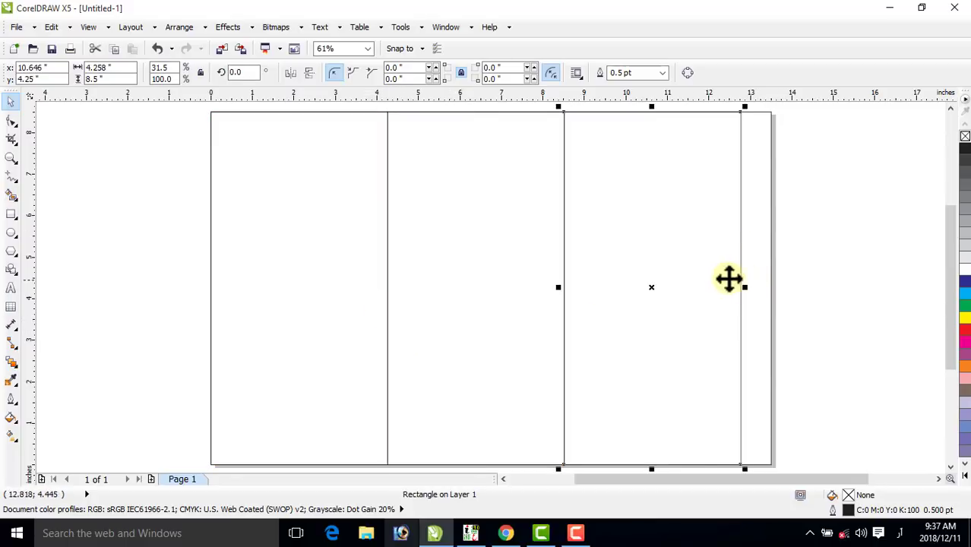
key(Delete)
click(557, 282)
key(Delete)
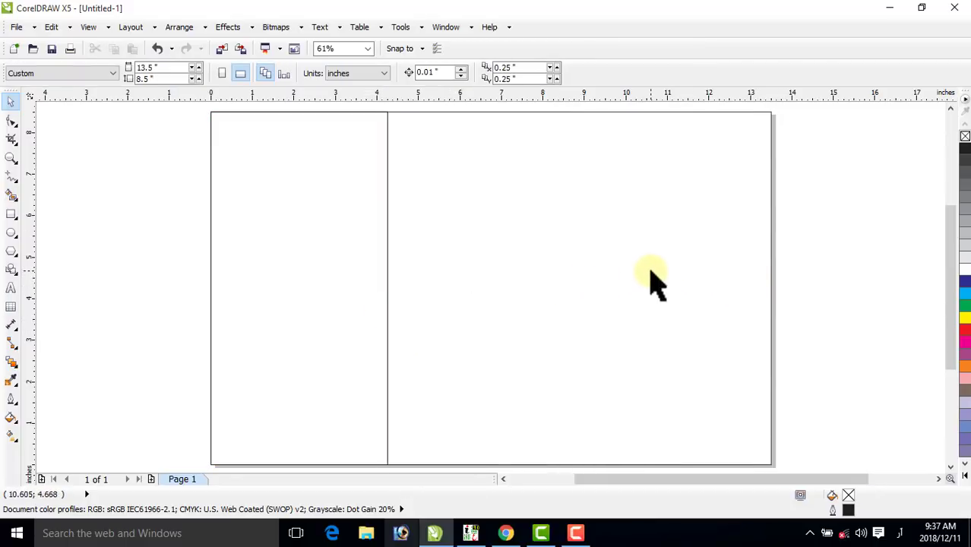
Calculate one third of the 13.5-inch page width in Calculator, then return to the drawing
click(513, 259)
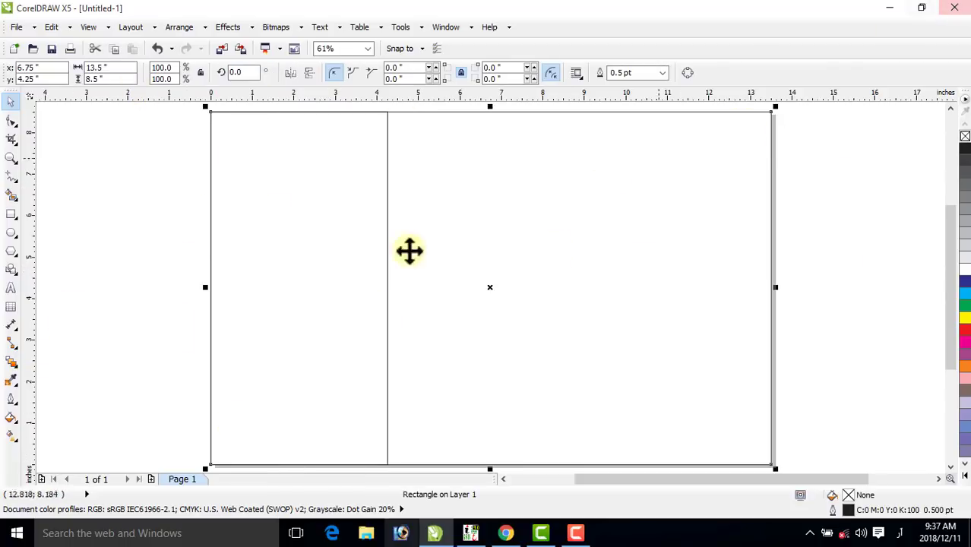
click(8, 534)
click(195, 455)
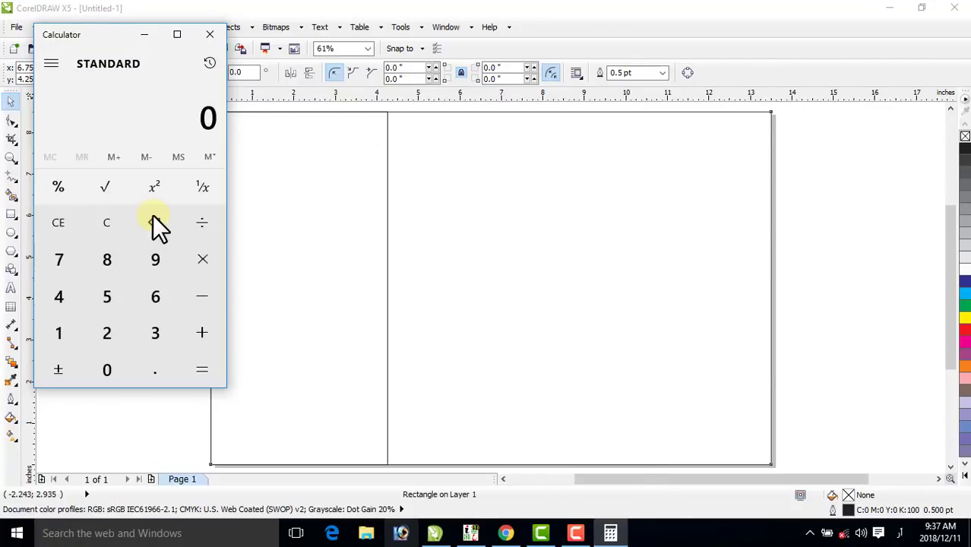
text(13.5)
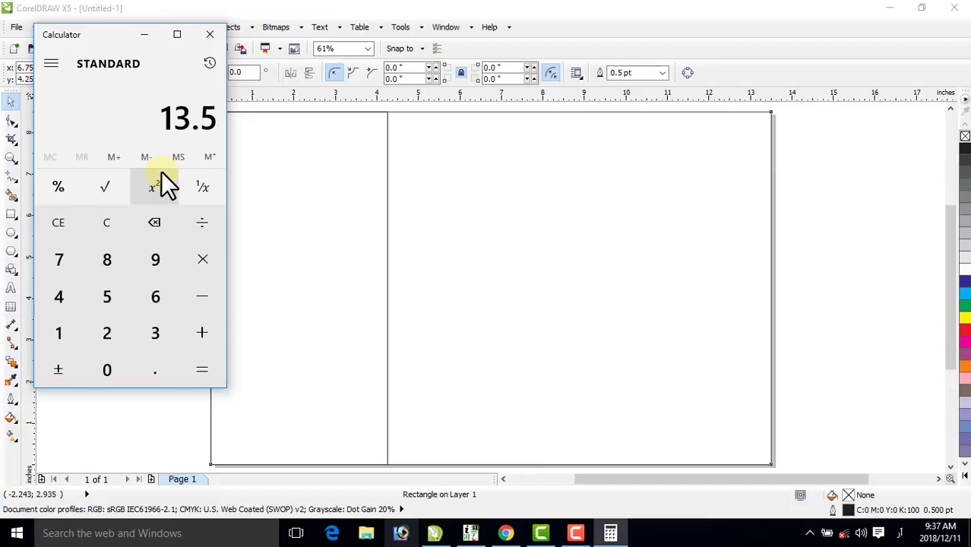
key(slash)
text(3)
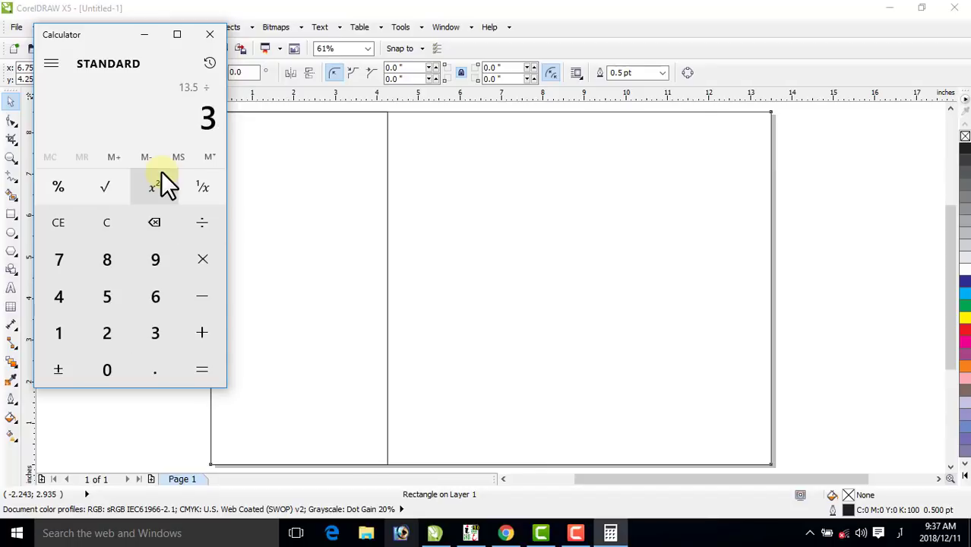
key(Return)
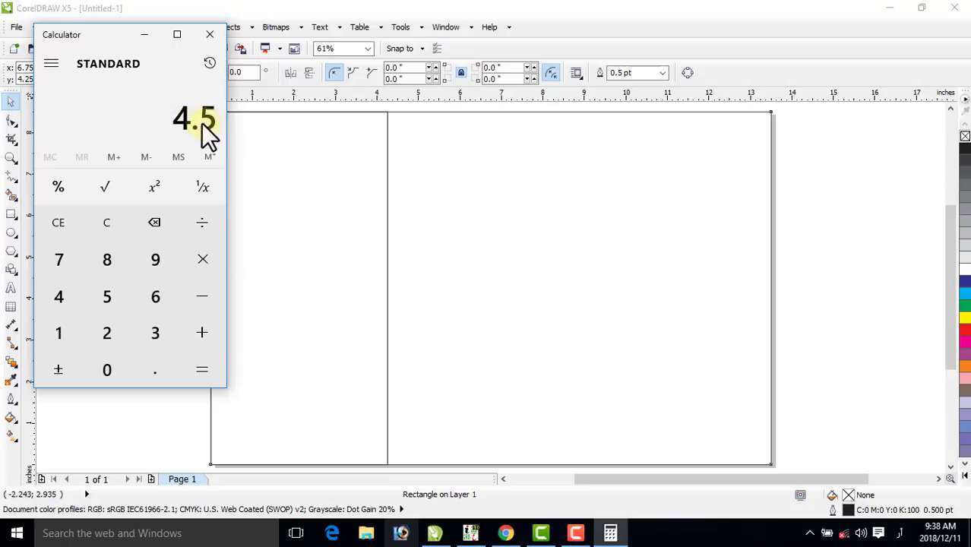
click(209, 34)
Set the width of the narrow rectangle at the page's left edge to 4.5 inches
click(220, 217)
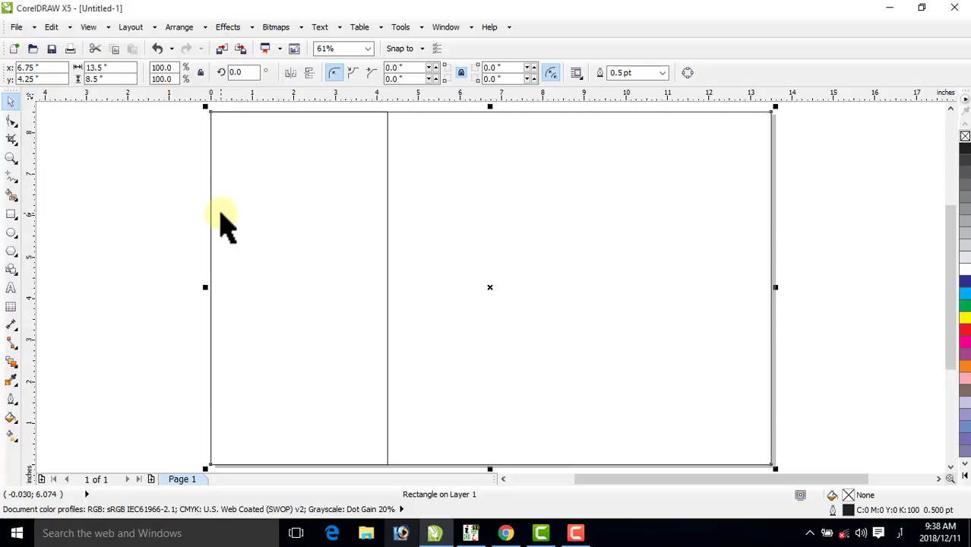
click(123, 71)
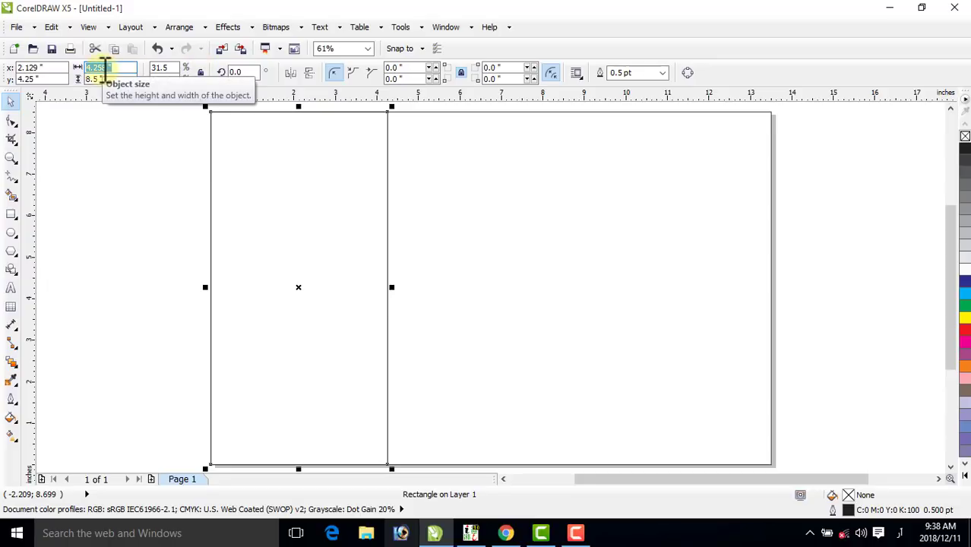
text(4.5)
key(Return)
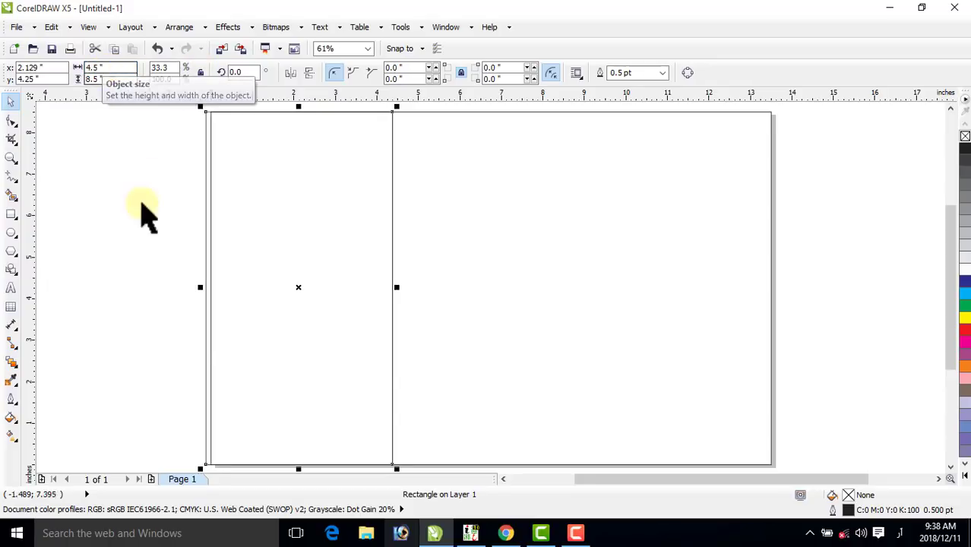
click(142, 202)
click(253, 234)
drag(265, 241, 323, 294)
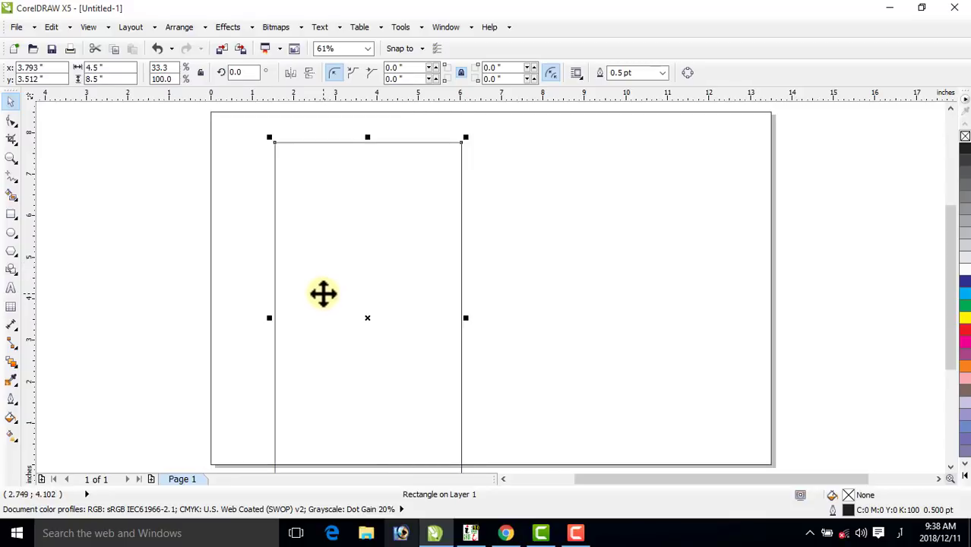
key(ctrl+z)
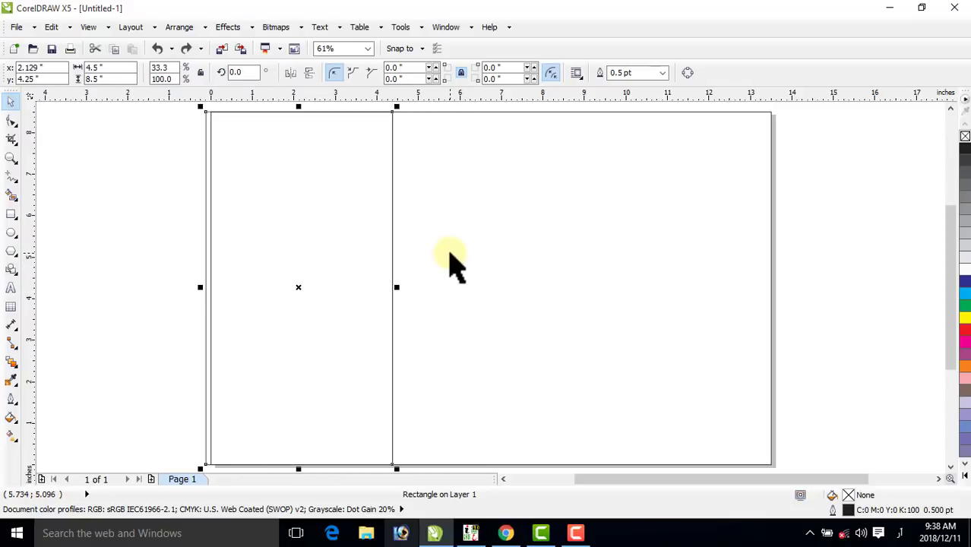
Align the left edges of the 4.5-inch rectangle and the page-sized rectangle
key(ctrl+a)
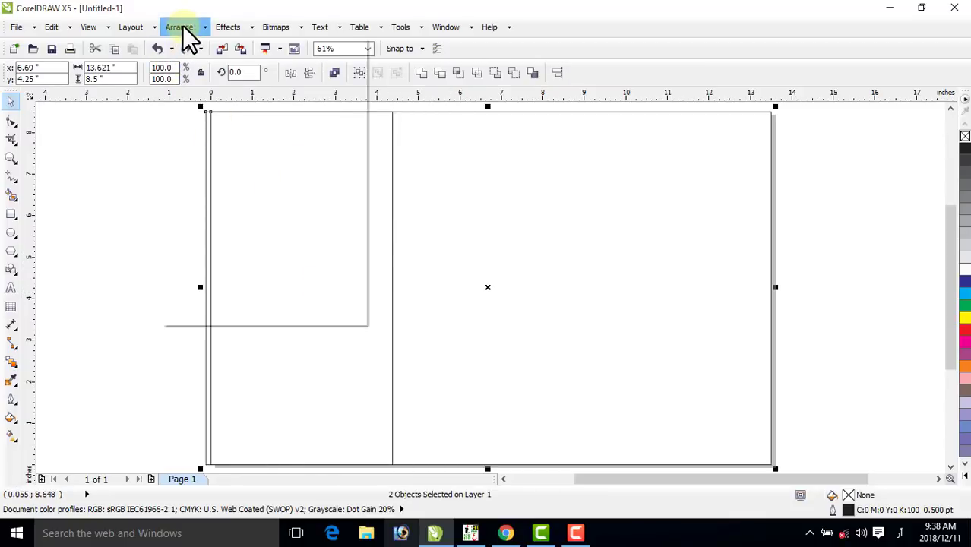
click(180, 27)
mouse_move(255, 82)
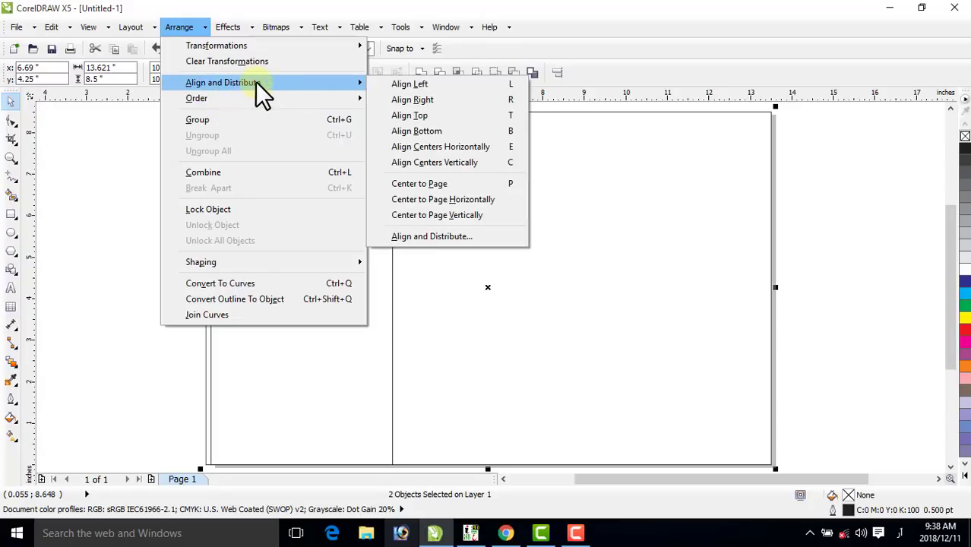
click(504, 83)
click(151, 251)
Mirror a copy of the 4.5-inch panel into the middle third and repeat the duplication for the right third
click(210, 290)
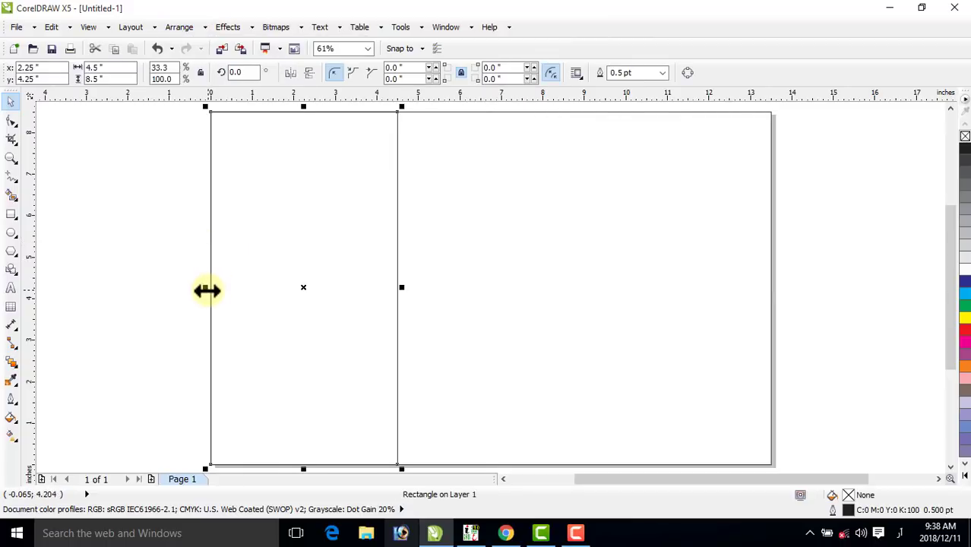
drag(207, 290, 416, 287)
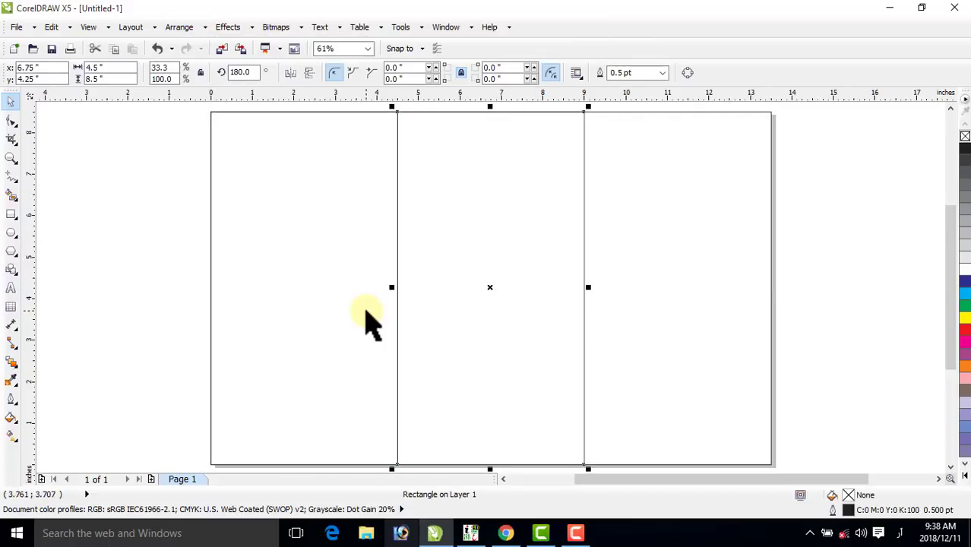
key(ctrl+r)
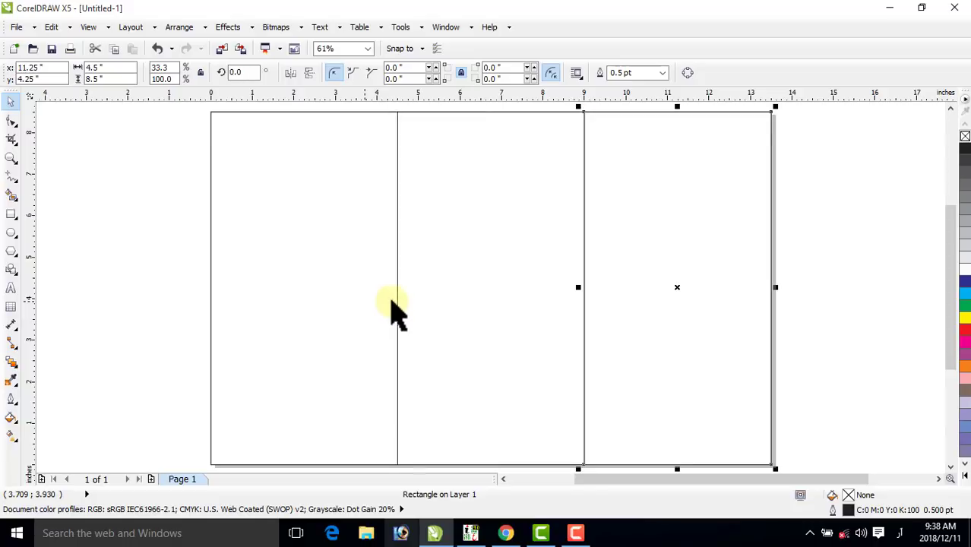
click(860, 237)
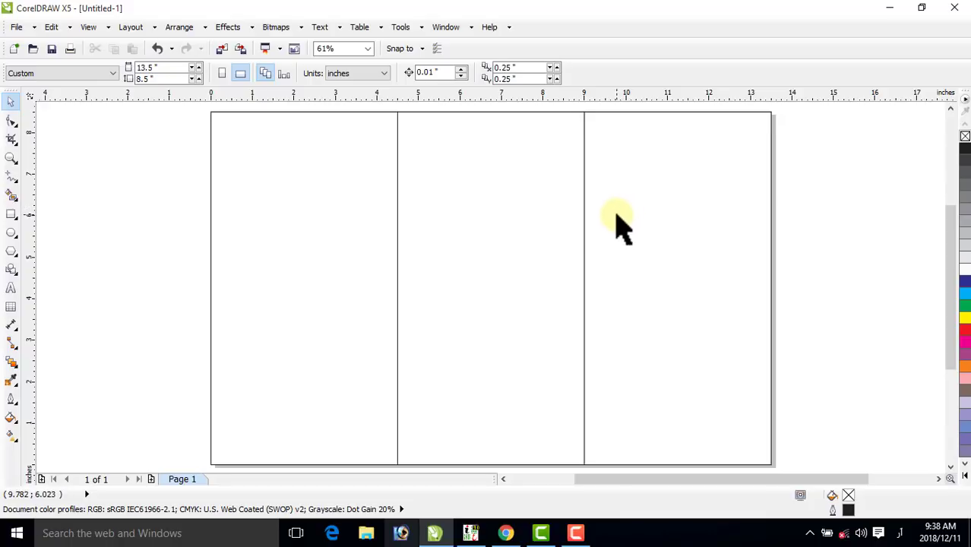
Delete the separate rectangle that covers the right third of the page
click(331, 235)
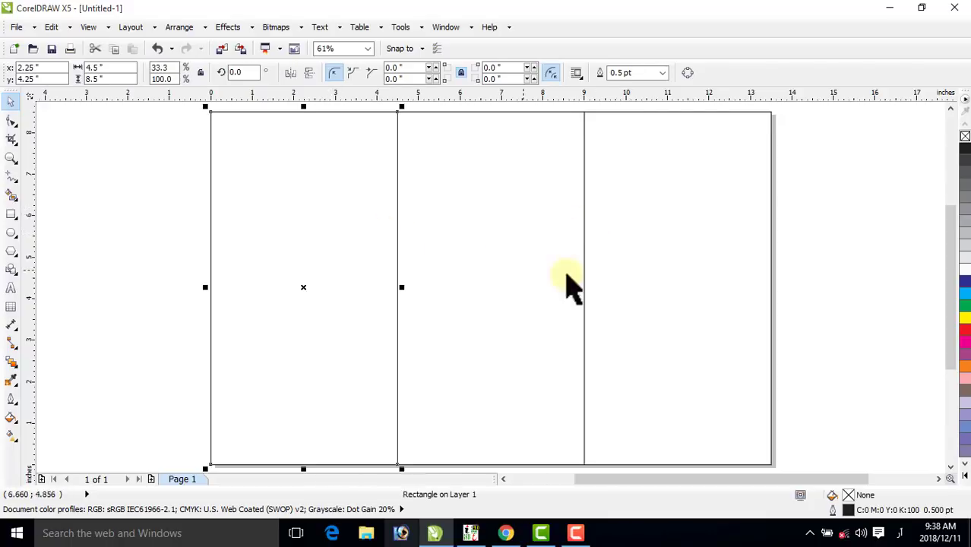
click(606, 271)
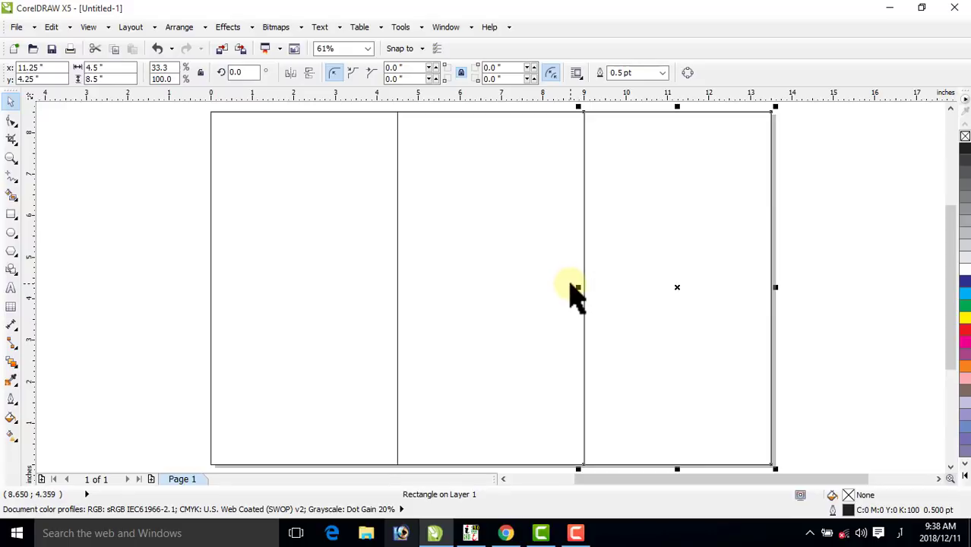
key(Delete)
Fill the page-sized rectangle with Ice Blue from the color palette
click(675, 269)
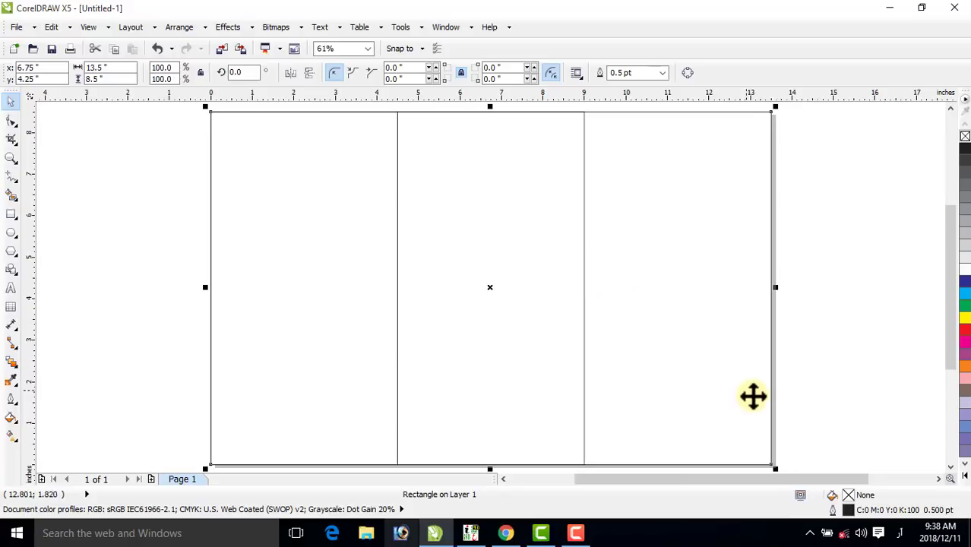
click(961, 472)
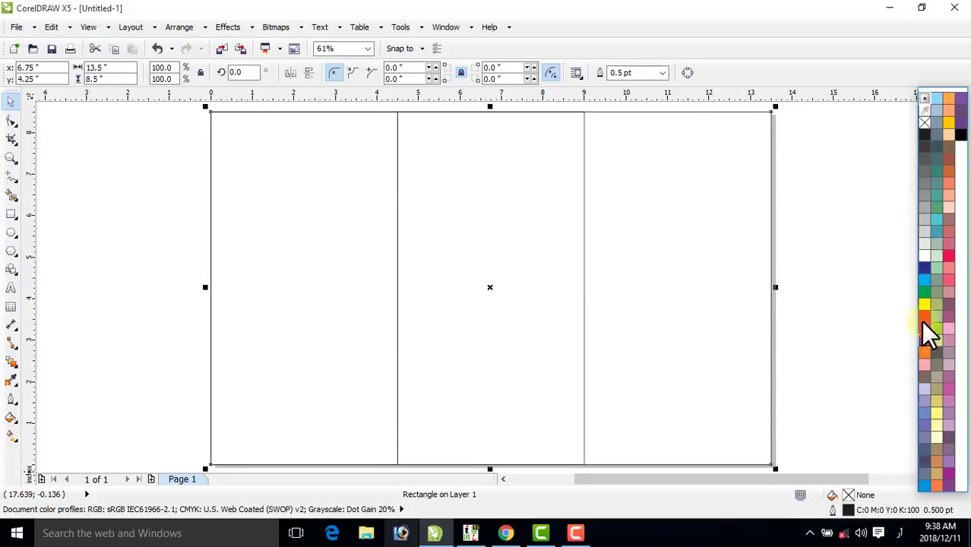
click(937, 99)
click(828, 209)
click(725, 251)
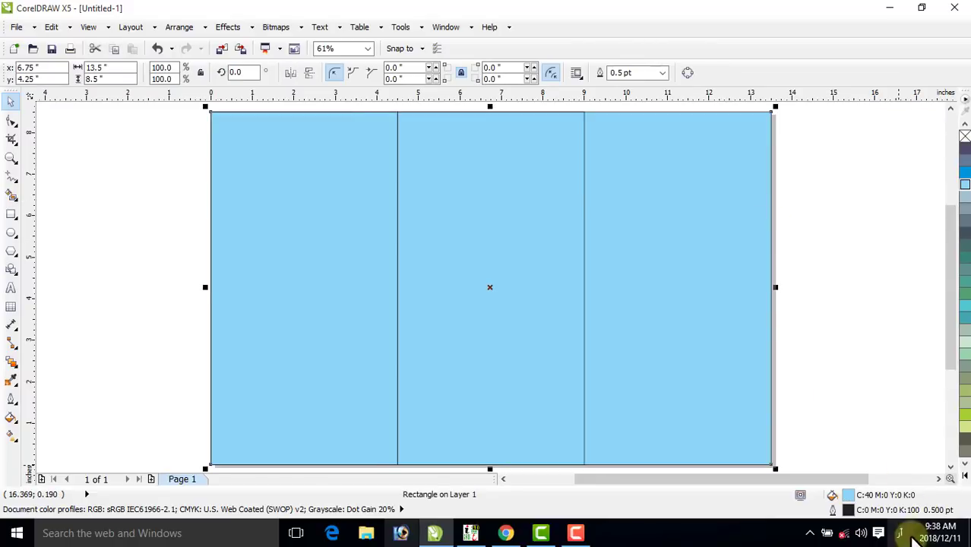
Lighten the page rectangle's uniform fill by setting its CMYK cyan value to 20
double_click(844, 498)
click(539, 164)
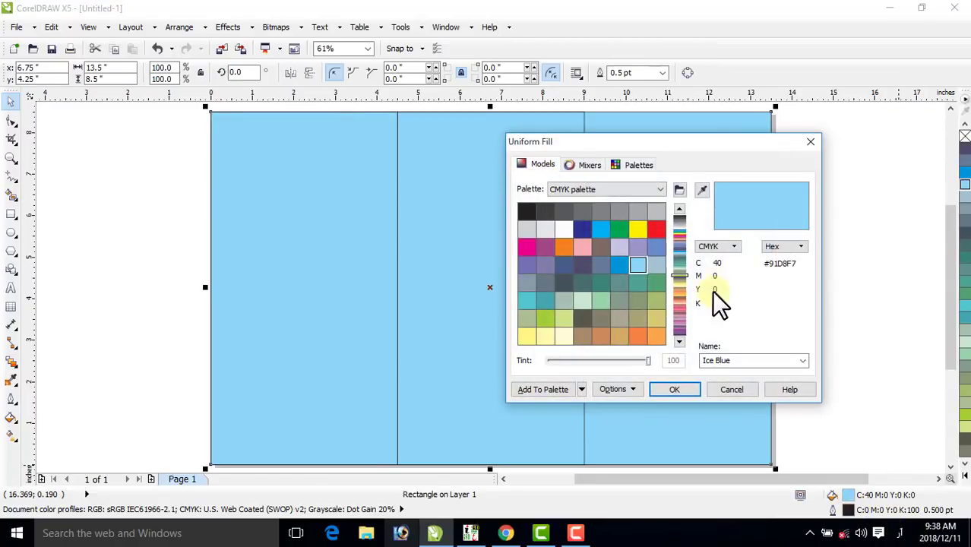
double_click(732, 264)
text(2)
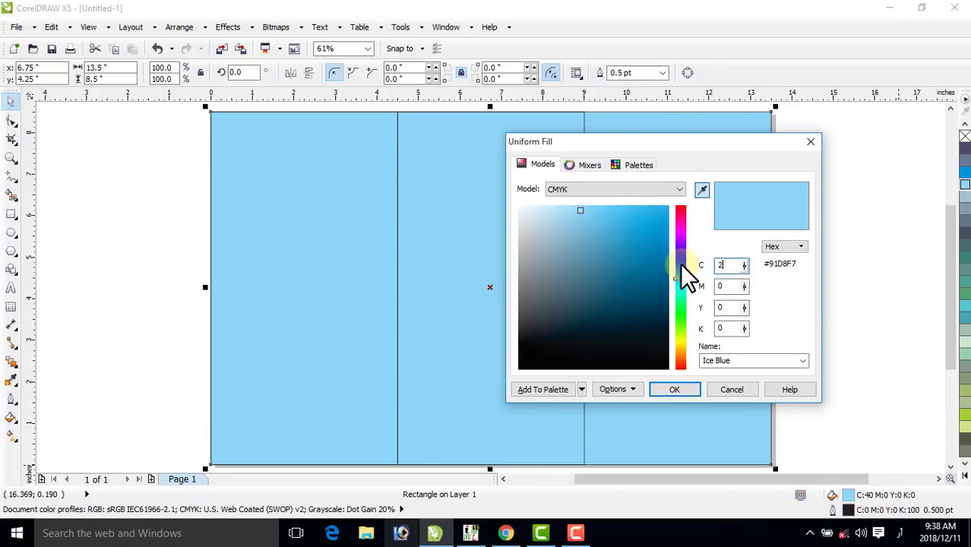
text(0)
click(673, 390)
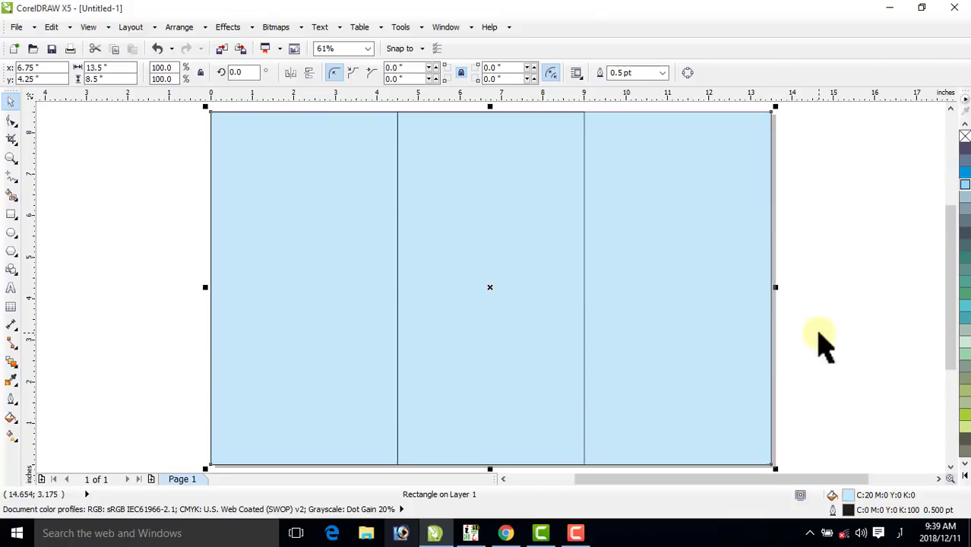
Give the page-sized rectangle a radial fountain fill, white at the center and light blue outside, extending its radius almost to the bottom edge
click(12, 439)
click(62, 441)
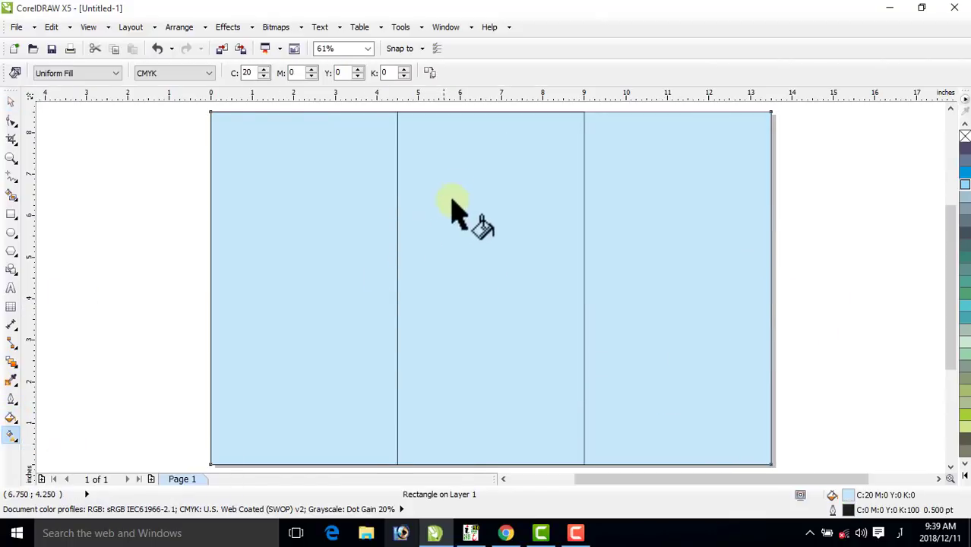
drag(462, 180, 462, 410)
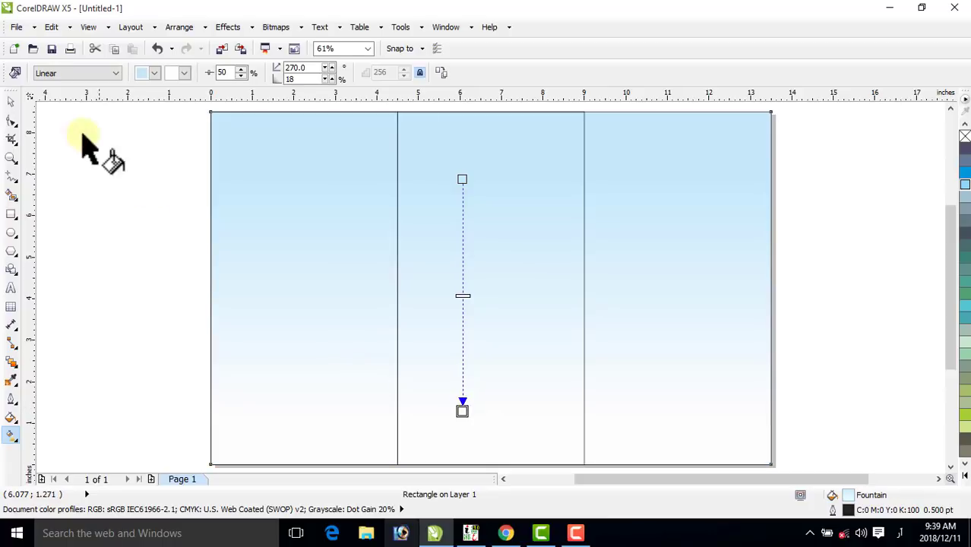
click(69, 70)
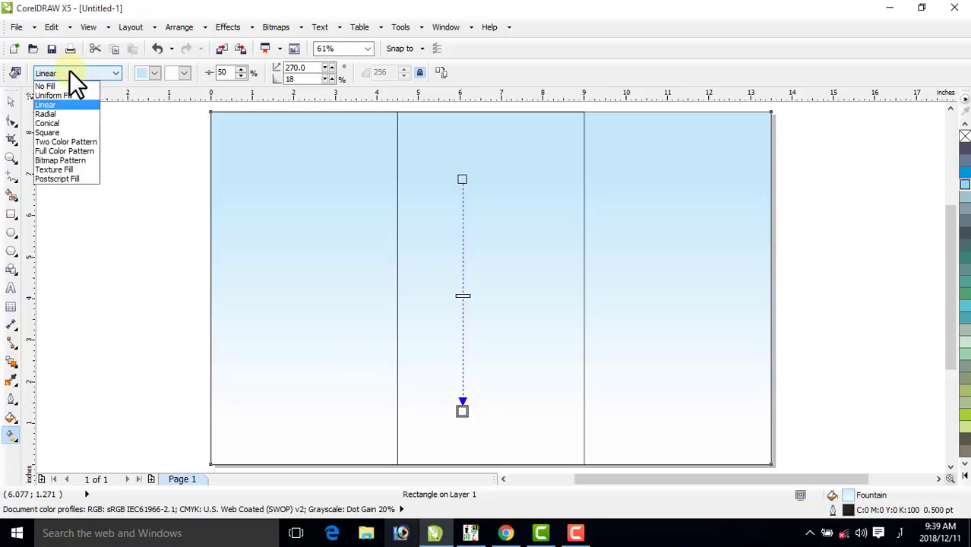
click(55, 114)
drag(490, 400, 487, 448)
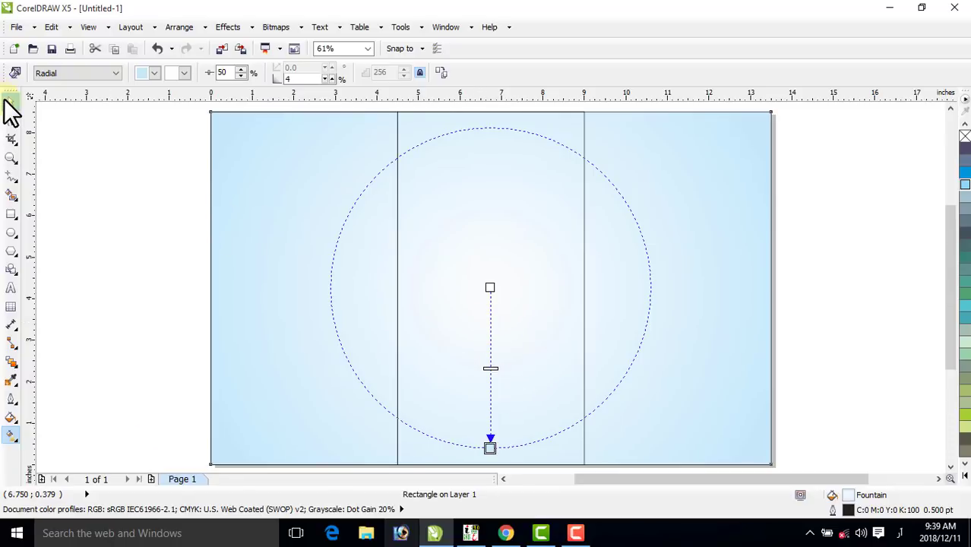
drag(490, 447, 490, 458)
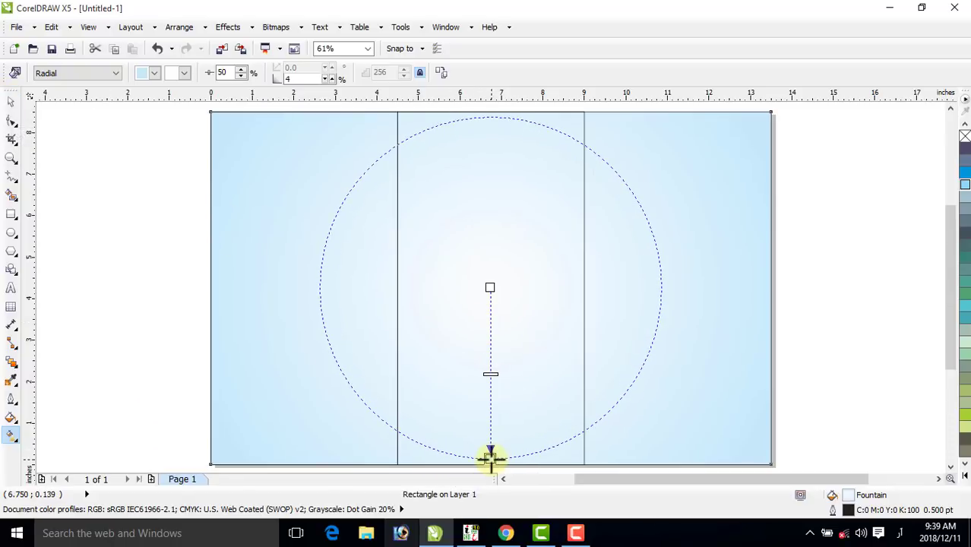
click(11, 101)
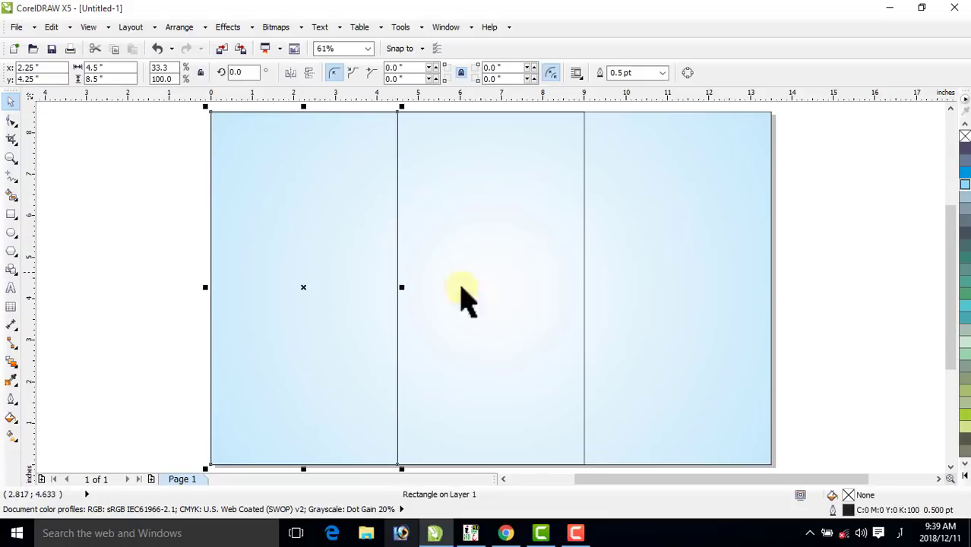
click(808, 239)
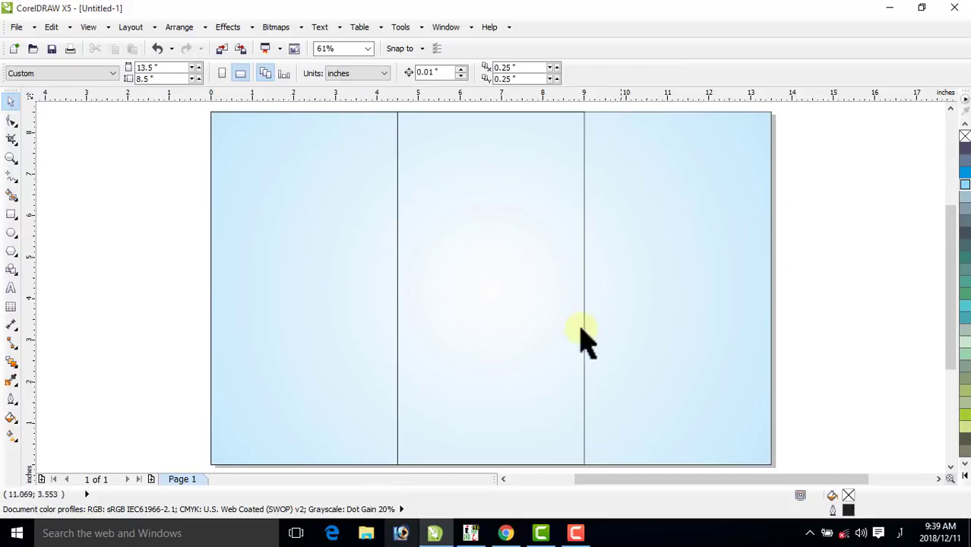
Shrink the left panel rectangle from its top edge to a bottom strip about 0.84 inches tall and convert it to curves
click(311, 267)
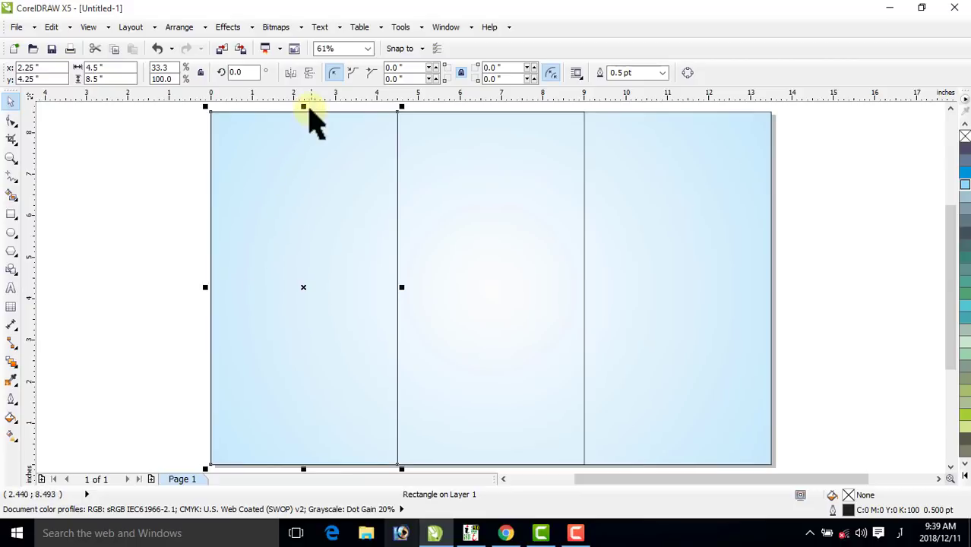
drag(304, 105, 316, 423)
click(11, 157)
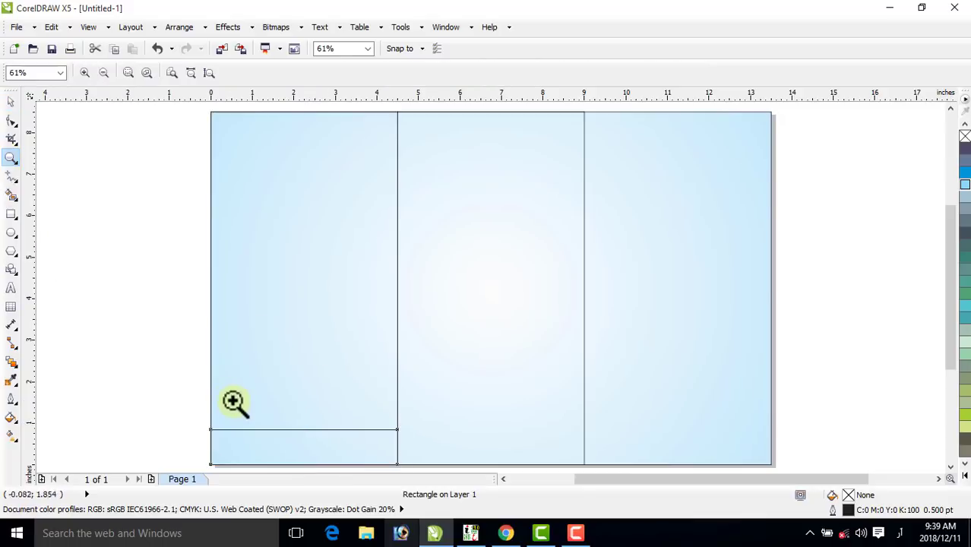
drag(147, 384, 445, 343)
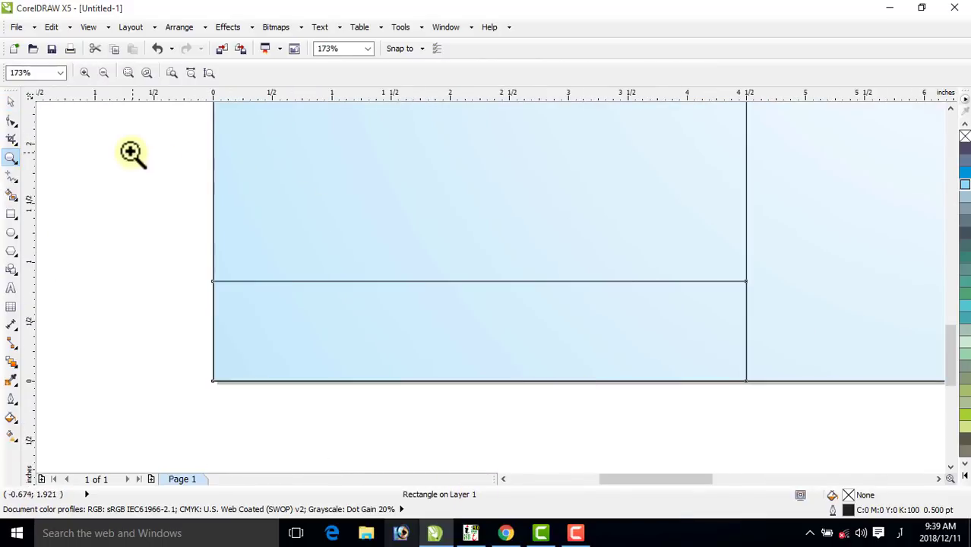
click(10, 101)
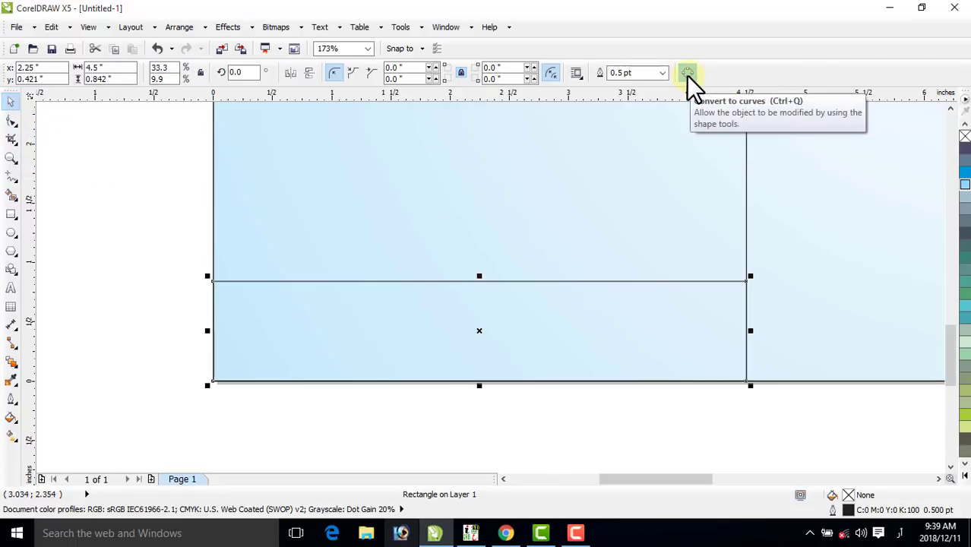
click(179, 28)
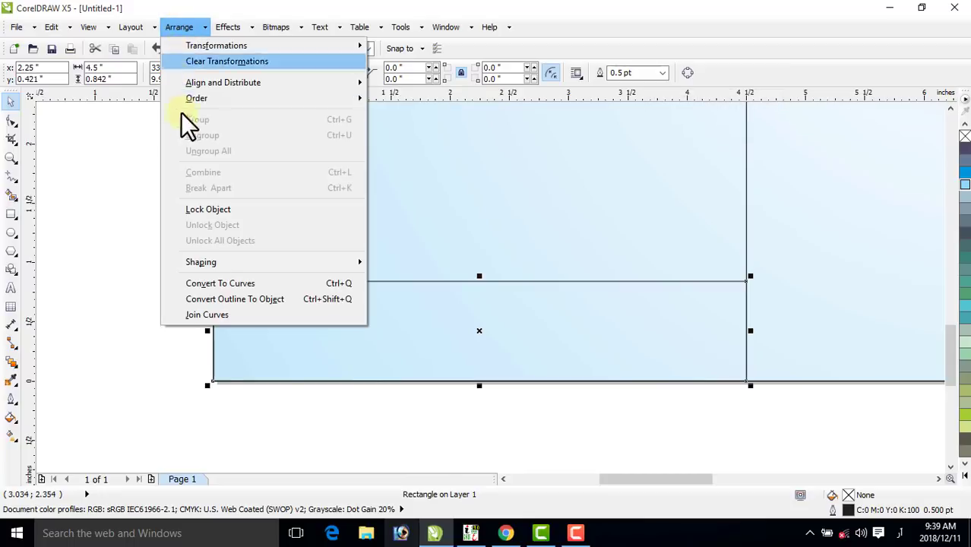
click(285, 284)
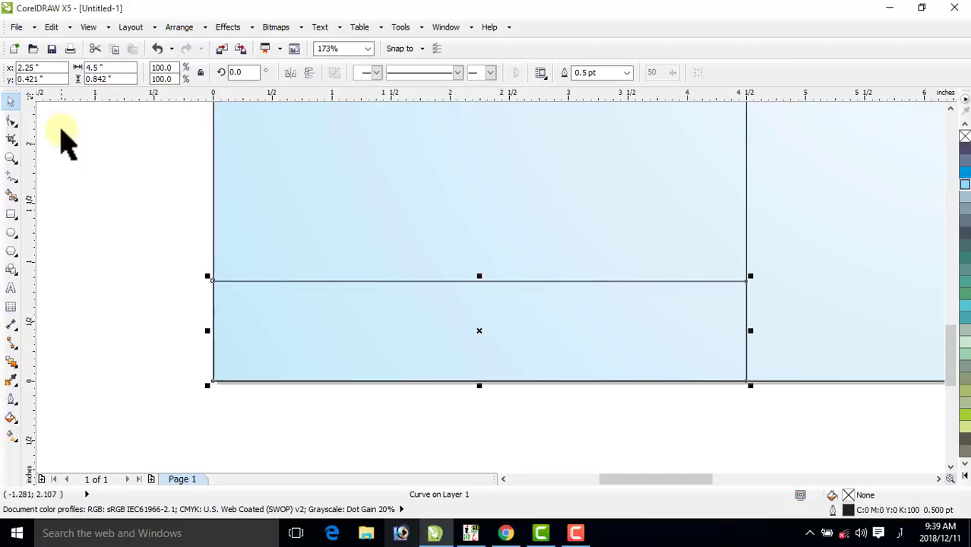
Lower the strip's upper-right node to about half an inch above the page bottom so the top edge slopes
click(11, 120)
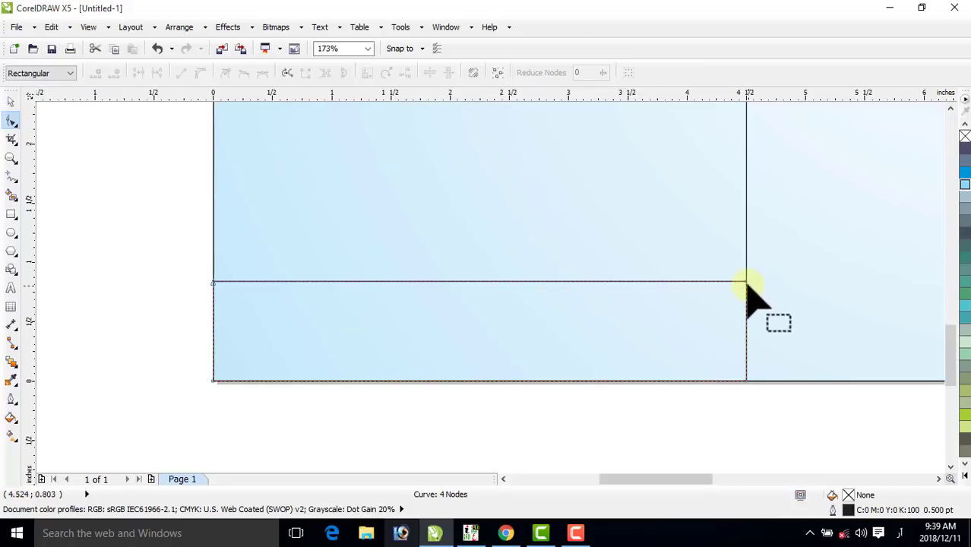
click(746, 282)
drag(746, 282, 746, 319)
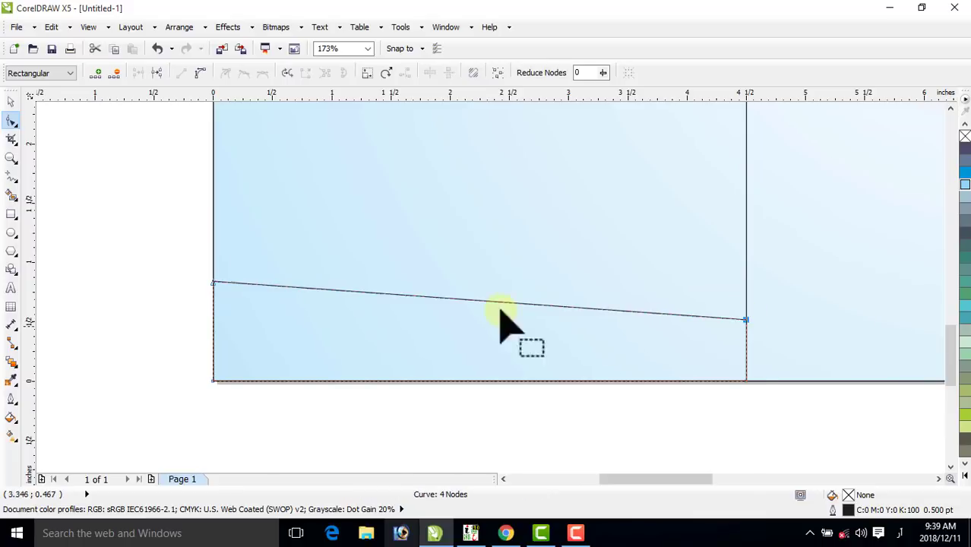
Convert the strip's sloping top edge to a curve and bend it into a wave, rising on the left and dipping on the right
click(381, 295)
right_click(380, 295)
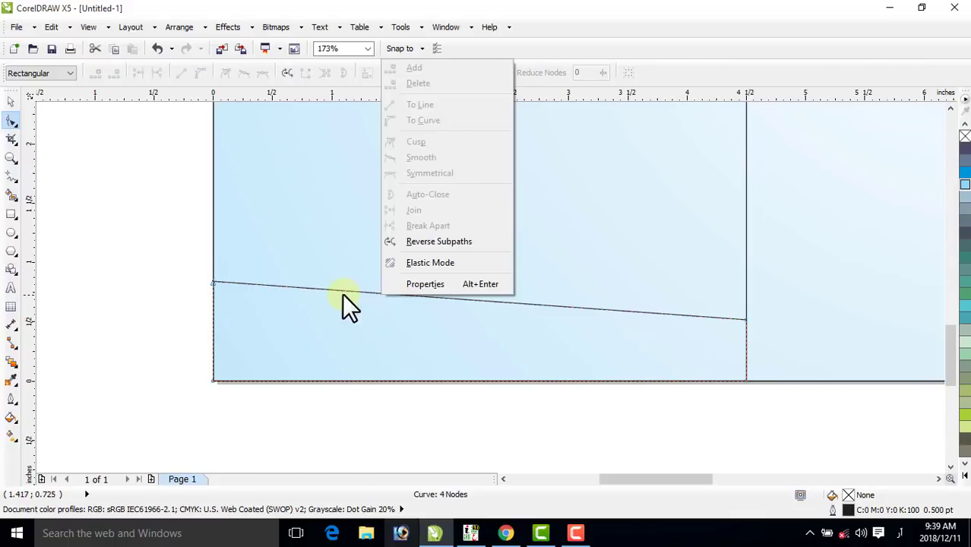
click(350, 290)
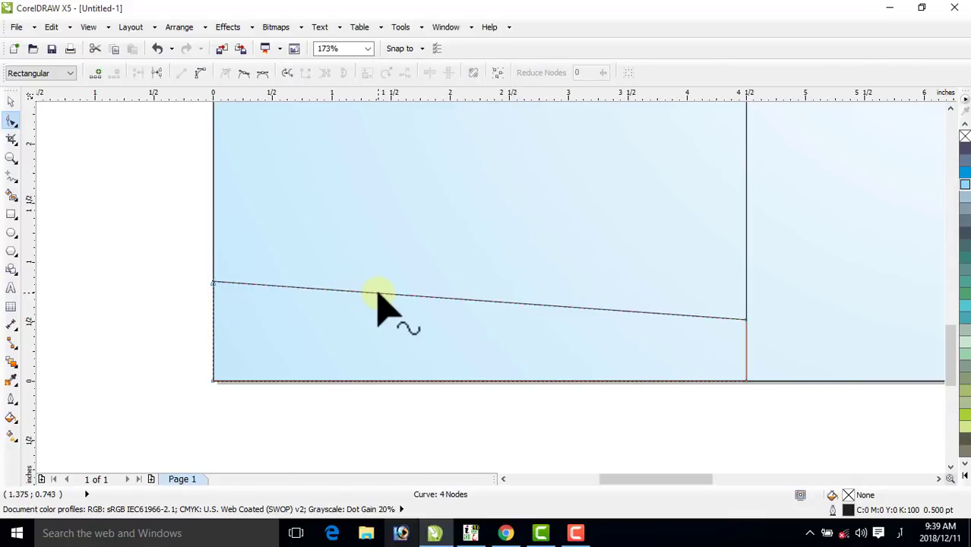
click(378, 295)
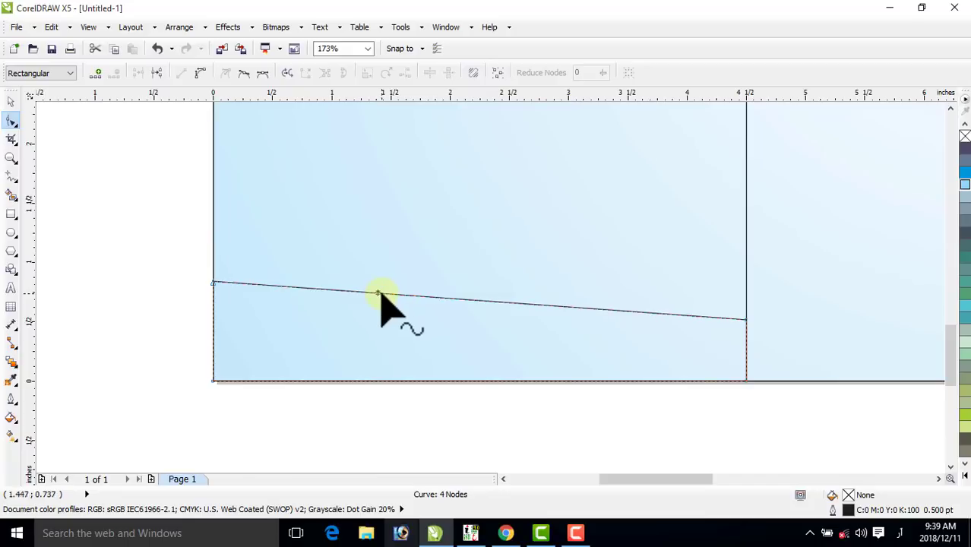
click(199, 73)
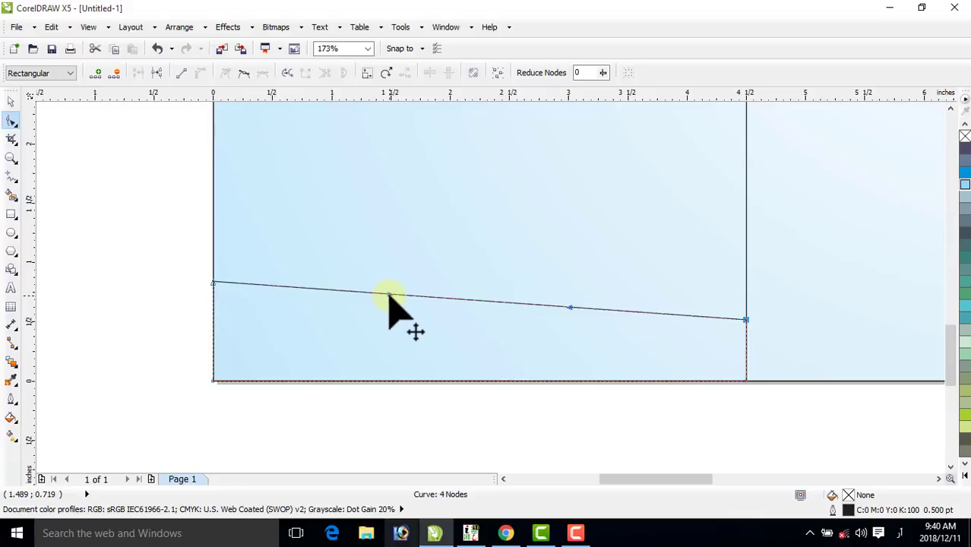
drag(389, 295, 436, 191)
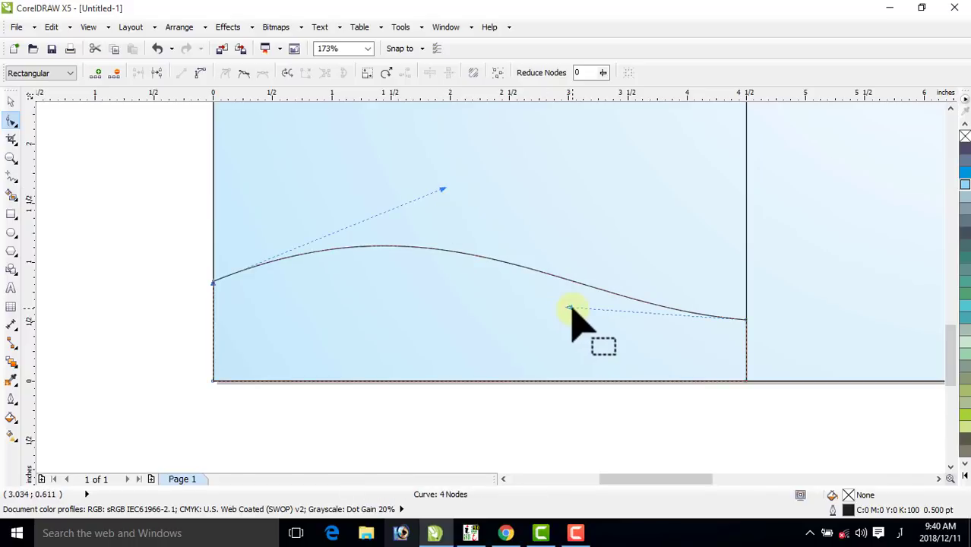
drag(568, 309, 522, 425)
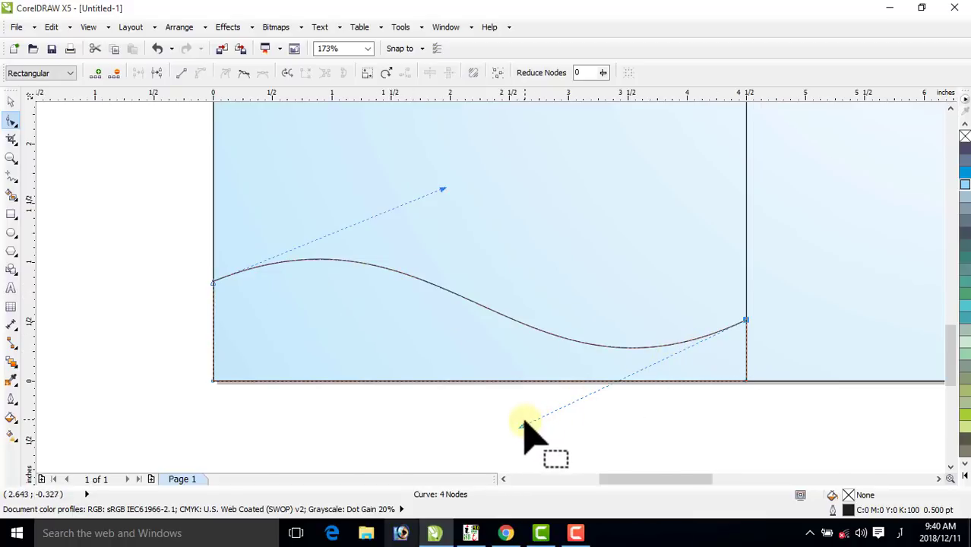
drag(522, 427, 521, 438)
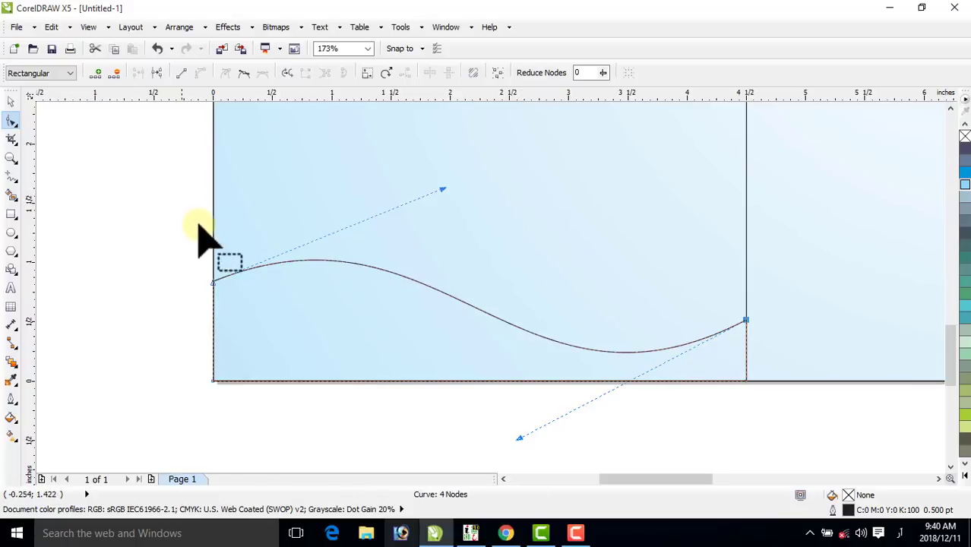
Fill the wave shape with the dark blue shade C:100 M:85 Y:15 K:5
click(11, 102)
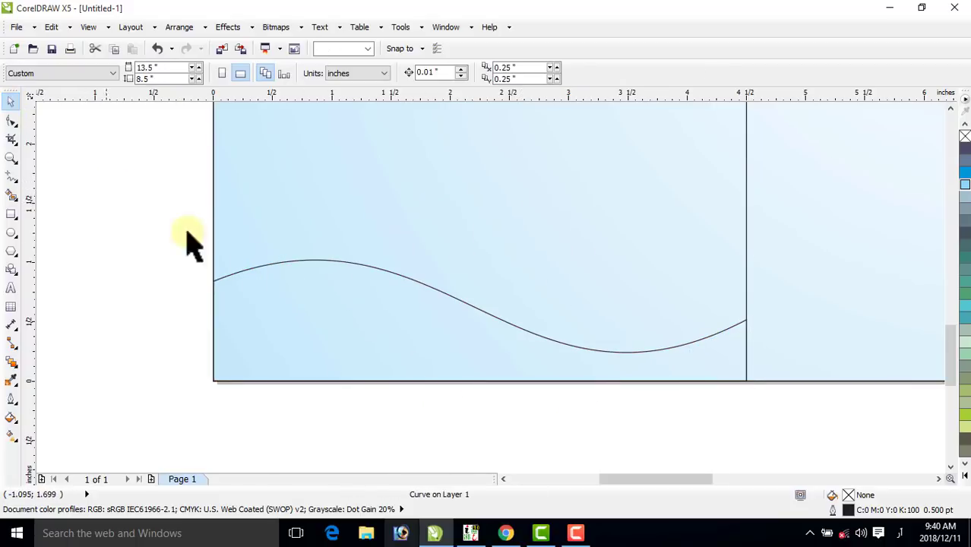
click(325, 307)
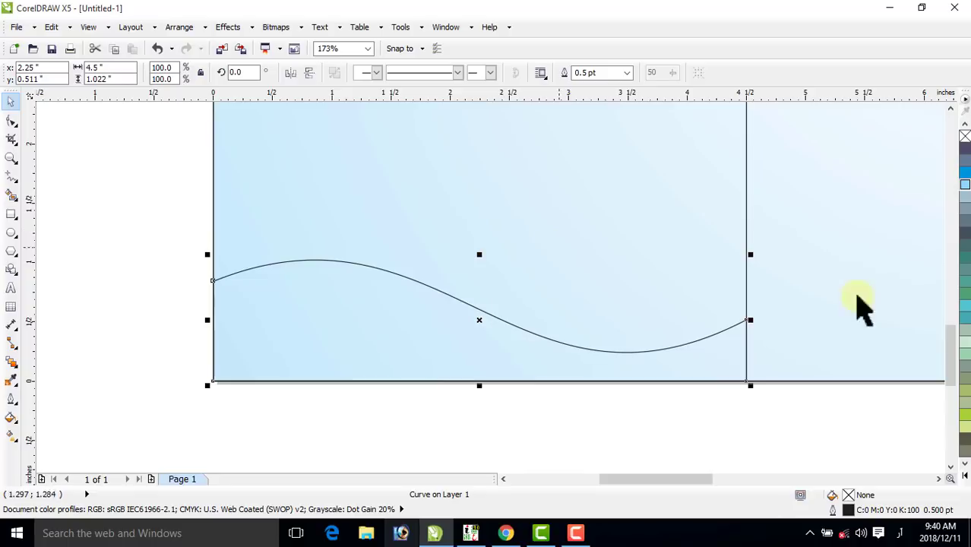
click(965, 177)
click(965, 176)
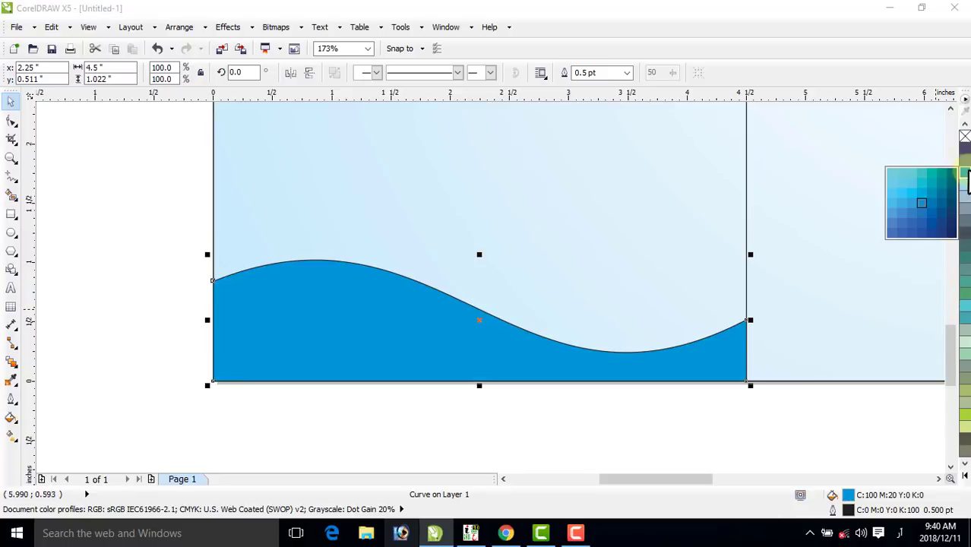
click(941, 226)
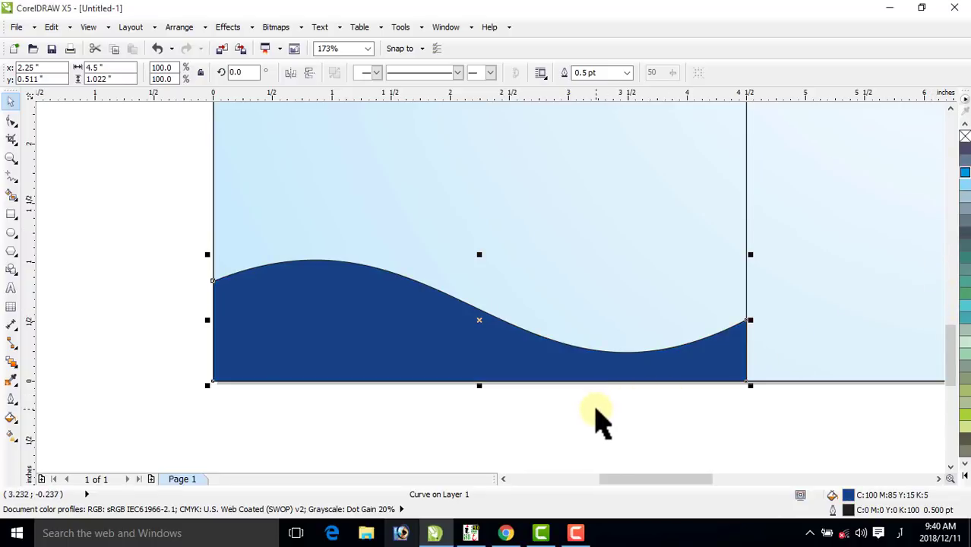
click(581, 438)
click(462, 373)
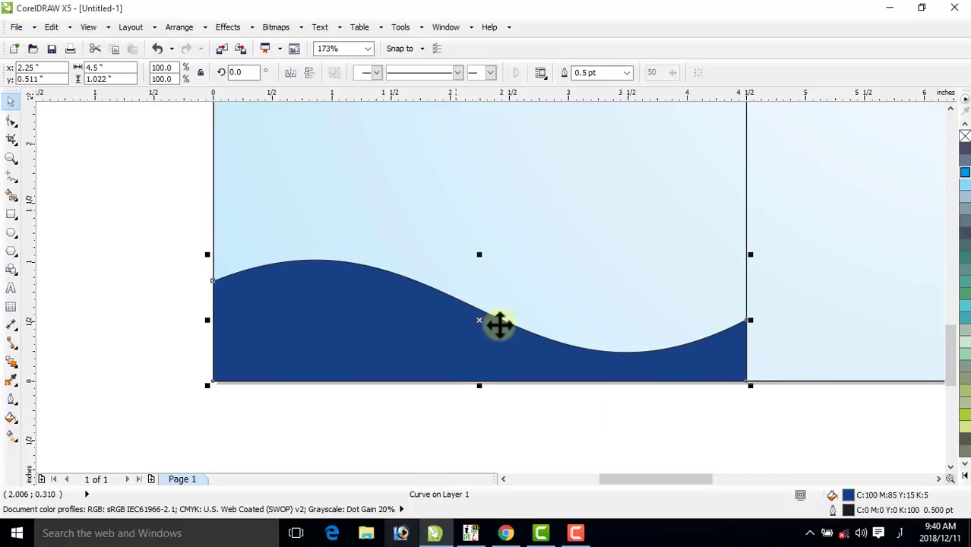
drag(457, 340, 381, 344)
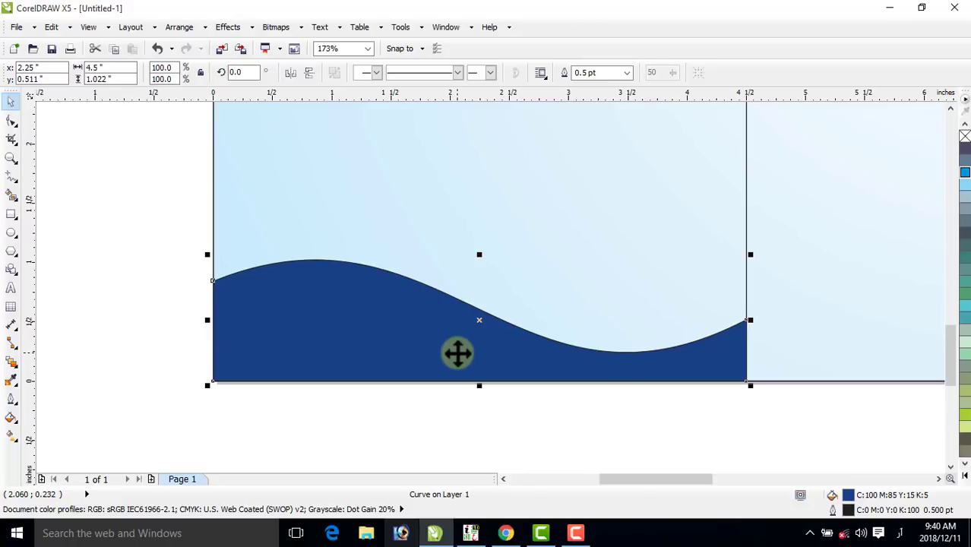
Nudge the wave's upper-right node slightly upward and its upper-left node up a touch, and select the finished shape
click(12, 121)
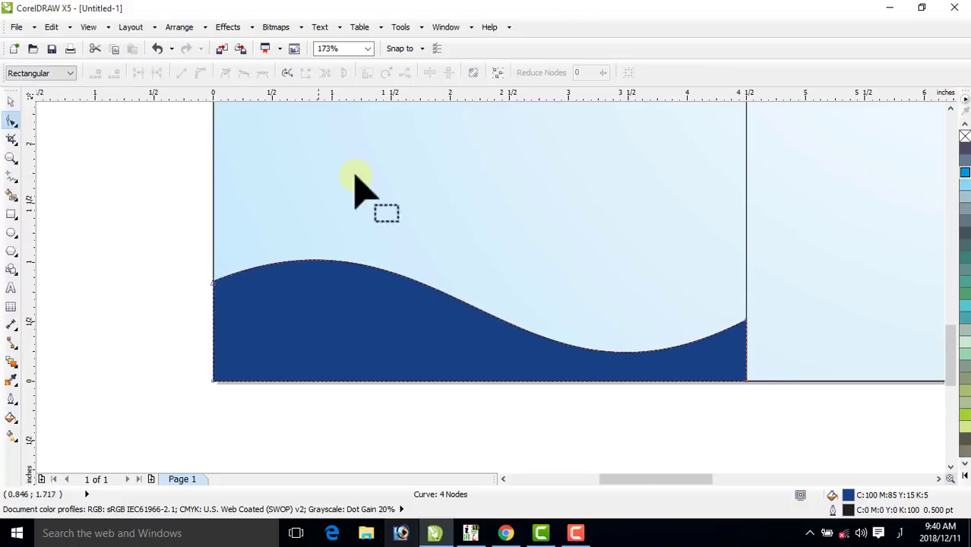
click(734, 335)
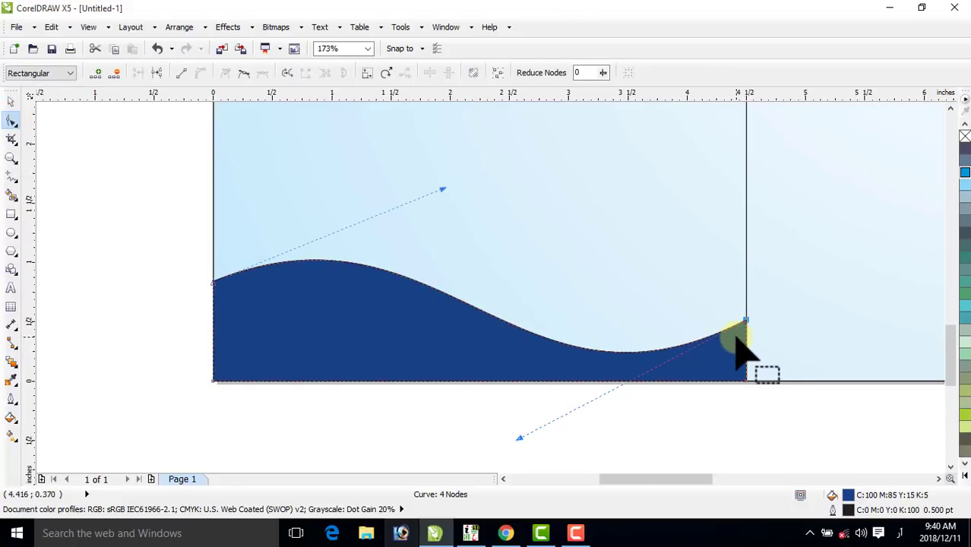
key(Up)
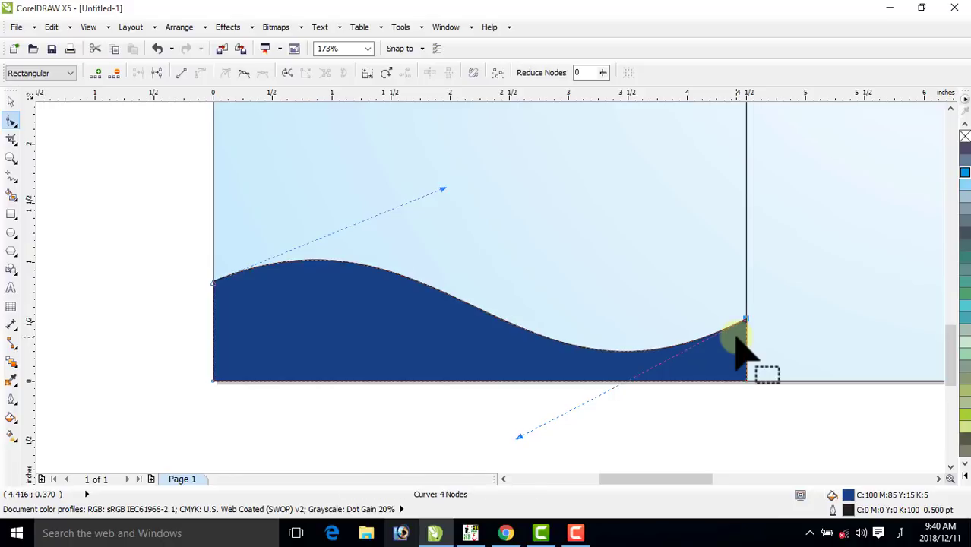
key(Up)
key(Up)
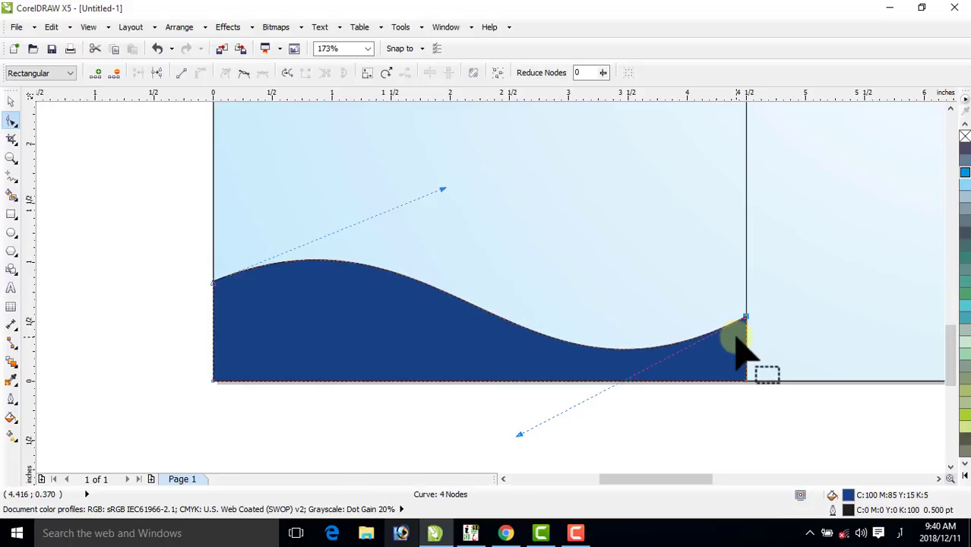
drag(125, 244, 242, 316)
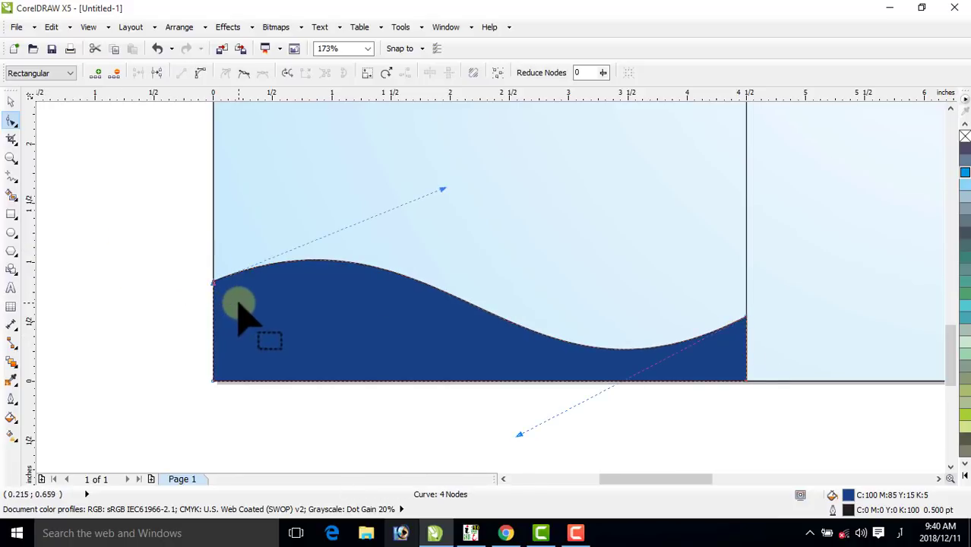
key(Up)
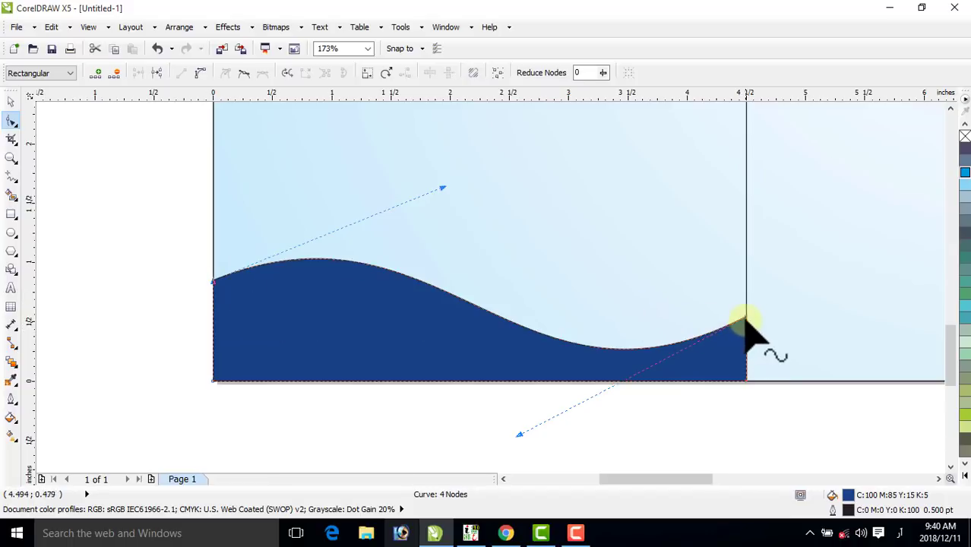
click(11, 101)
click(414, 346)
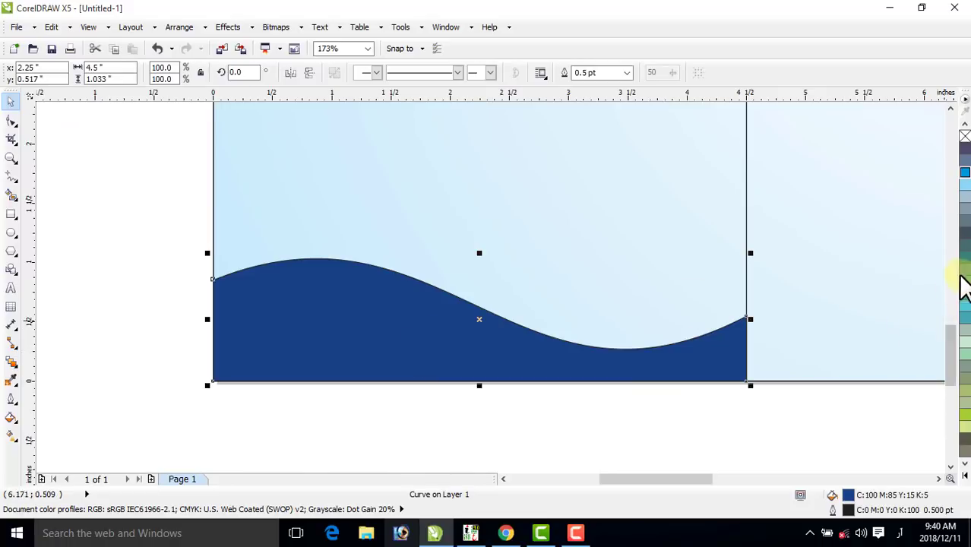
Fill the front wave with light blue C:40 M:0 Y:0 K:0 and send it behind the dark blue wave
click(959, 477)
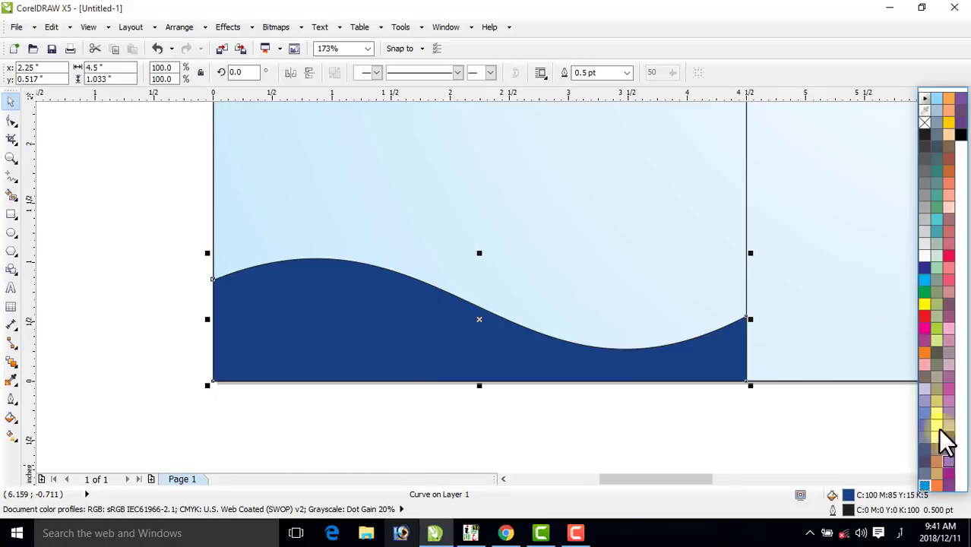
click(935, 99)
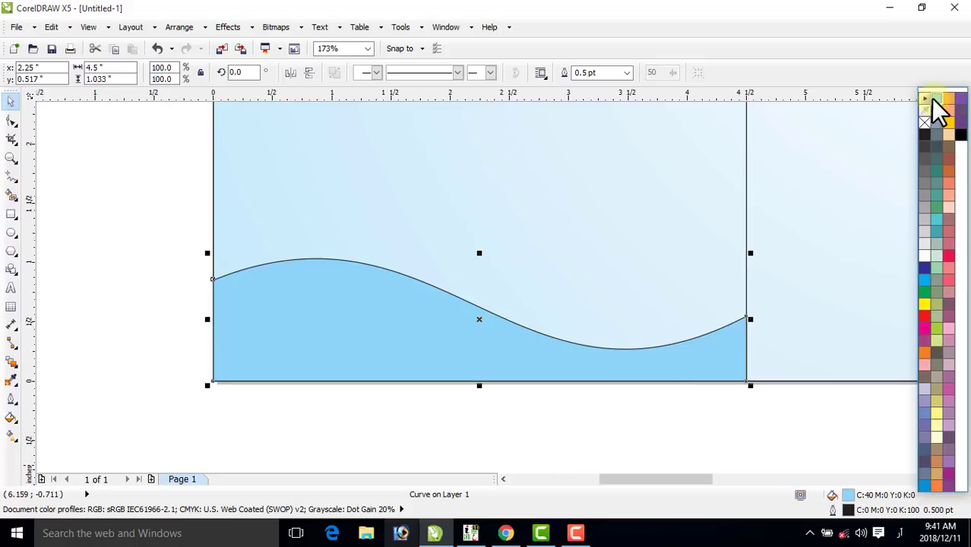
click(642, 450)
click(671, 372)
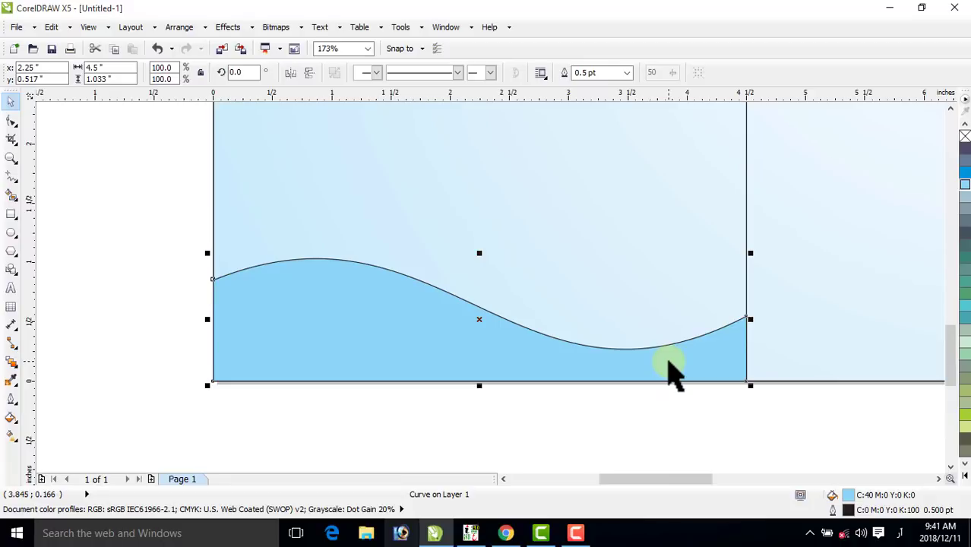
key(ctrl+z)
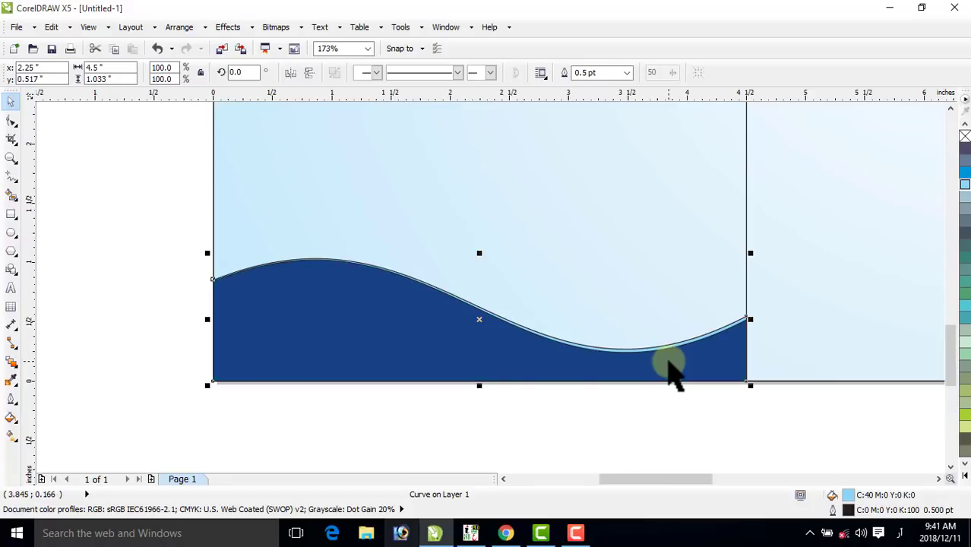
Raise the light blue wave's upper-right and upper-left nodes slightly to form a thin band above the dark blue wave
click(11, 121)
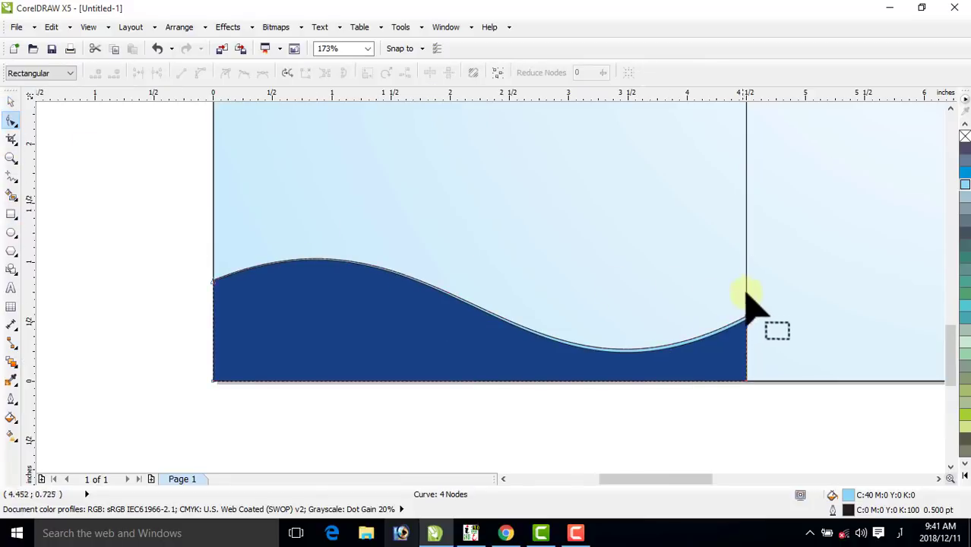
drag(774, 284, 703, 369)
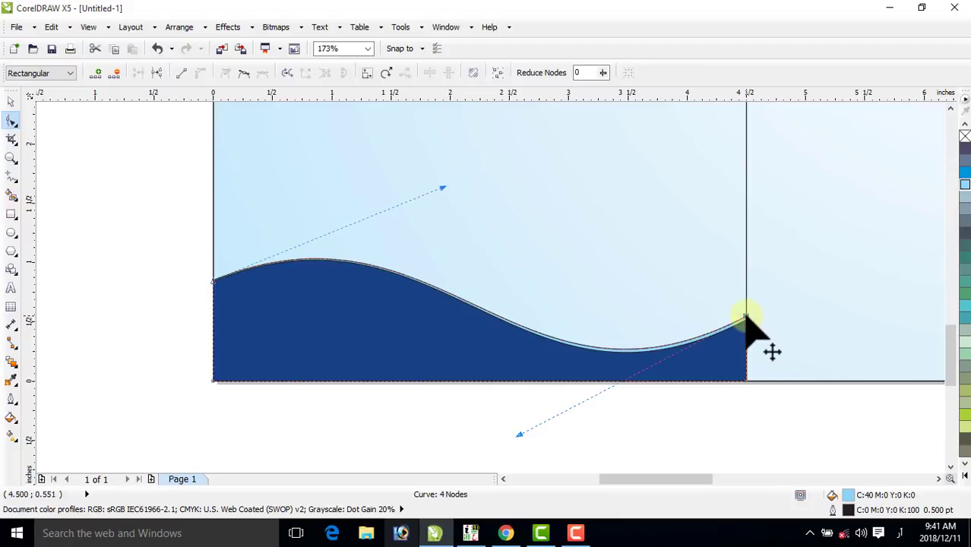
drag(745, 317, 747, 306)
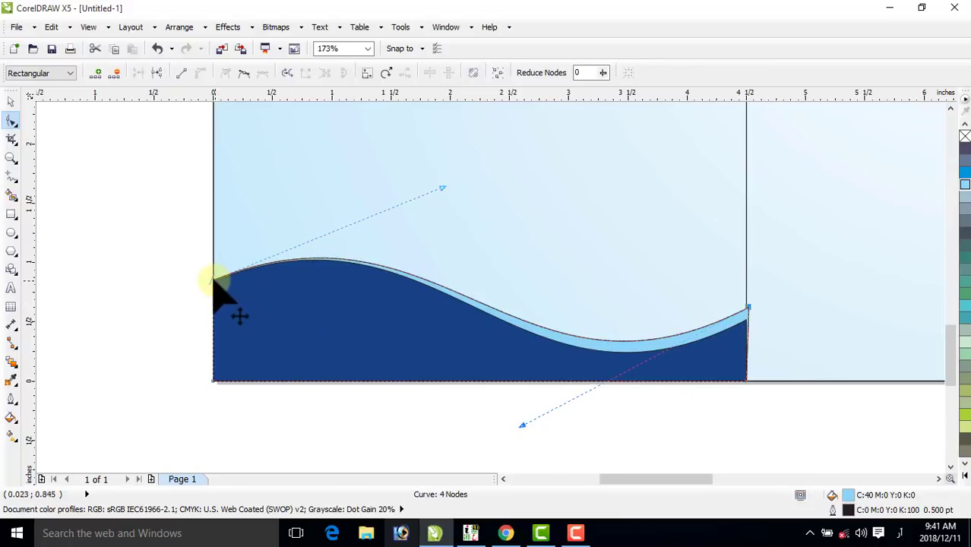
drag(213, 279, 216, 276)
key(ctrl+z)
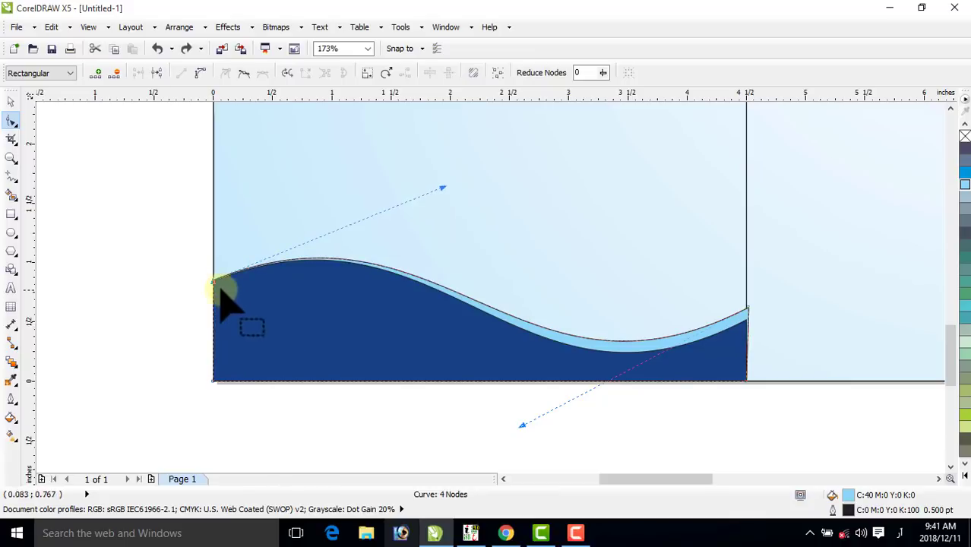
drag(215, 281, 215, 277)
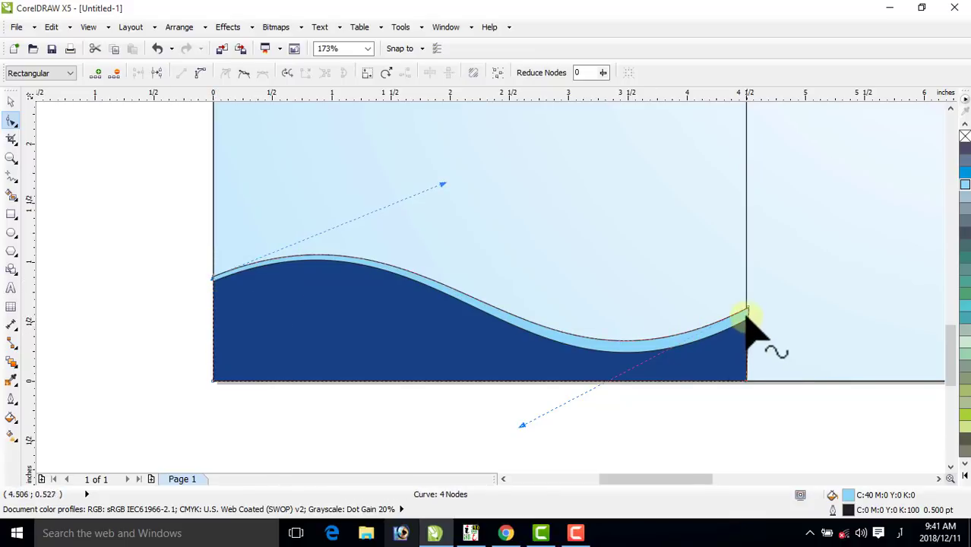
drag(748, 309, 744, 335)
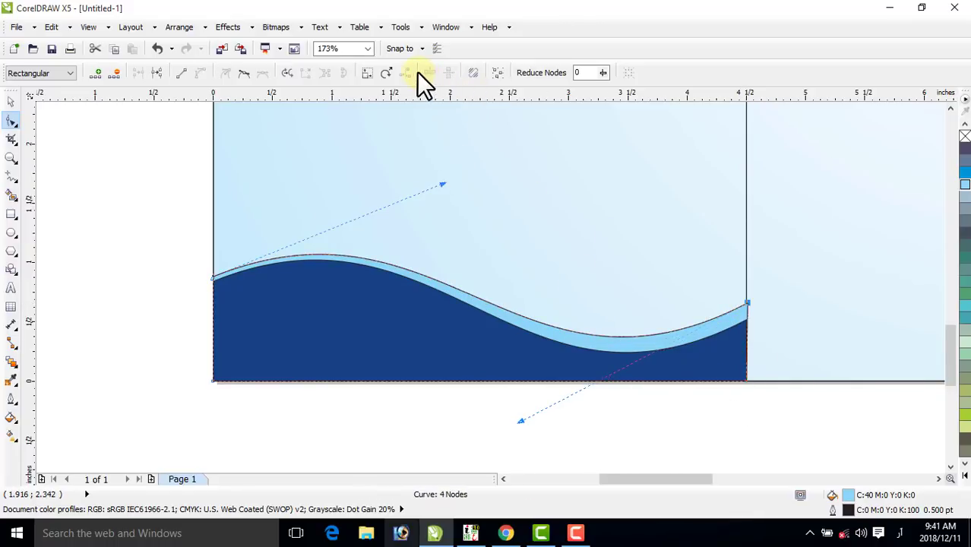
click(168, 147)
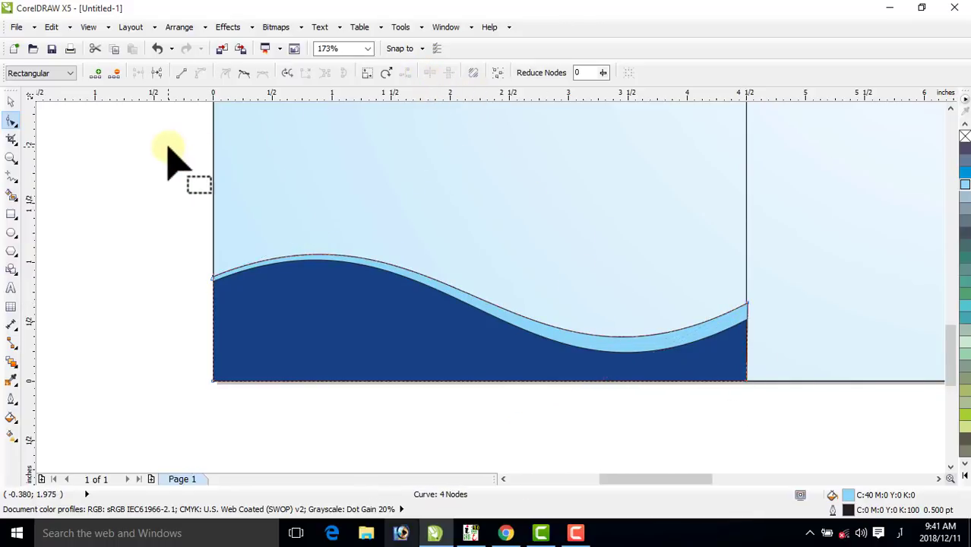
click(6, 102)
click(94, 153)
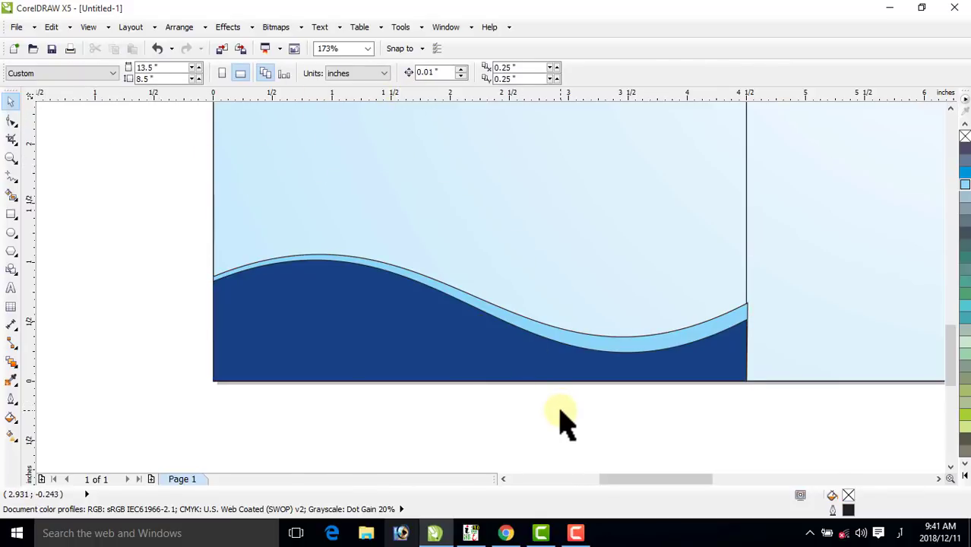
Turn on snapping to guidelines and to objects
click(410, 49)
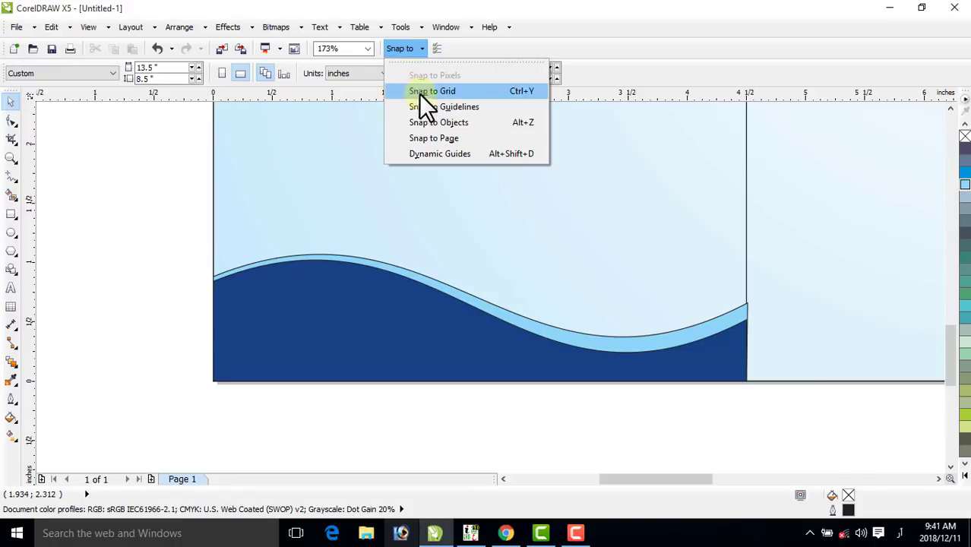
click(431, 107)
click(404, 50)
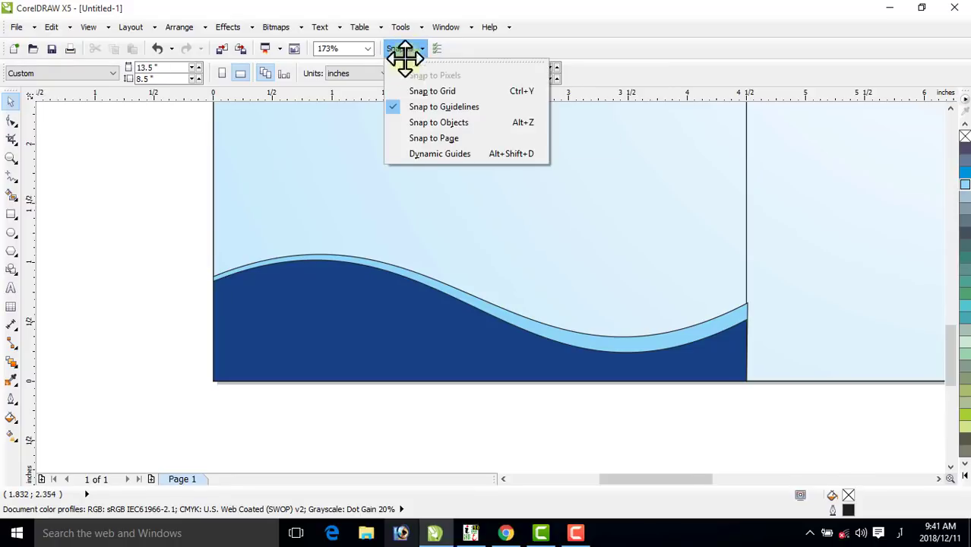
click(414, 123)
Snap the light blue wave's upper-right node onto the panel's right edge at 4.5 inches
click(726, 326)
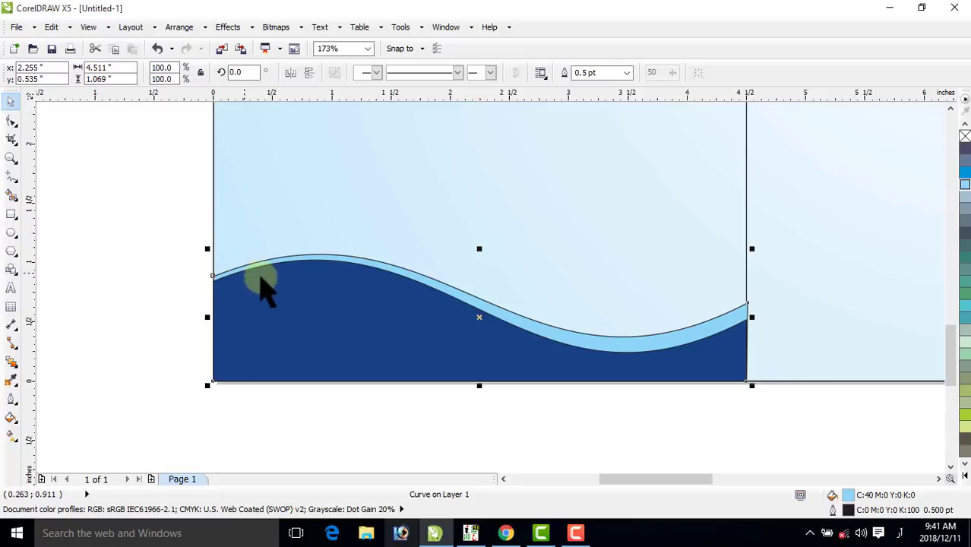
click(134, 210)
click(11, 120)
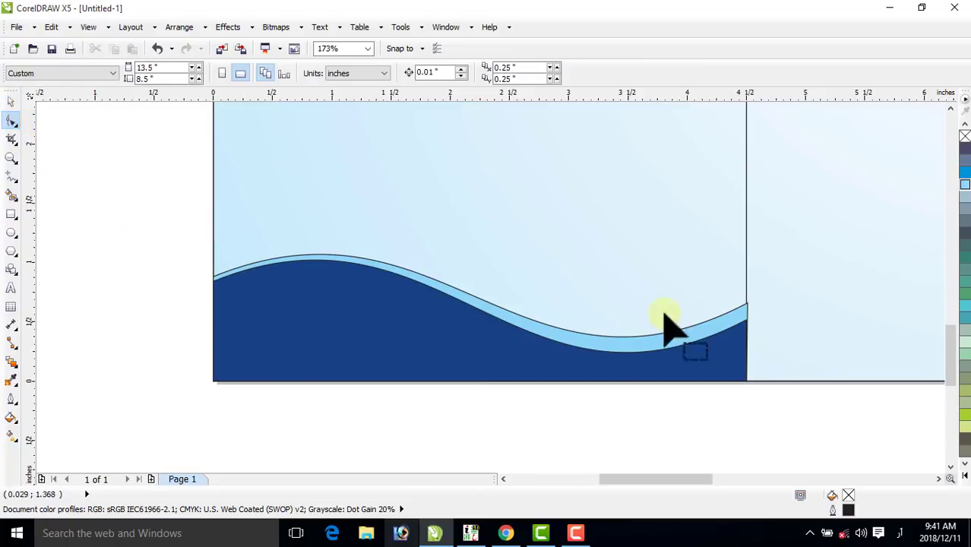
click(745, 313)
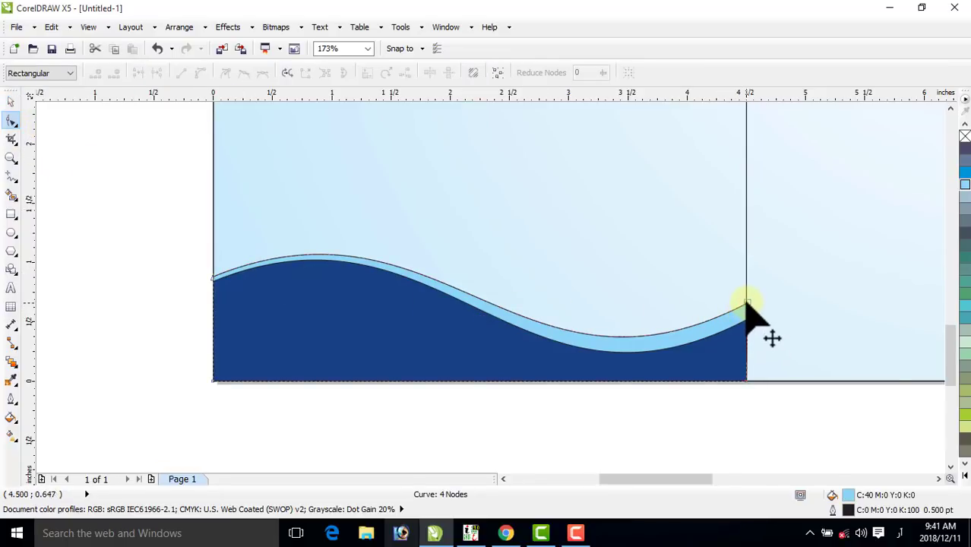
click(746, 304)
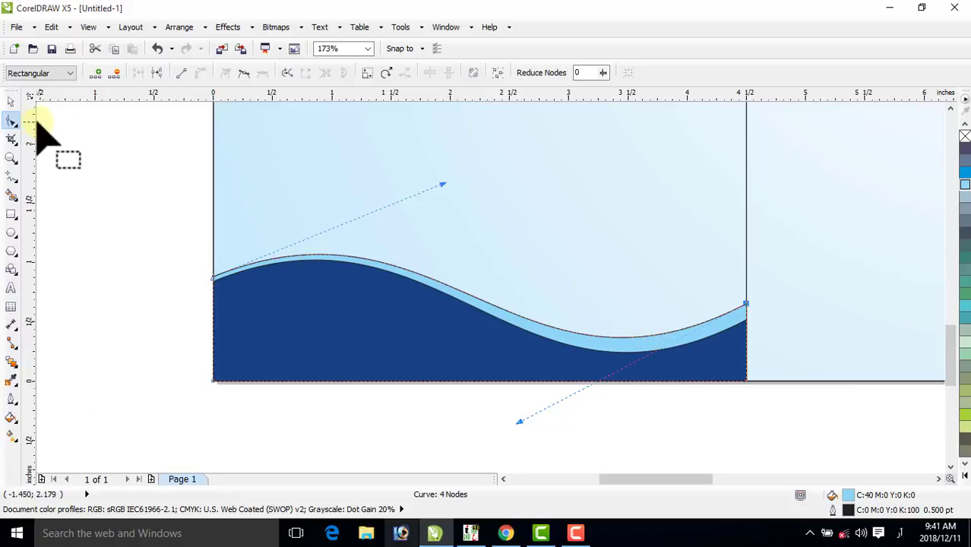
key(space)
click(141, 186)
Duplicate the light blue wave in place and fill the copy with black C:100 M:100 Y:100 K:100
click(728, 328)
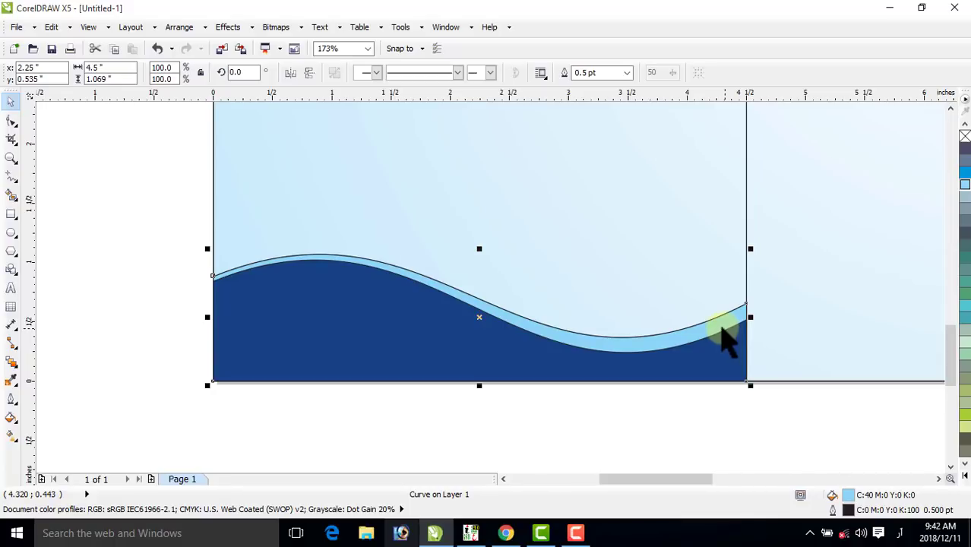
drag(721, 327, 690, 284)
key(ctrl+z)
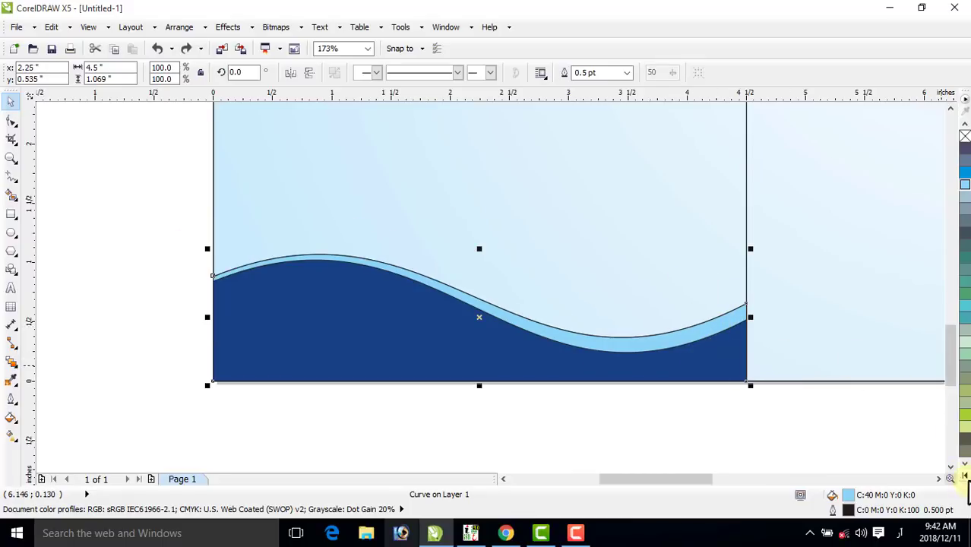
click(963, 477)
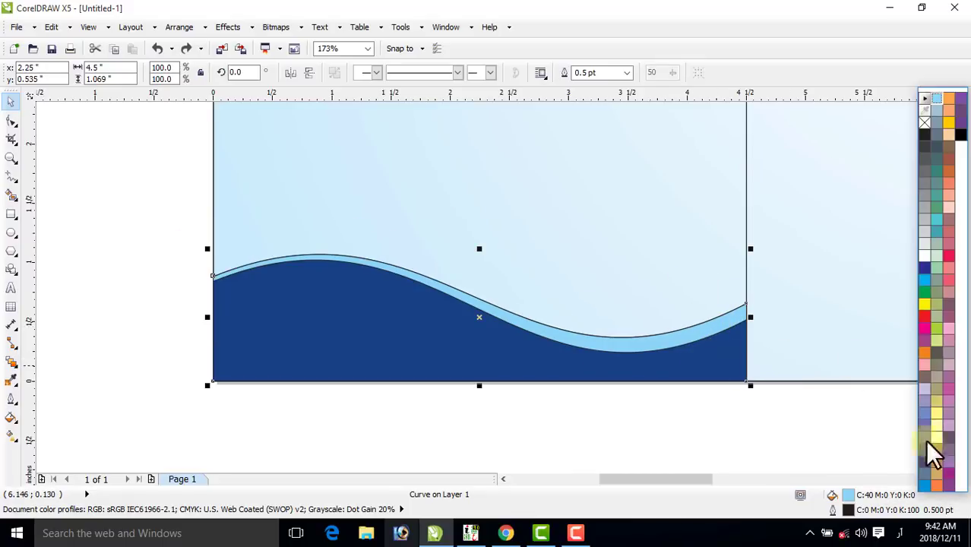
click(959, 133)
click(607, 440)
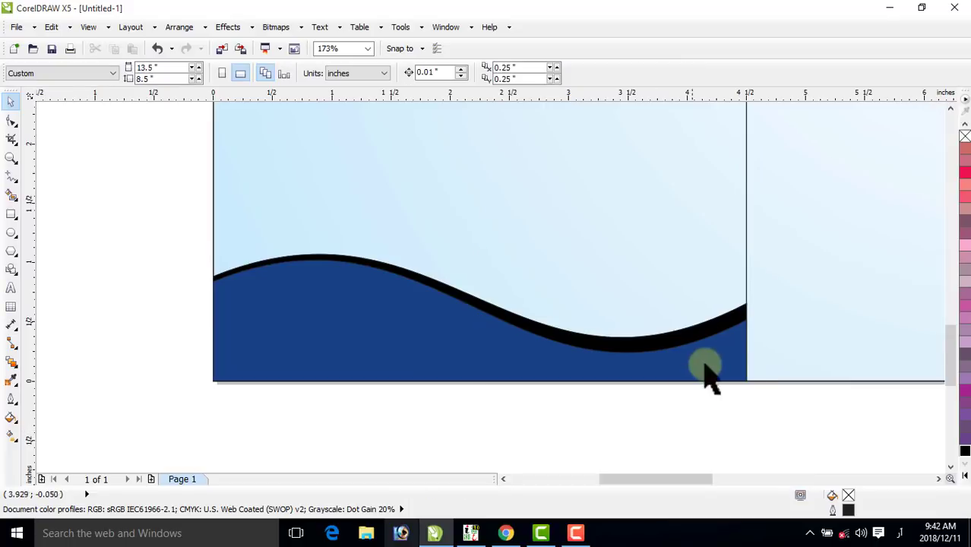
Raise the black wave's upper-right node noticeably and its upper-left node slightly, keeping both on the panel edges
click(723, 336)
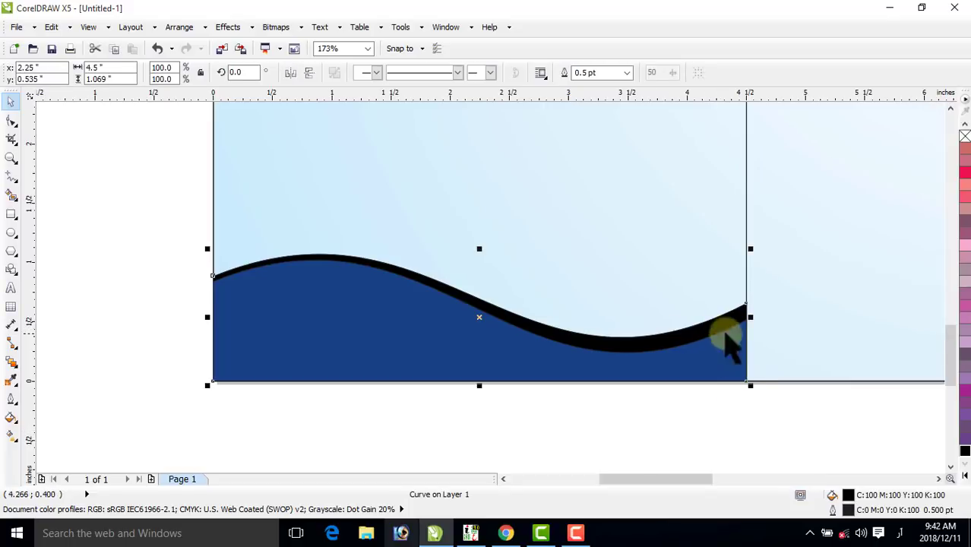
click(12, 121)
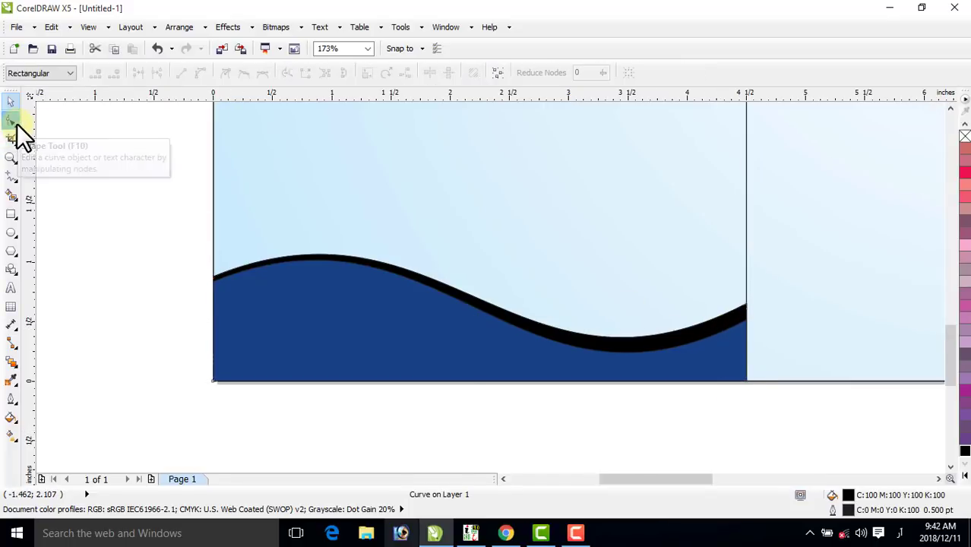
click(746, 303)
drag(747, 303, 747, 287)
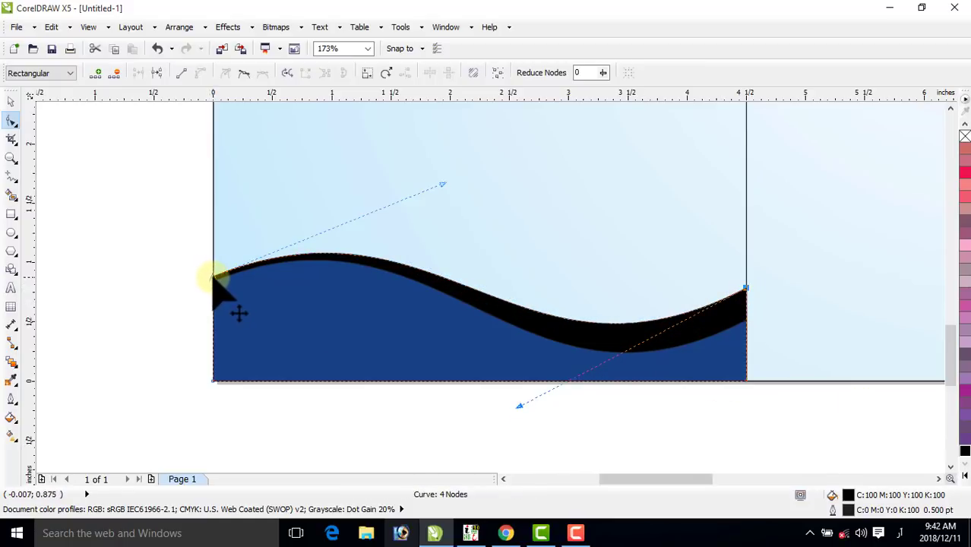
drag(212, 275, 212, 270)
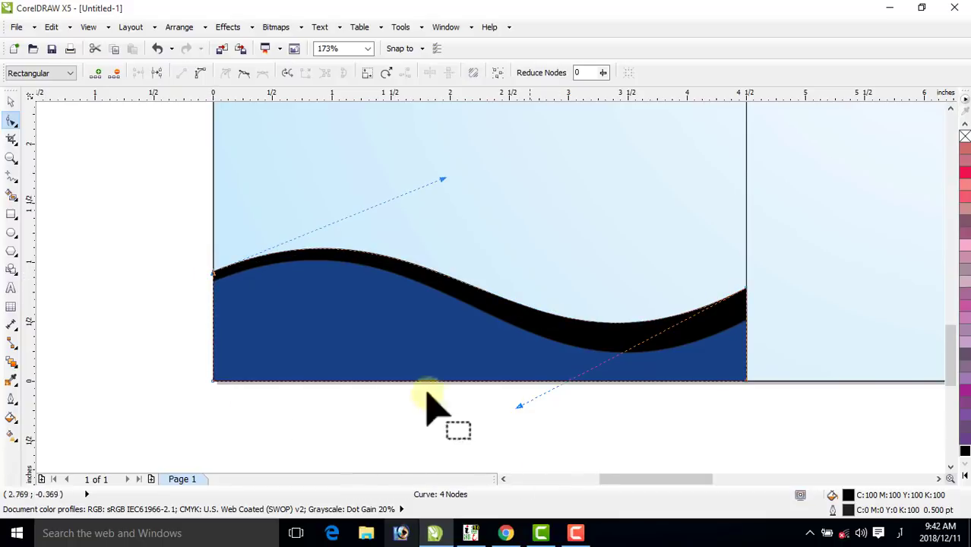
Send the black wave one level back, behind the light blue wave
click(10, 102)
click(503, 384)
click(607, 337)
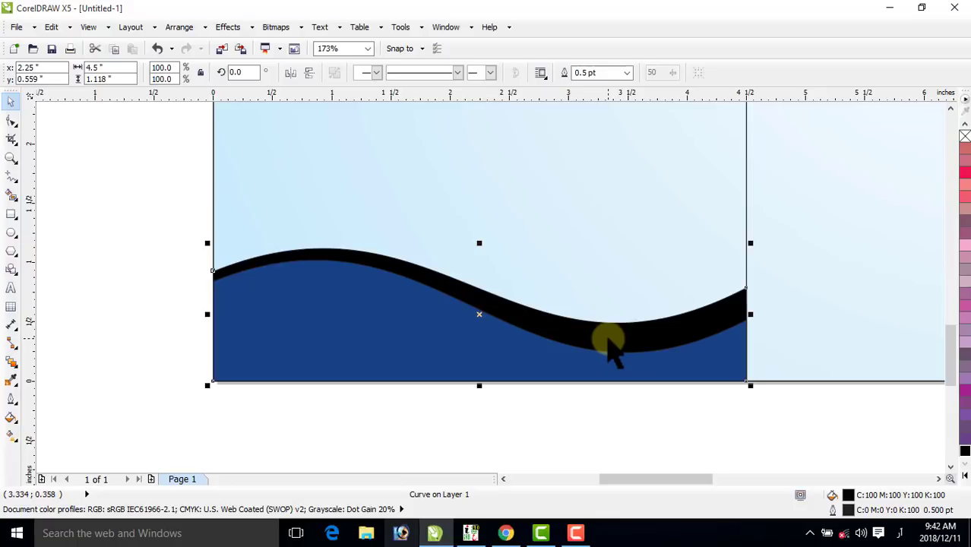
key(ctrl+Page_Down)
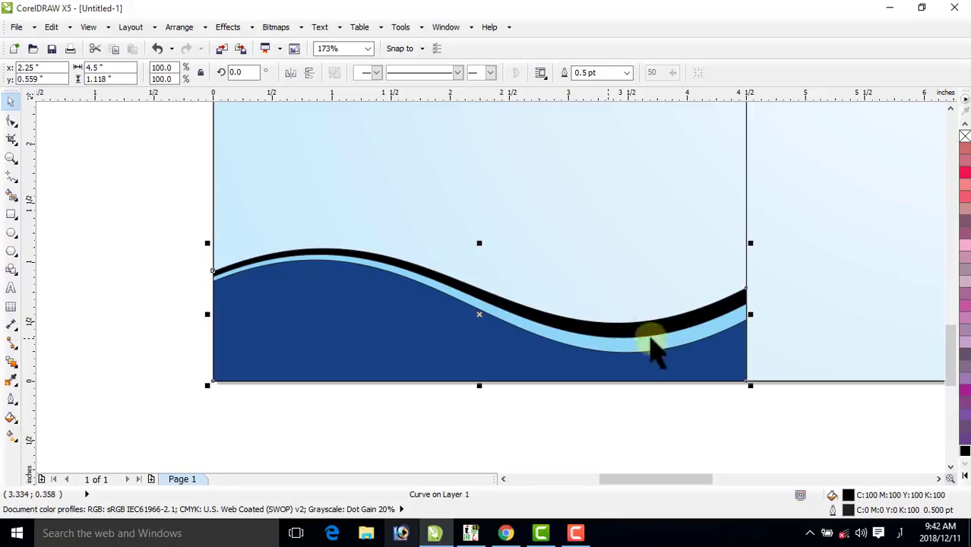
click(169, 230)
Remove the outlines from all three wave shapes on the left panel
drag(184, 213, 763, 414)
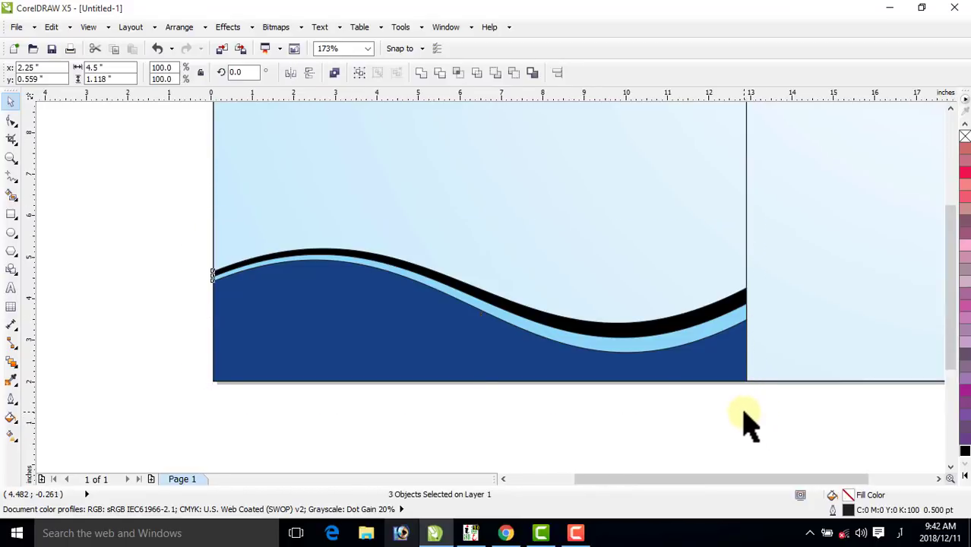
key(shift+F4)
click(151, 345)
drag(215, 399, 514, 451)
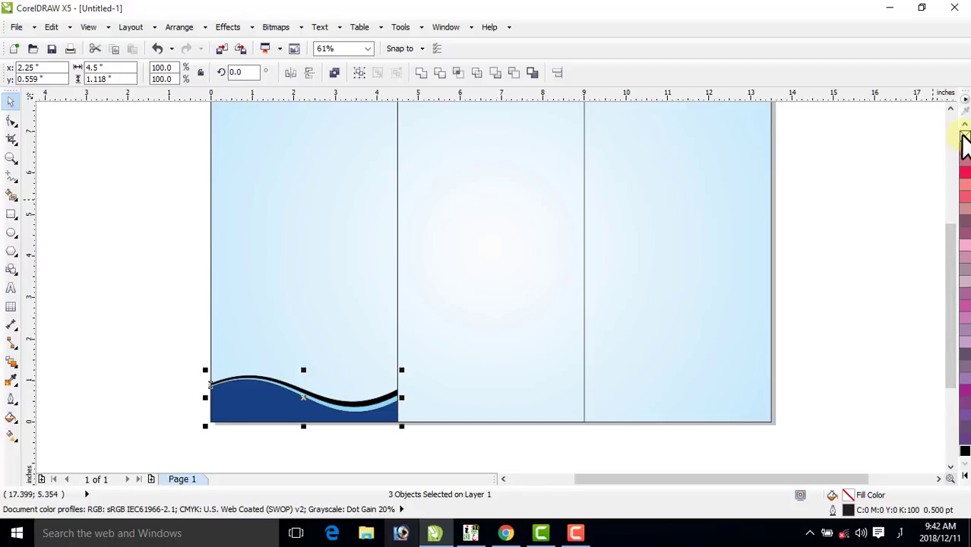
right_click(964, 135)
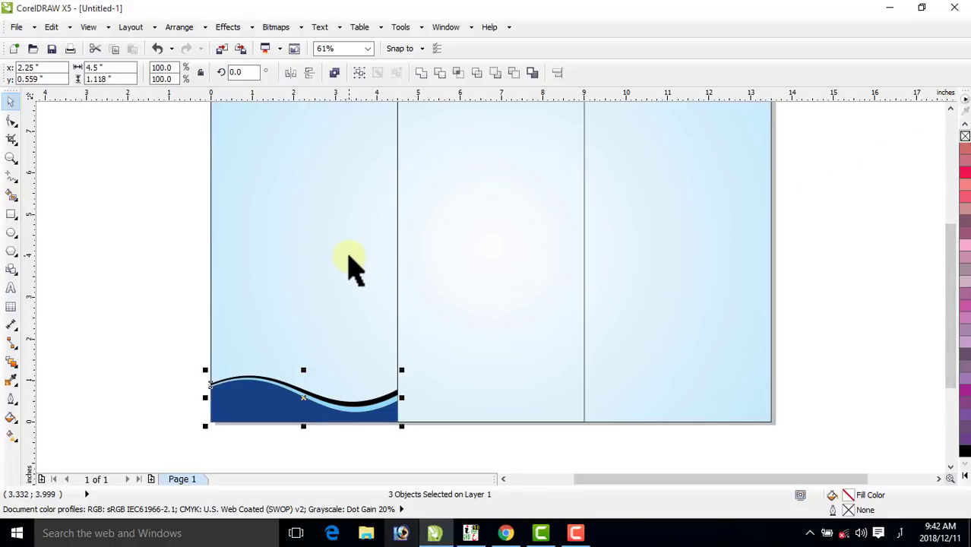
click(335, 256)
Group the three waves, place a horizontally mirrored copy on the middle panel, and repeat the mirrored copy onto the right panel
drag(145, 342, 425, 426)
click(359, 73)
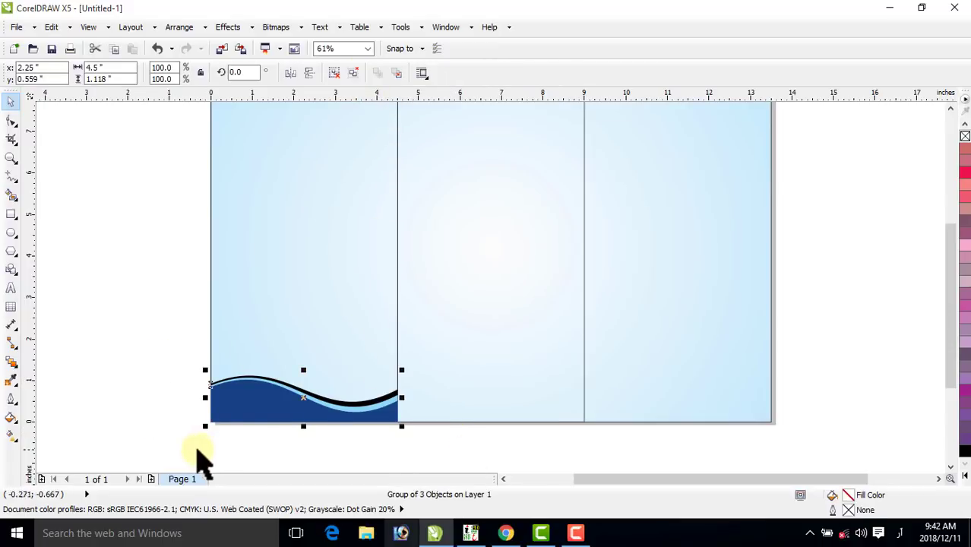
drag(203, 402, 407, 429)
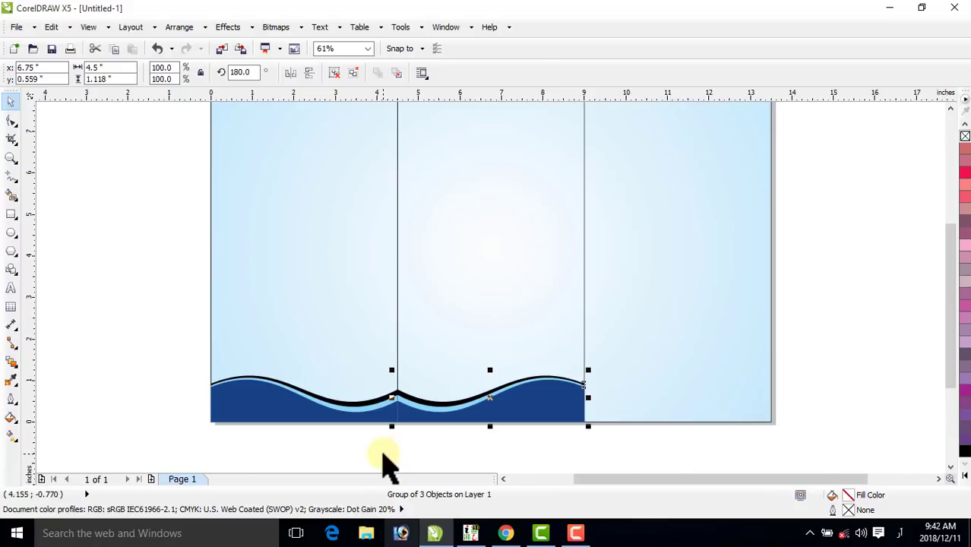
key(ctrl+r)
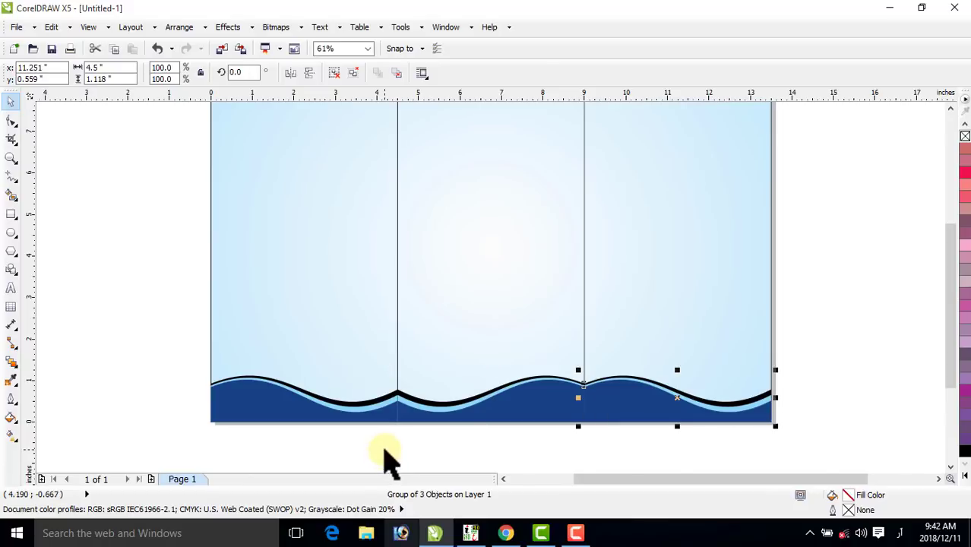
click(791, 329)
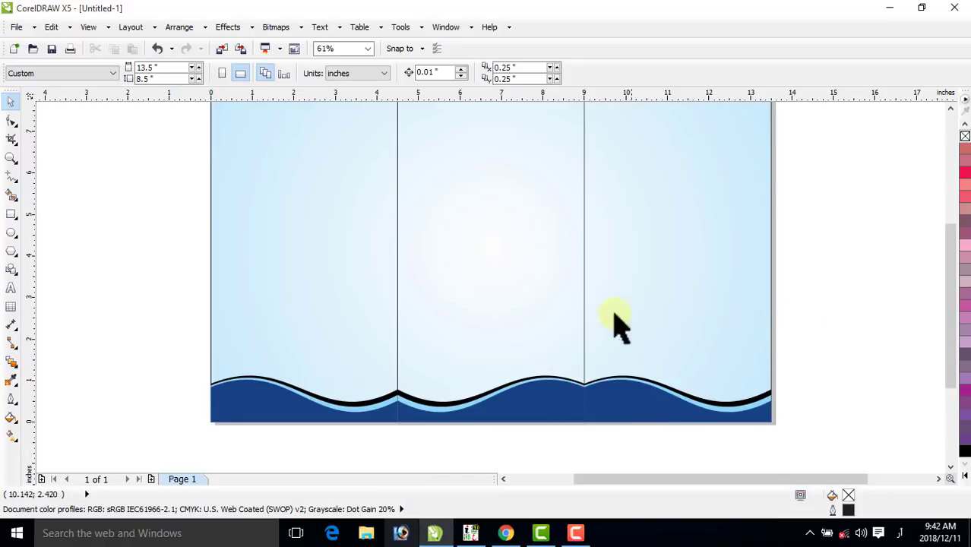
Remove the outline from the middle panel rectangle, keeping the rectangle in its original position
click(500, 302)
scroll(490, 281, up, 1)
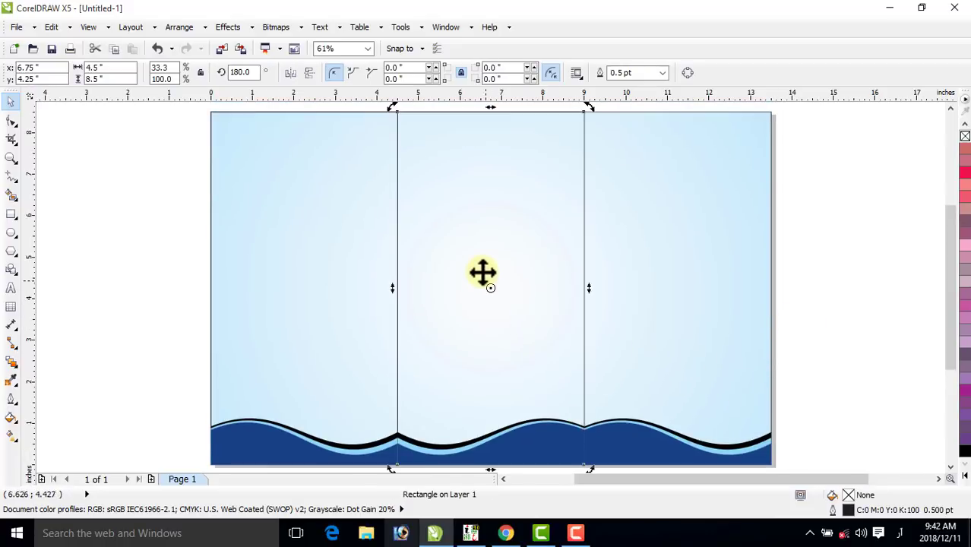
click(804, 265)
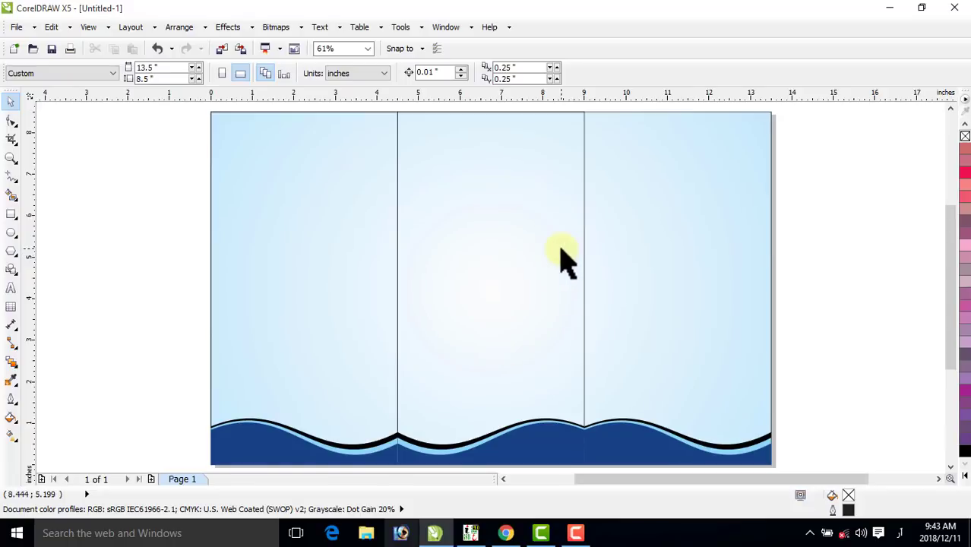
click(559, 259)
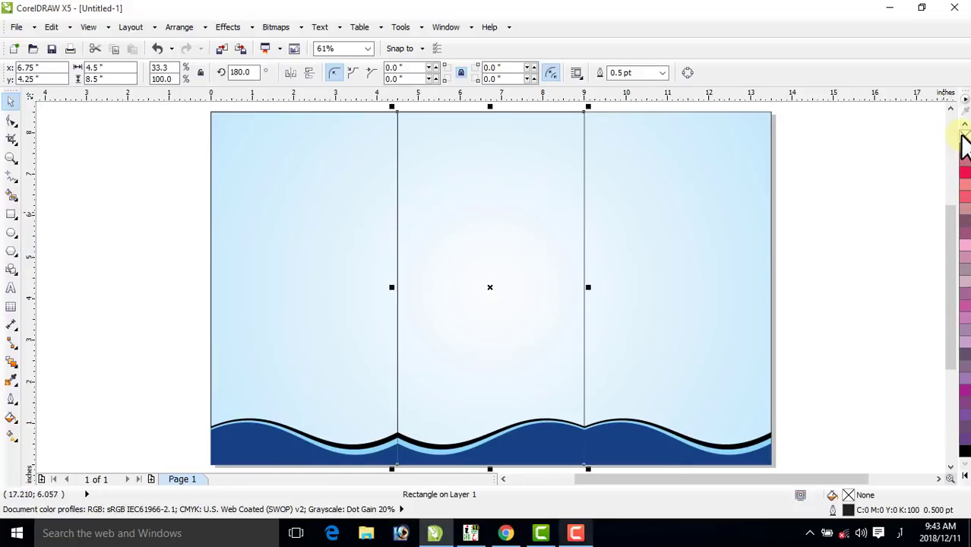
right_click(963, 137)
click(863, 216)
drag(491, 268, 563, 275)
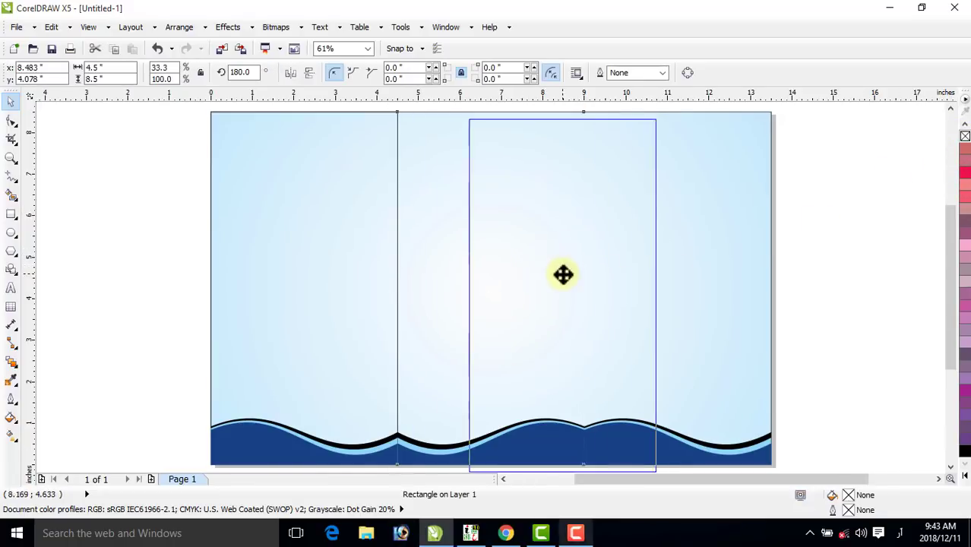
key(ctrl+z)
Try removing the outline from the left panel rectangle, and undo that removal
click(320, 262)
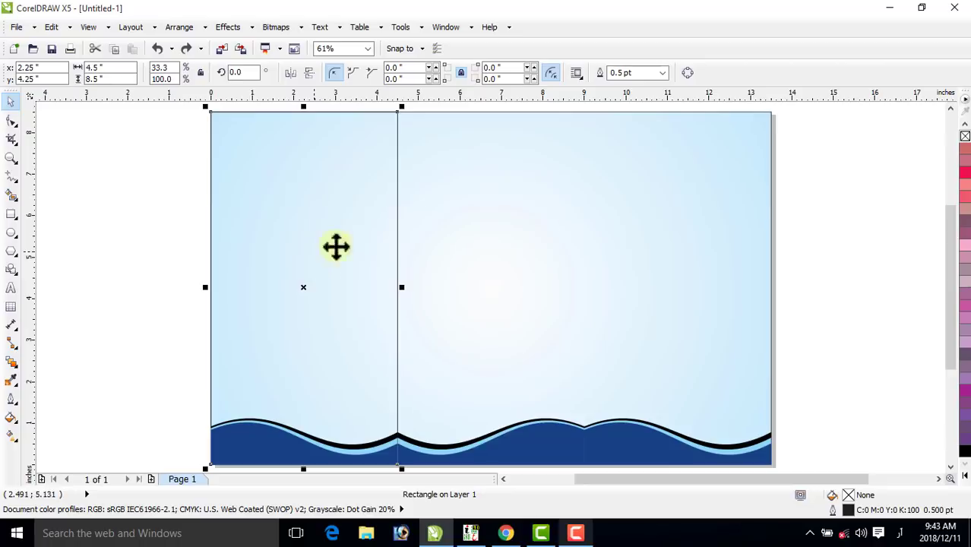
right_click(963, 137)
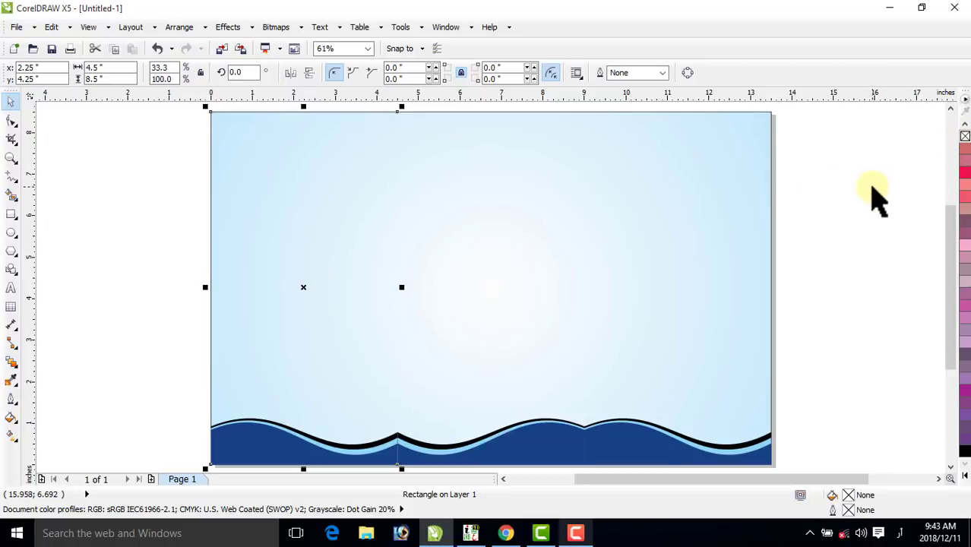
key(ctrl+z)
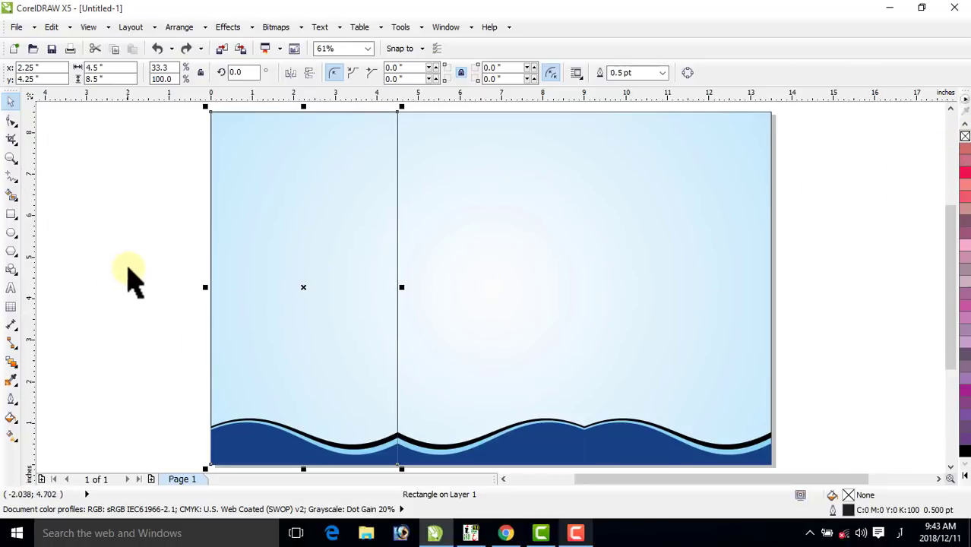
click(129, 265)
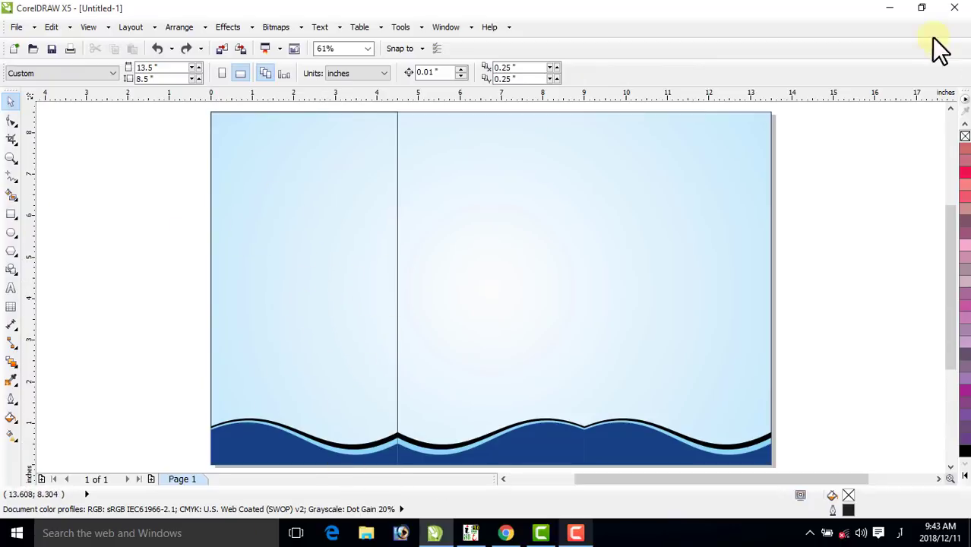
Import 001.cdr from the desktop into the drawing and move the imported artwork into the empty area to the right of the page
click(889, 10)
click(889, 9)
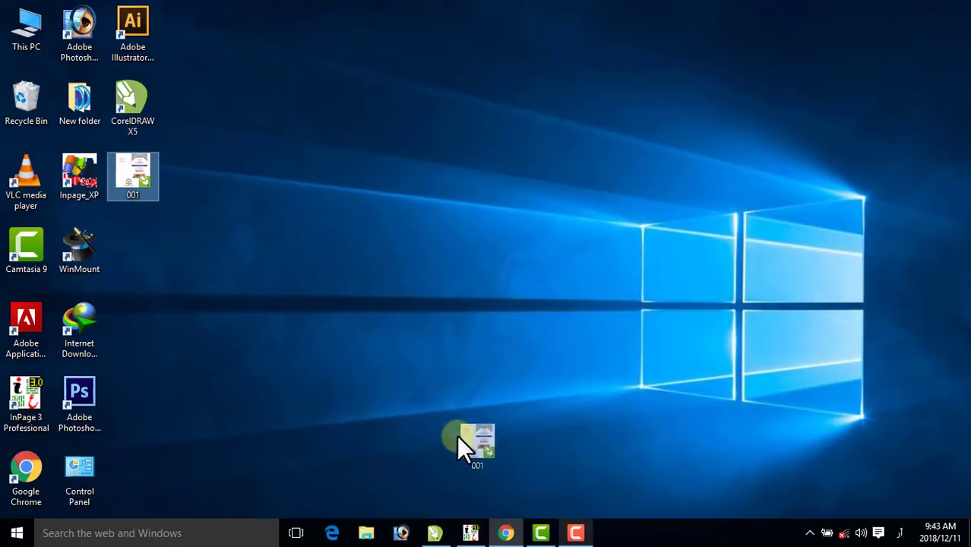
drag(457, 435, 155, 224)
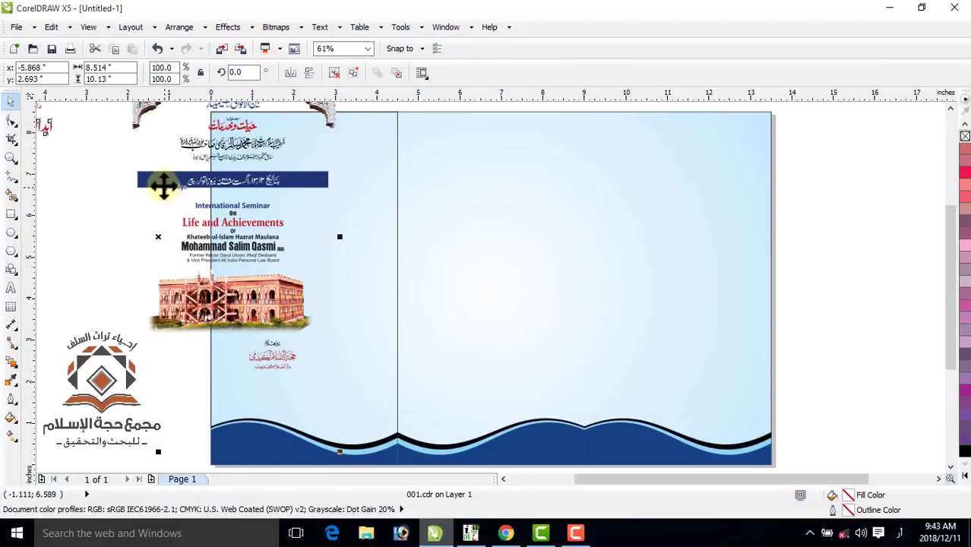
drag(451, 261, 805, 306)
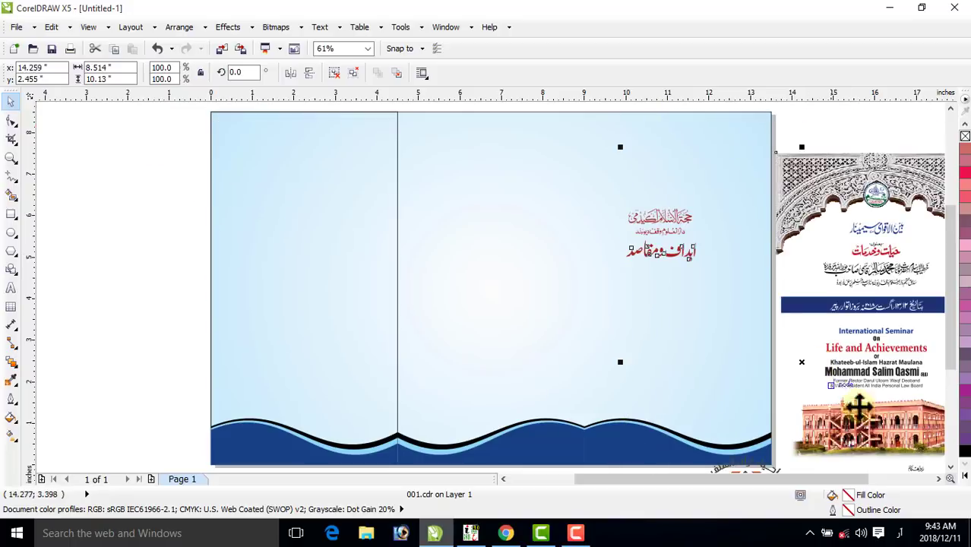
click(939, 478)
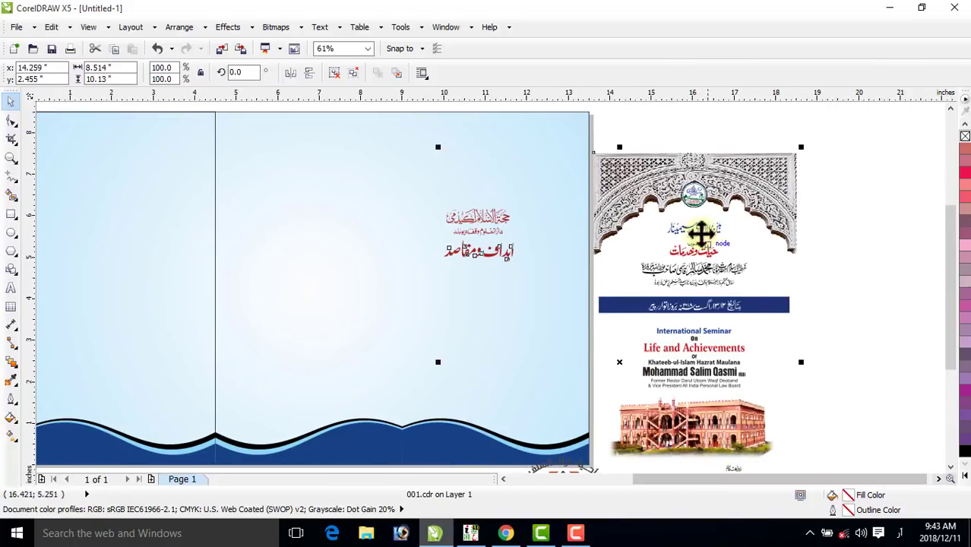
drag(689, 203, 812, 196)
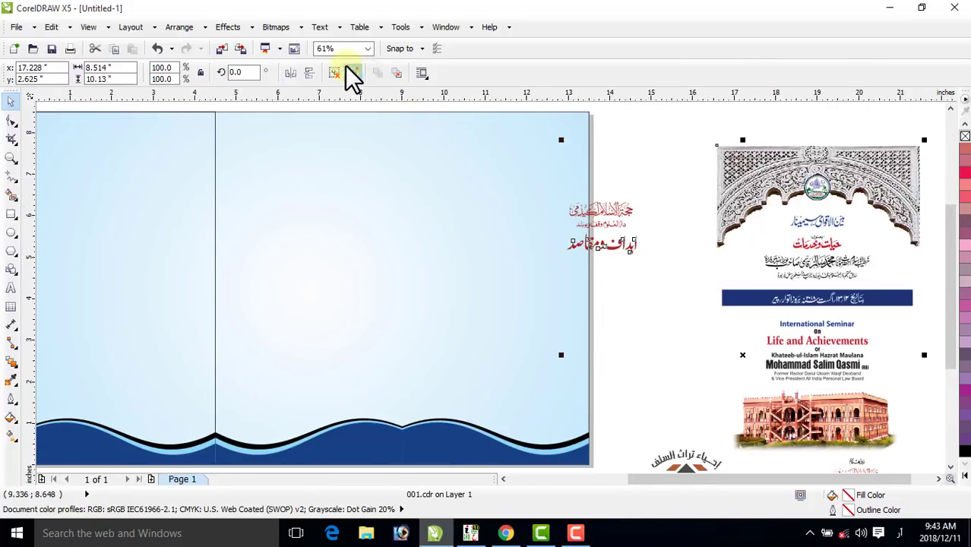
Ungroup the imported artwork and center the carved arch image horizontally on the left panel
click(678, 172)
click(760, 172)
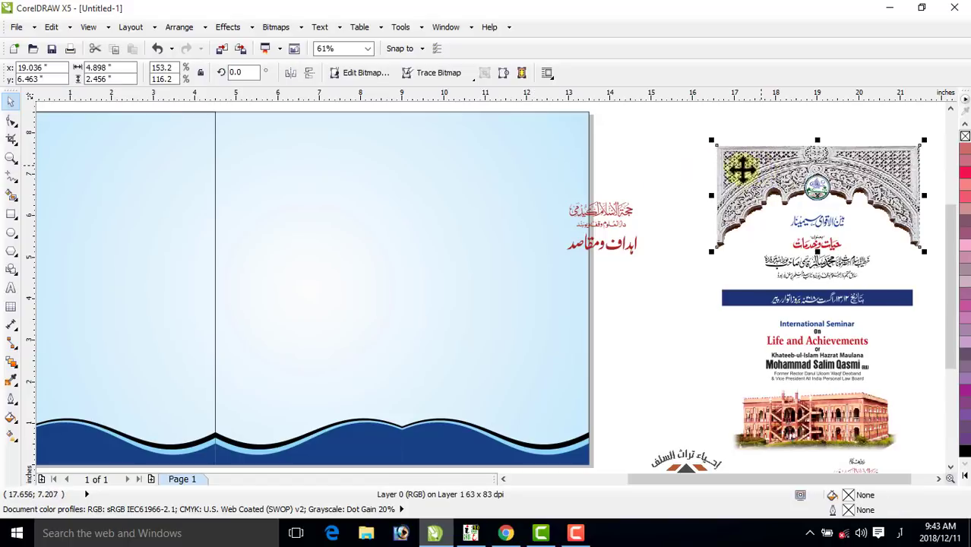
shift+click(133, 196)
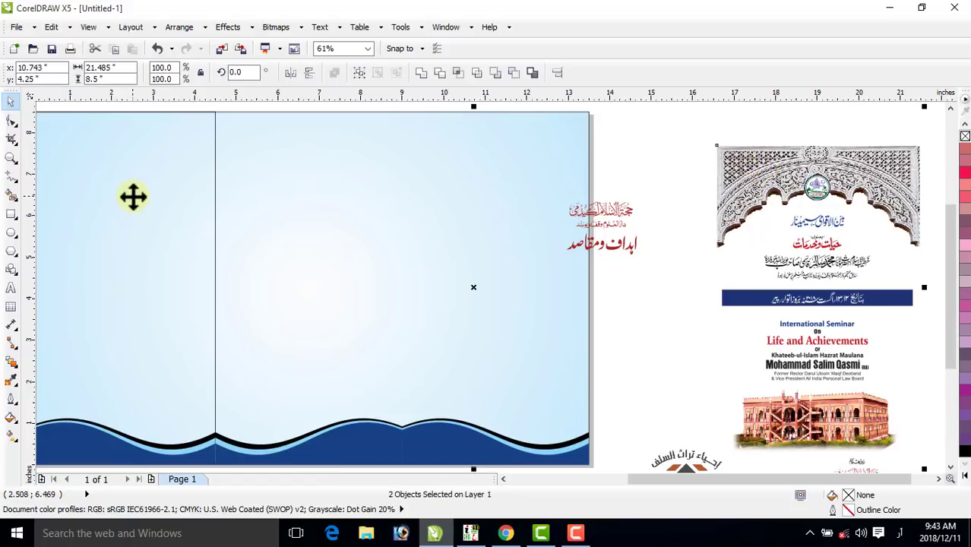
key(l)
click(671, 169)
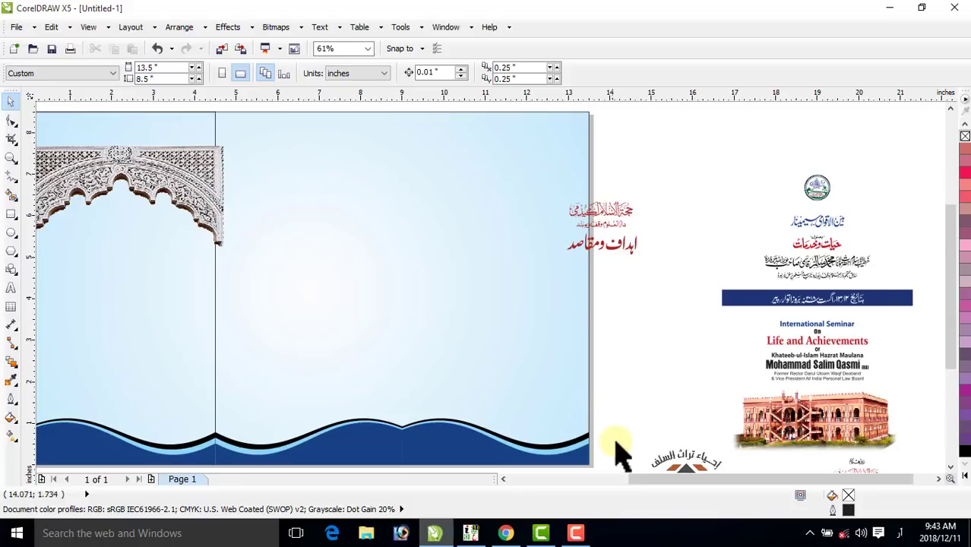
Move the carved arch image straight up so its top edge meets the left panel's top edge
click(506, 478)
click(262, 199)
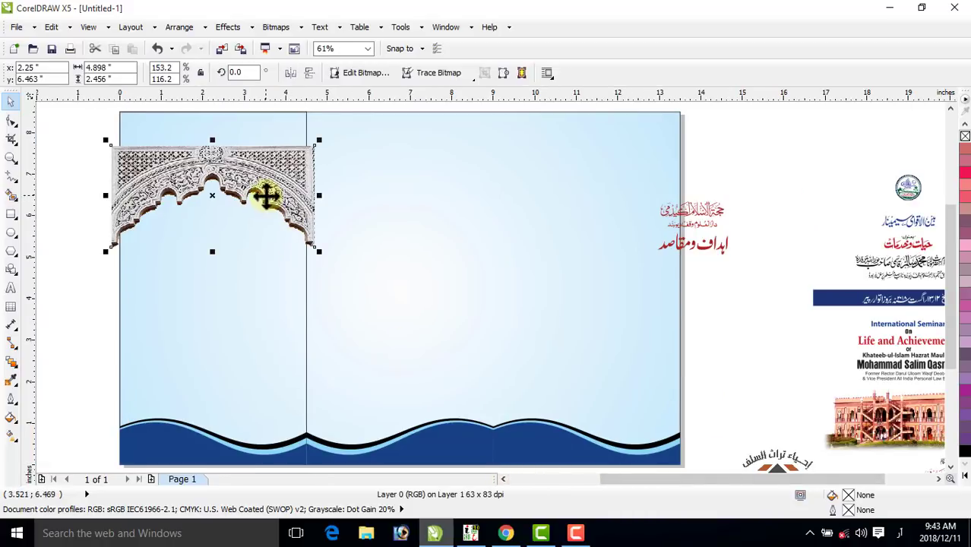
drag(232, 189, 232, 156)
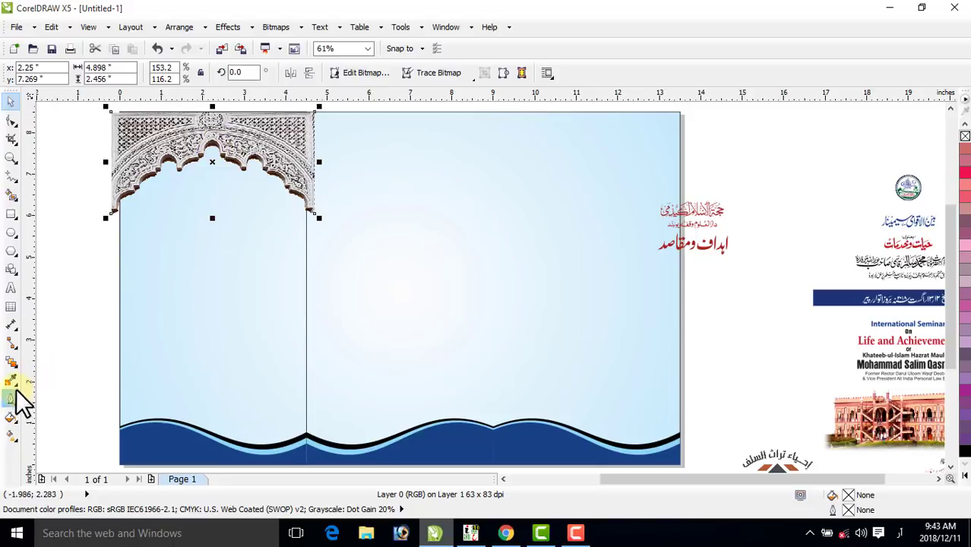
Apply a Uniform transparency of 70 to the carved arch image on the left panel
click(11, 366)
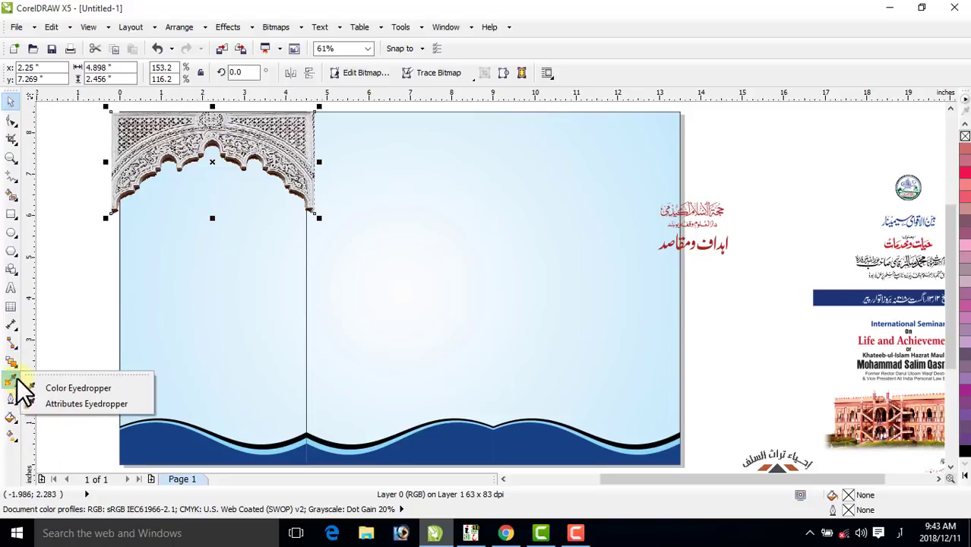
mouse_move(13, 365)
click(68, 460)
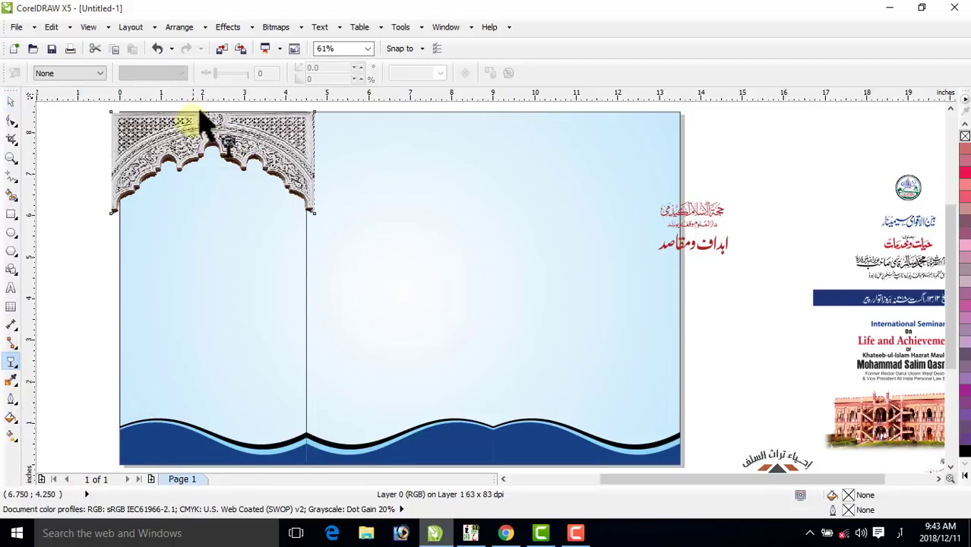
click(65, 74)
click(66, 93)
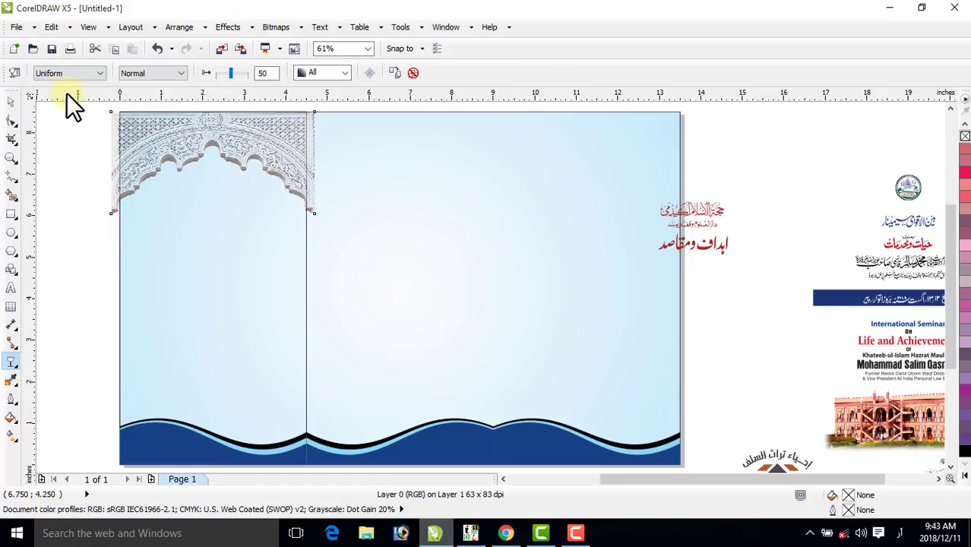
double_click(269, 73)
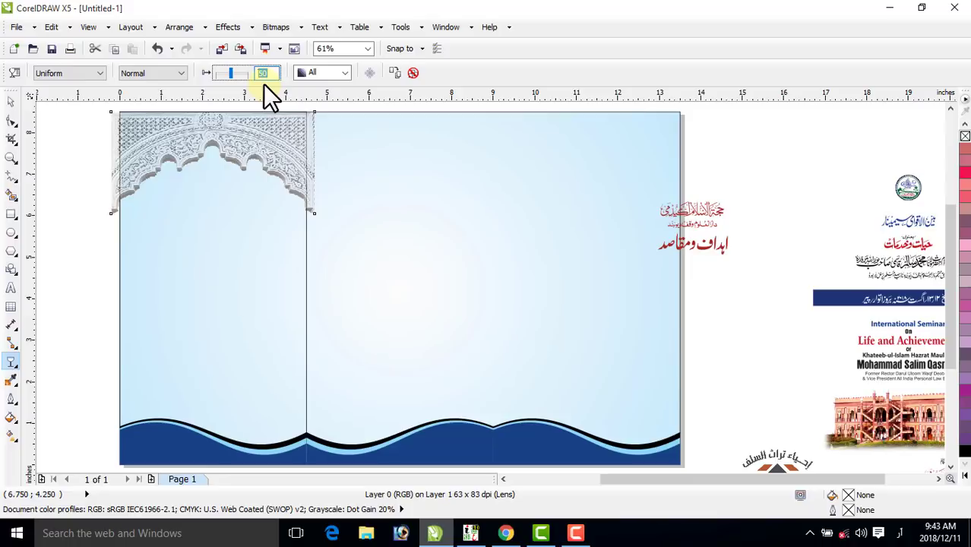
key(Return)
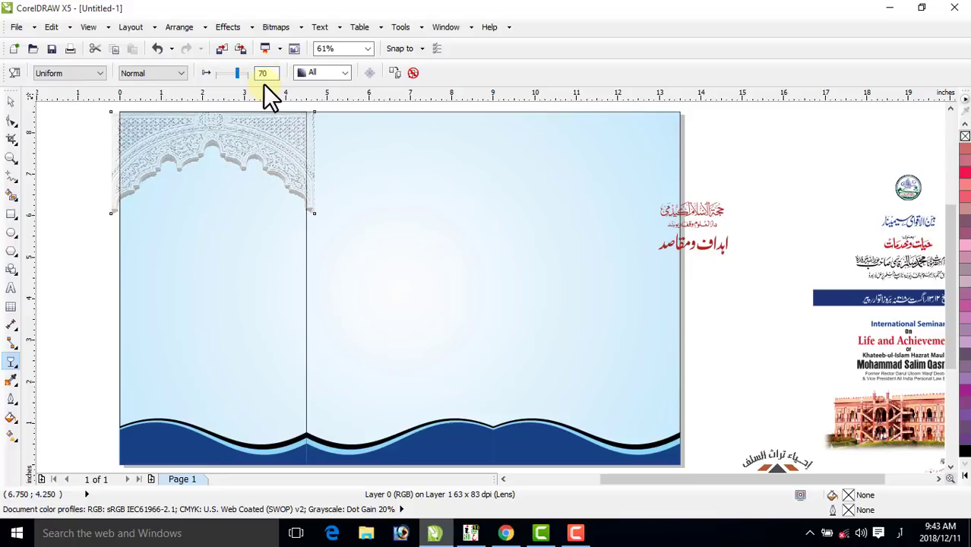
click(10, 101)
click(57, 124)
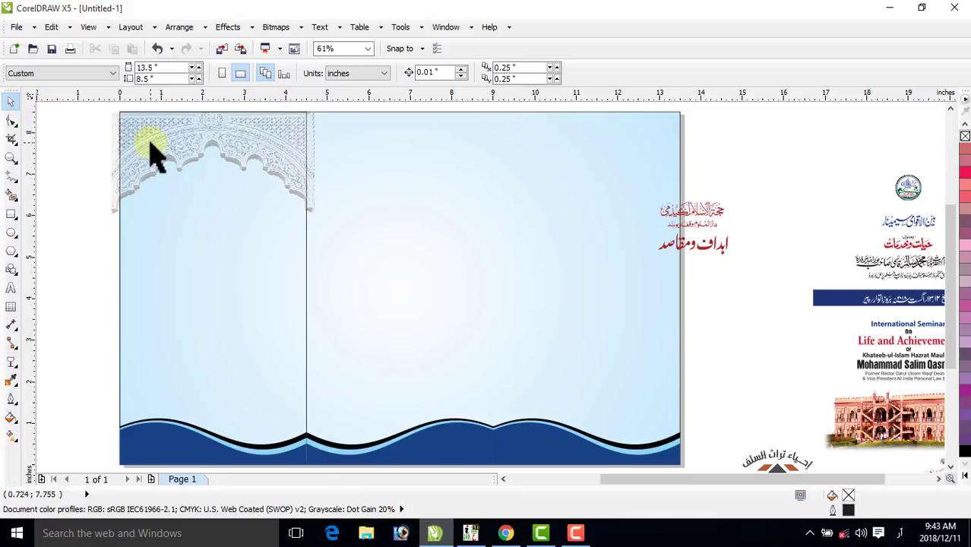
PowerClip the transparent arch image inside the left panel rectangle
click(150, 142)
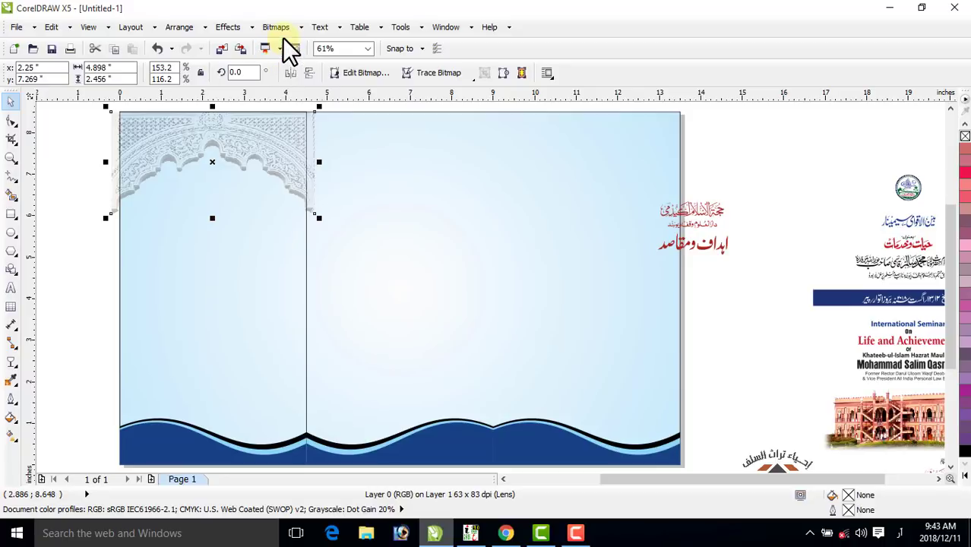
click(226, 26)
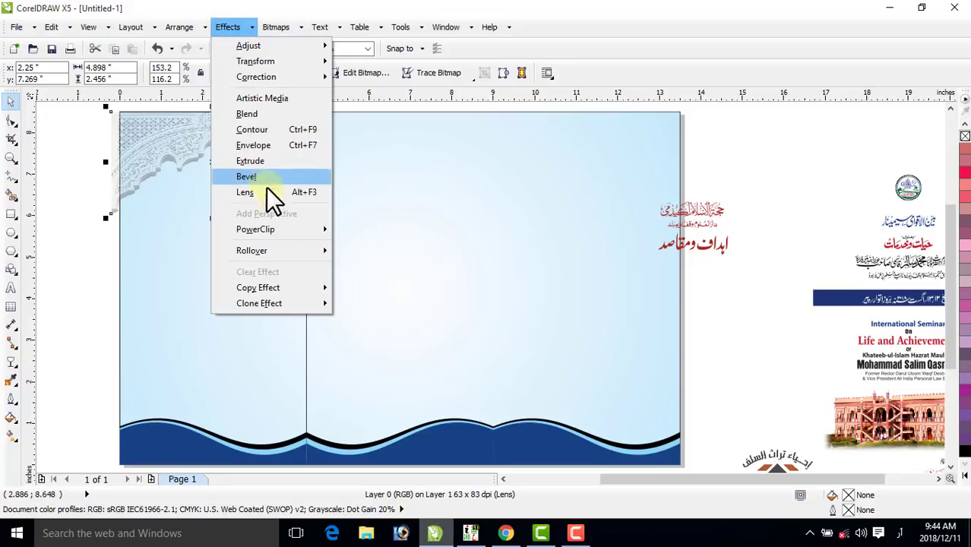
mouse_move(280, 224)
click(361, 231)
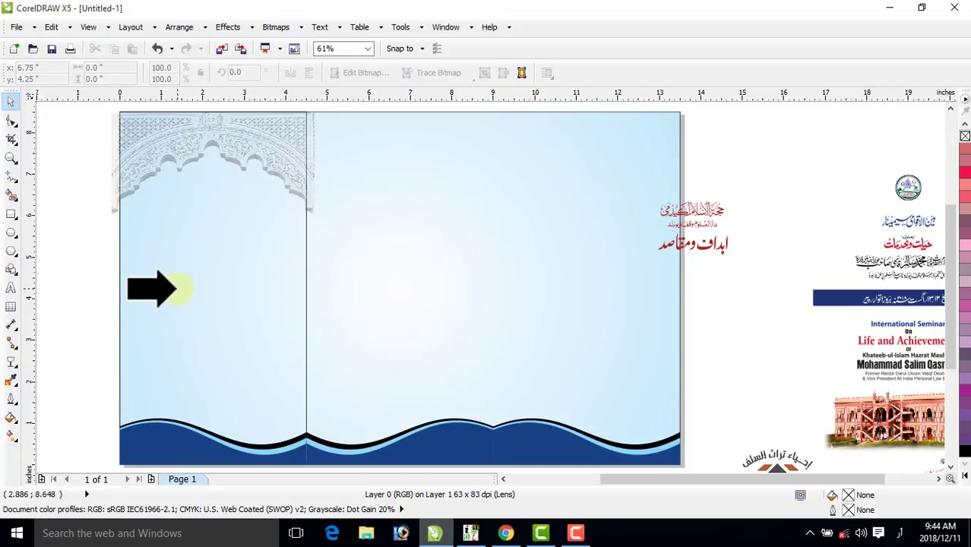
click(177, 287)
click(95, 187)
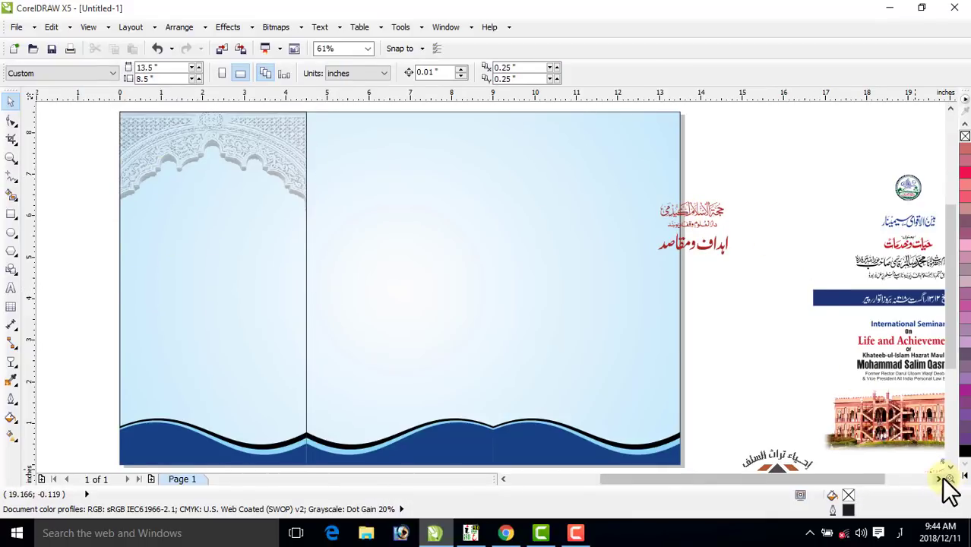
Move the orange and grey Arabic logo onto the right panel, below the loose red headings
scroll(947, 472, right, 3)
click(783, 425)
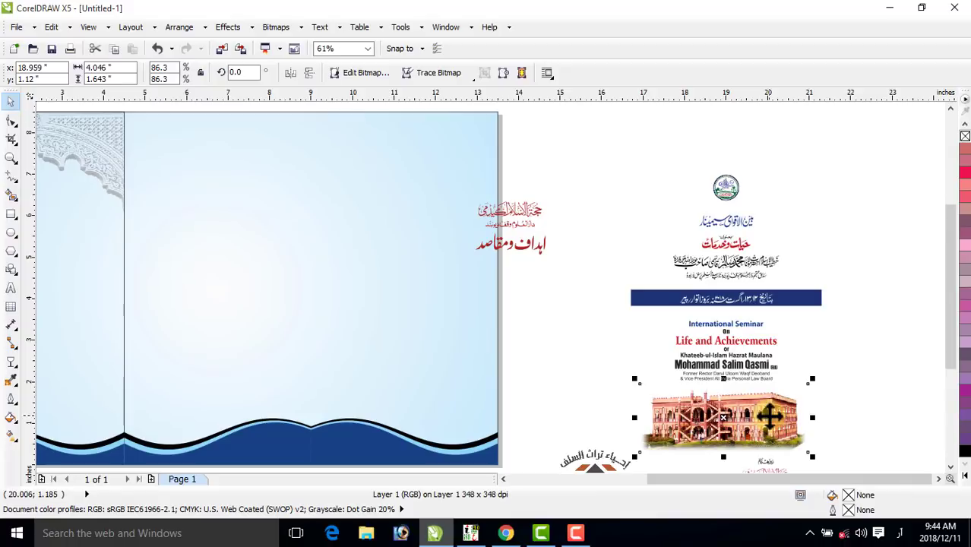
drag(570, 461, 469, 285)
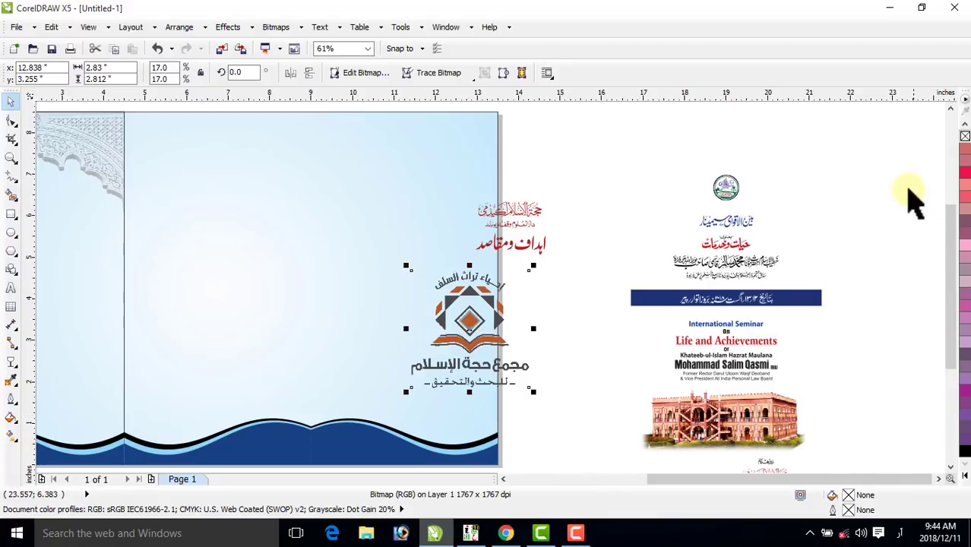
click(878, 155)
Group the emblem, seminar titles, date band, building image and organizer text lying beside the page
drag(868, 166, 587, 473)
click(648, 298)
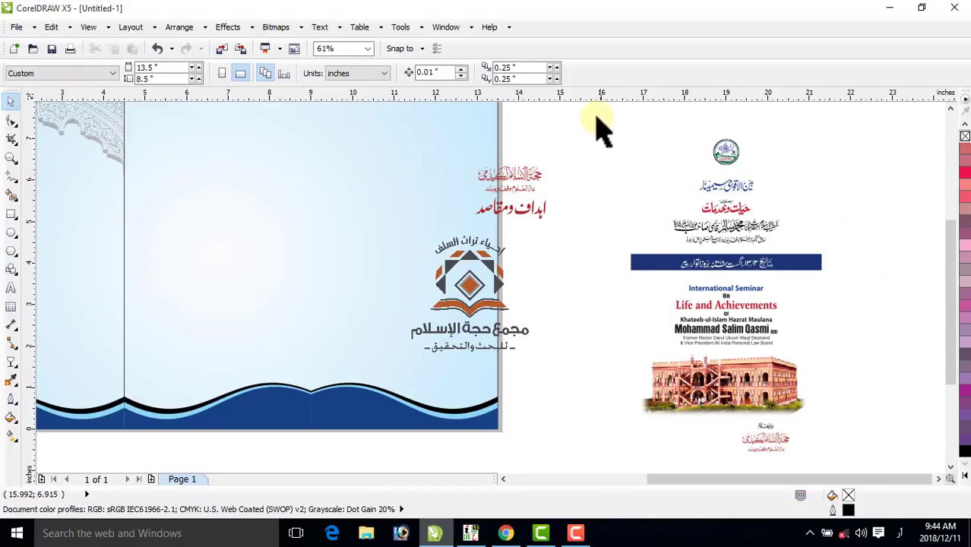
drag(596, 130, 872, 465)
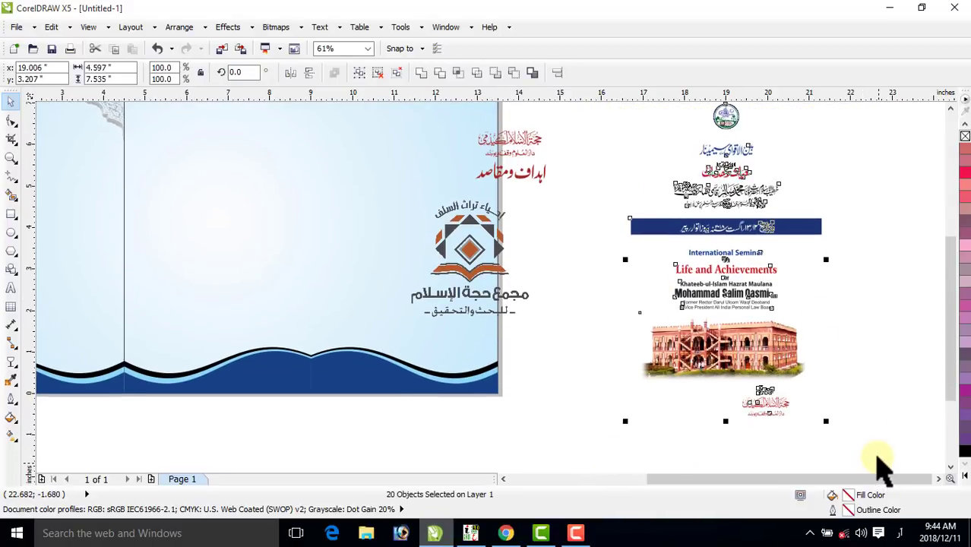
key(ctrl+g)
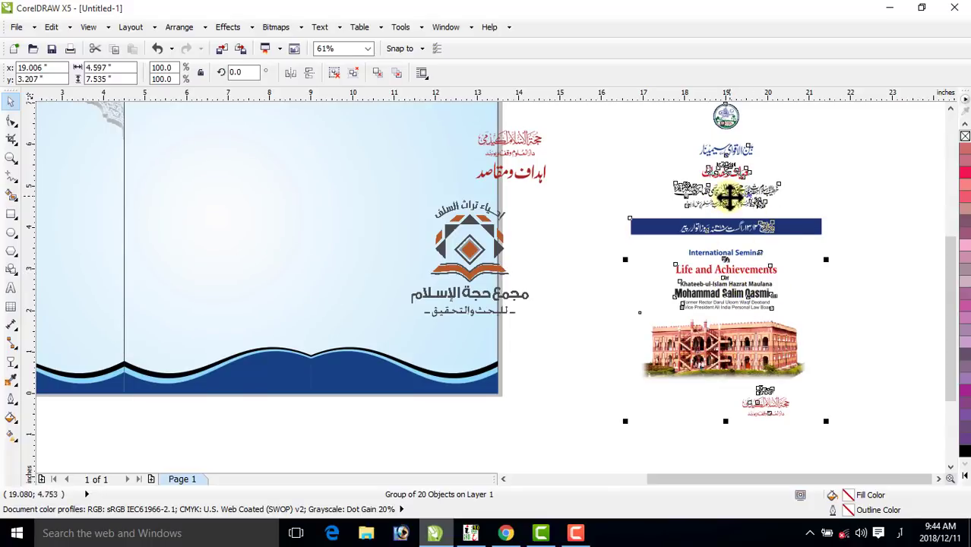
Move the grouped seminar artwork onto the left panel, with the emblem centered beneath the arch
scroll(729, 197, down, 1)
drag(823, 285, 167, 286)
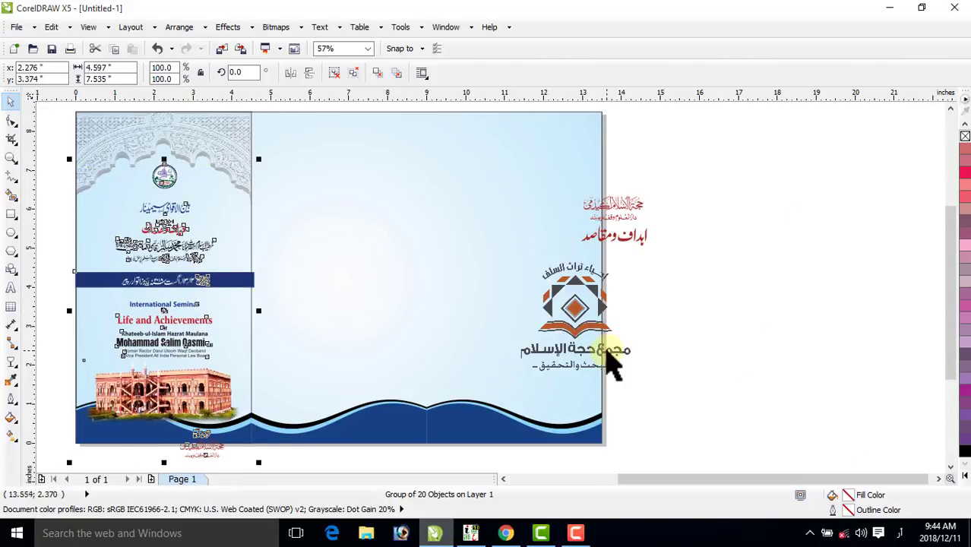
click(616, 398)
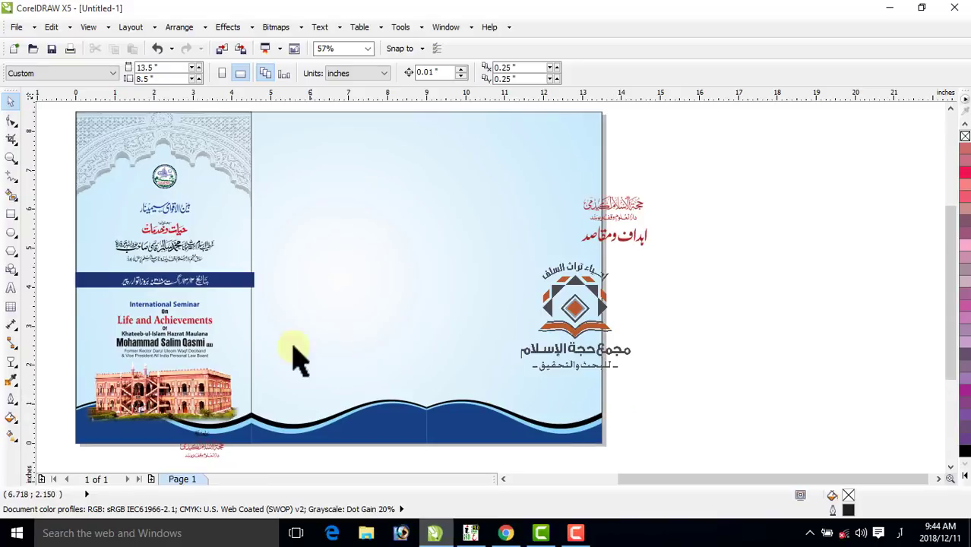
Raise the grouped seminar artwork on the left panel so the emblem overlaps the arch and the organizer text clears the bottom waves
click(193, 282)
drag(180, 278, 171, 249)
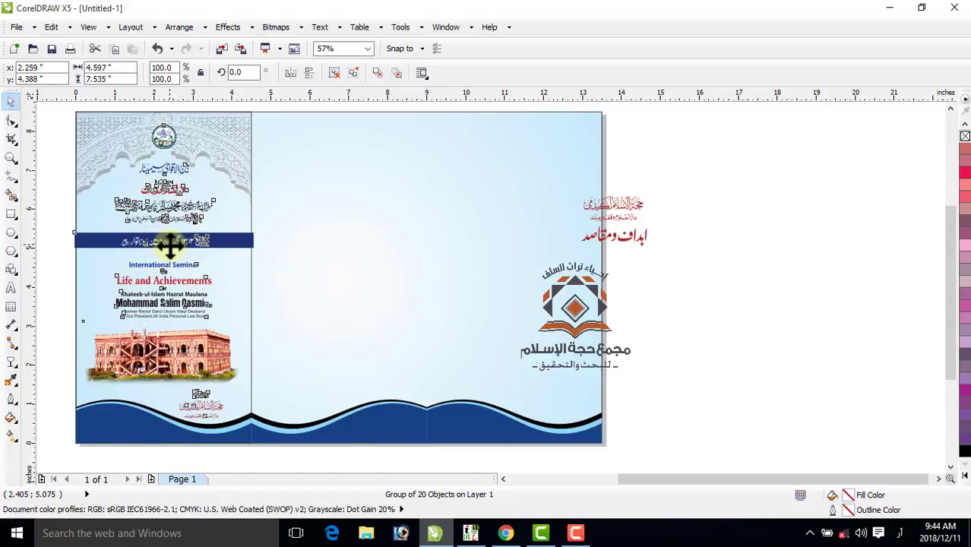
drag(171, 243, 171, 240)
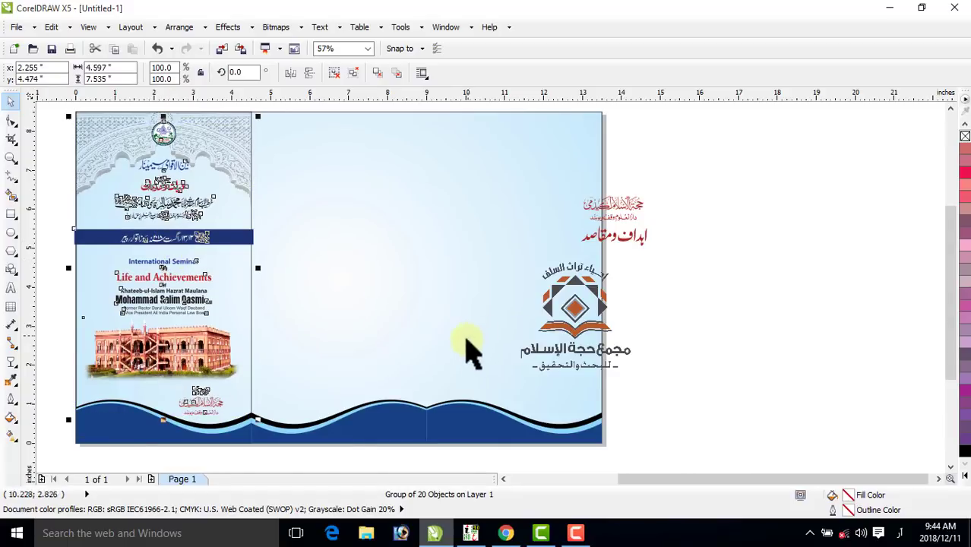
key(F4)
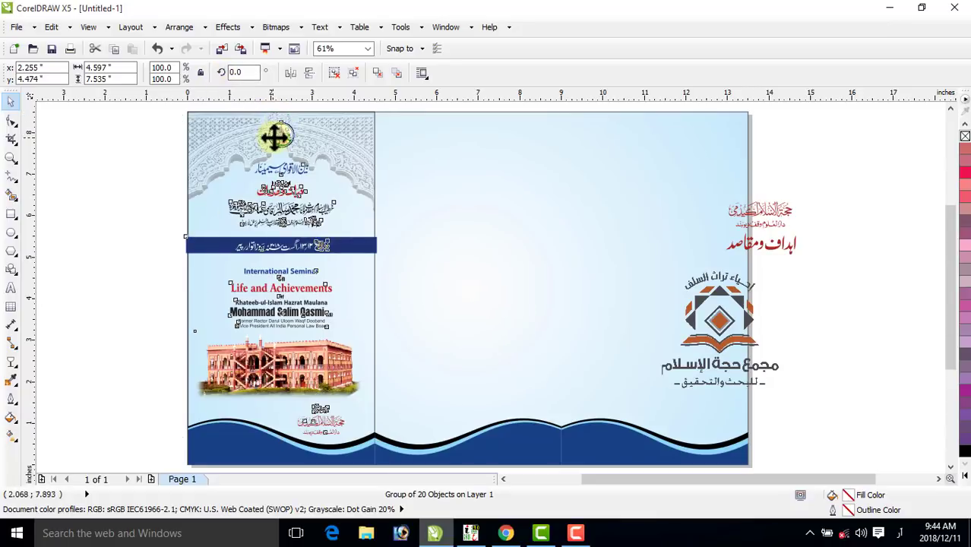
drag(275, 135, 275, 140)
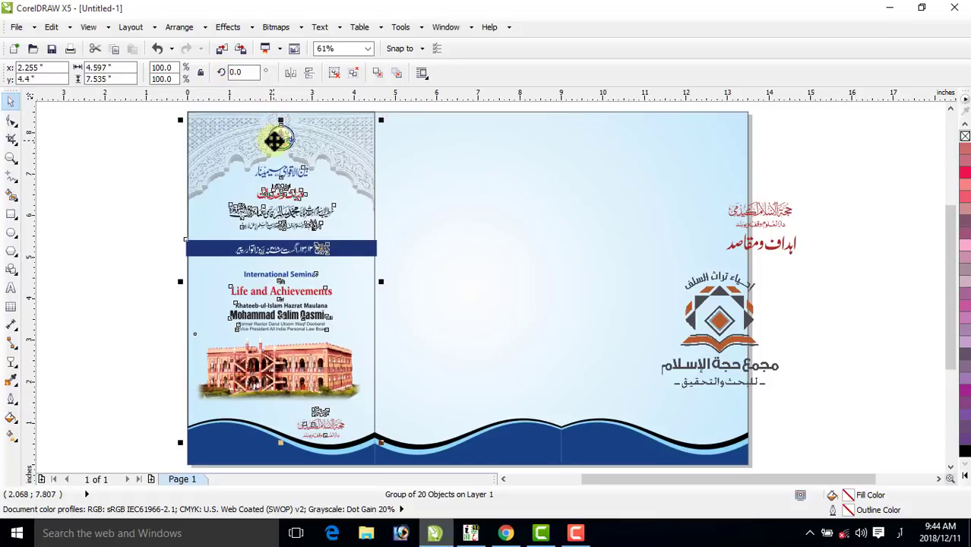
Try to PowerClip the seminar artwork inside the left panel rectangle
click(228, 27)
mouse_move(335, 233)
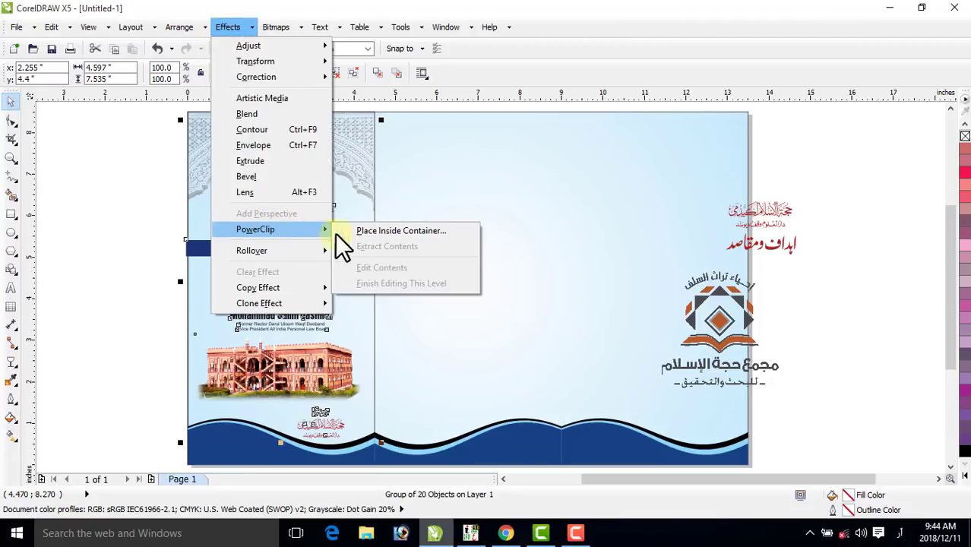
click(381, 235)
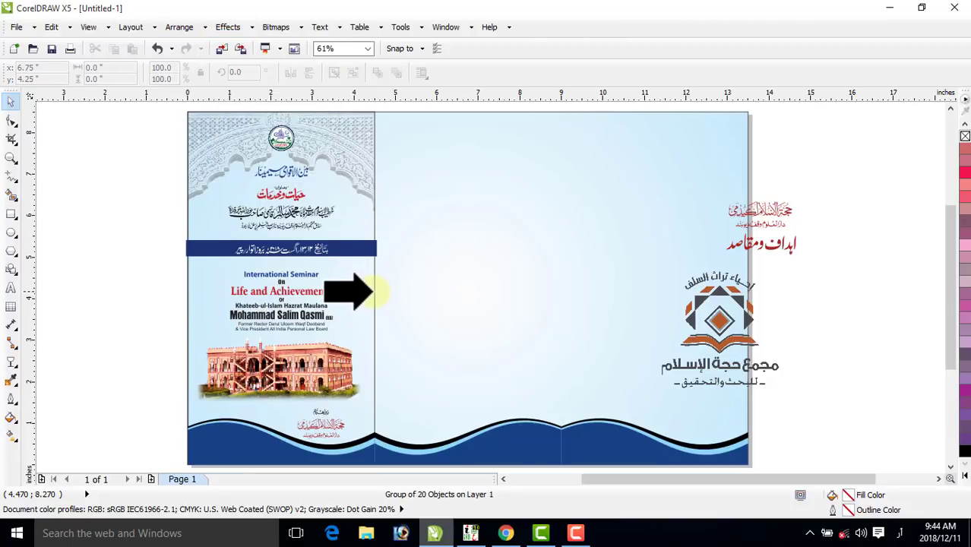
click(373, 291)
key(ctrl+z)
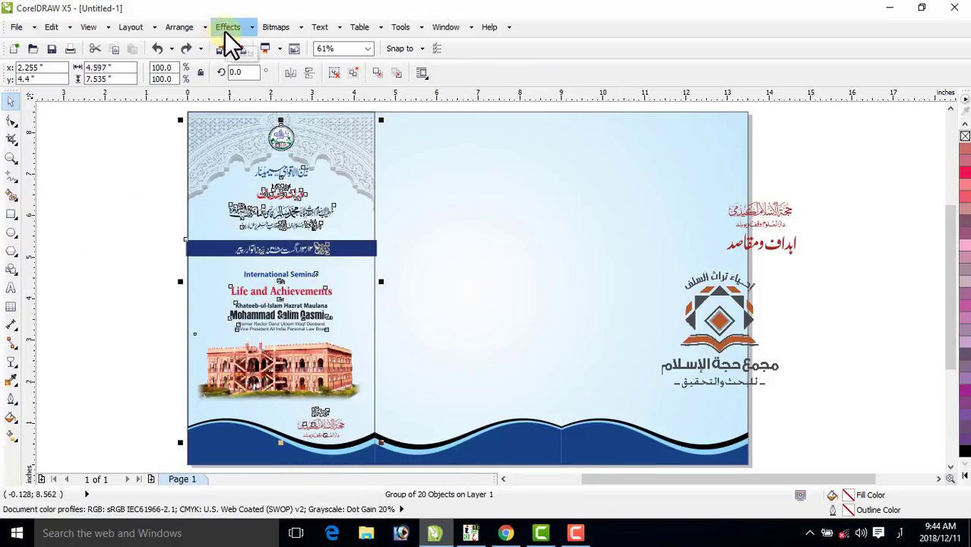
Shift the seminar artwork group slightly right and down, and place it inside the left panel rectangle as PowerClip contents
click(148, 167)
click(213, 234)
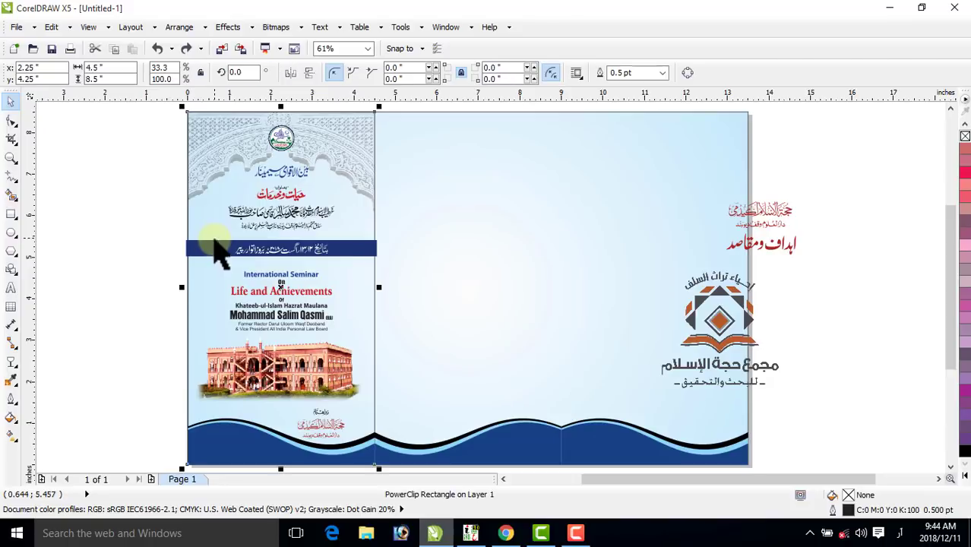
click(206, 246)
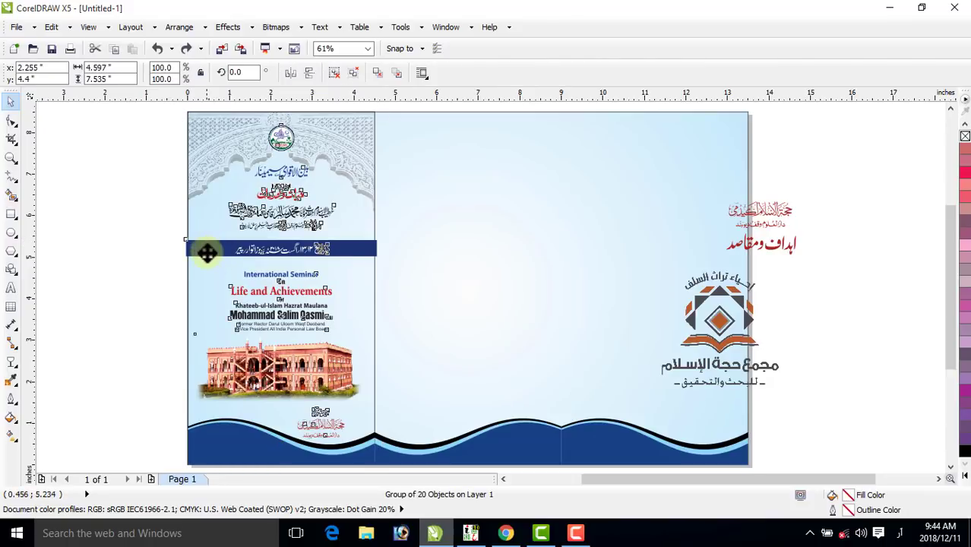
mouse_move(207, 253)
mouse_down()
mouse_move(206, 261)
mouse_move(221, 258)
mouse_up()
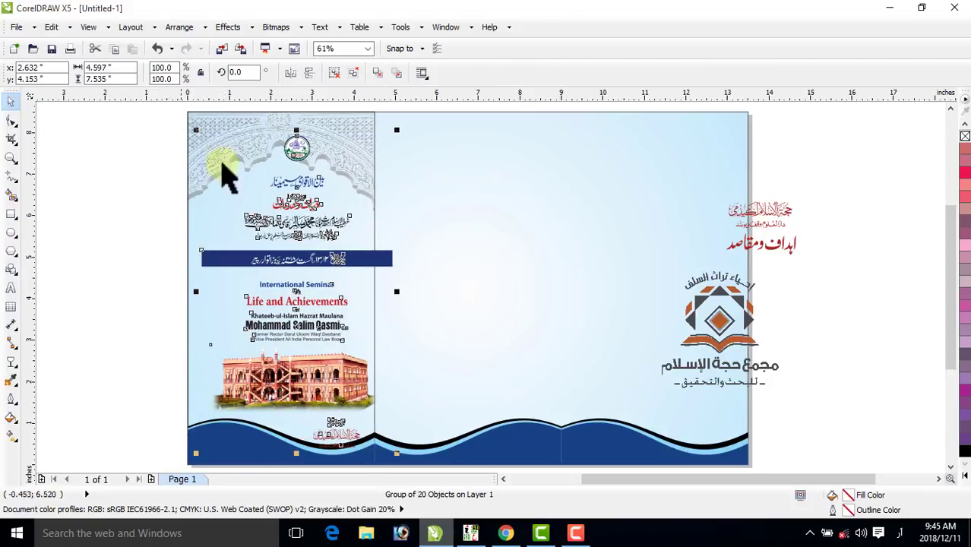
click(235, 30)
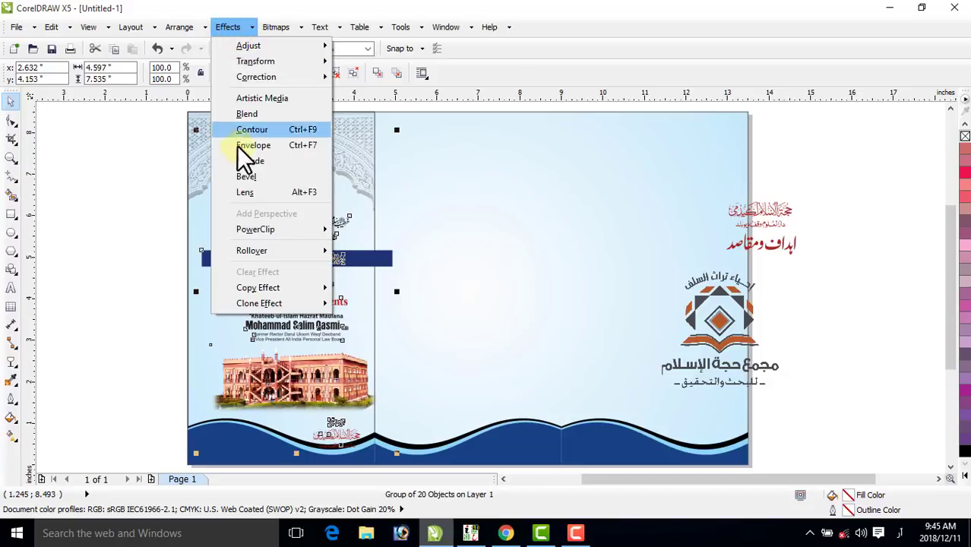
mouse_move(275, 229)
click(366, 231)
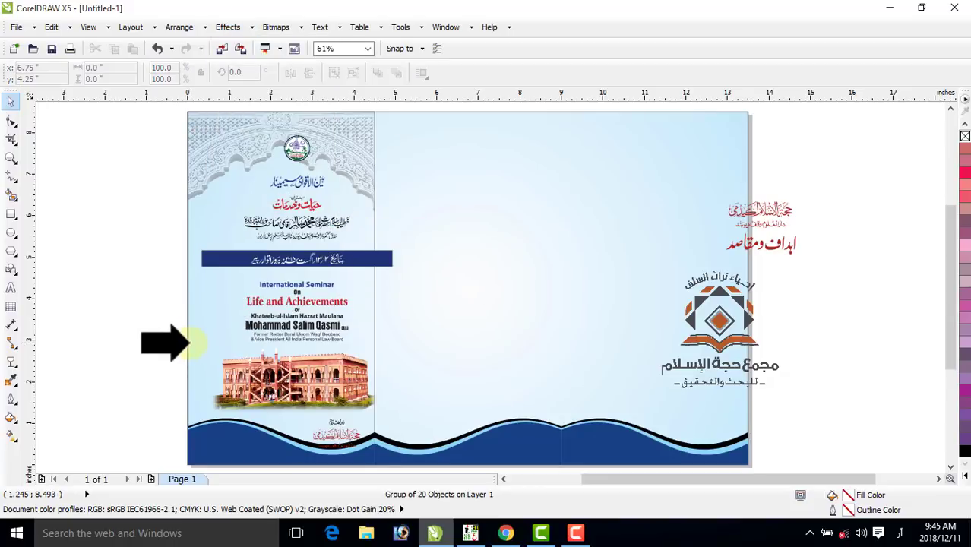
click(191, 340)
Edit the left panel's PowerClip contents, moving the seminar artwork left to center it between the panel edges and raising it 0.02 inch
right_click(193, 337)
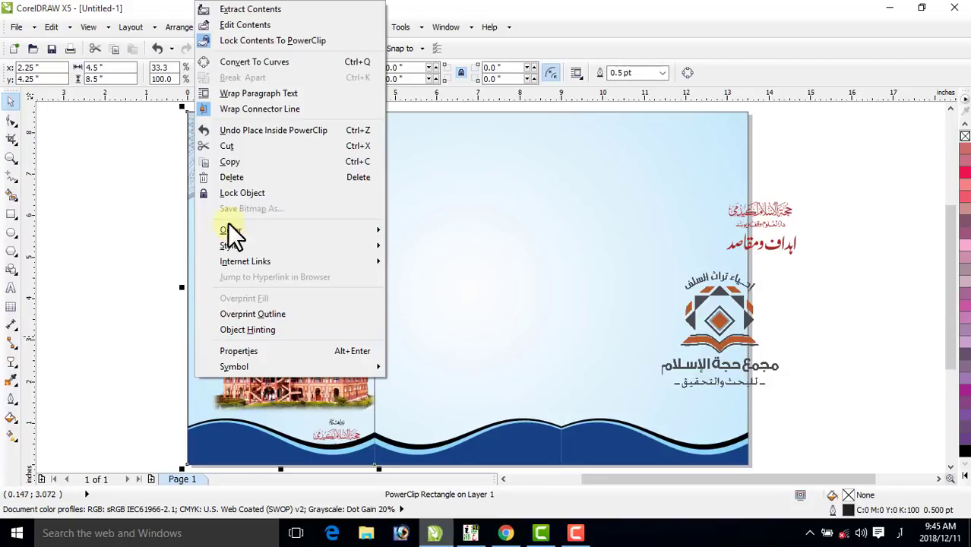
click(248, 25)
drag(313, 260, 299, 260)
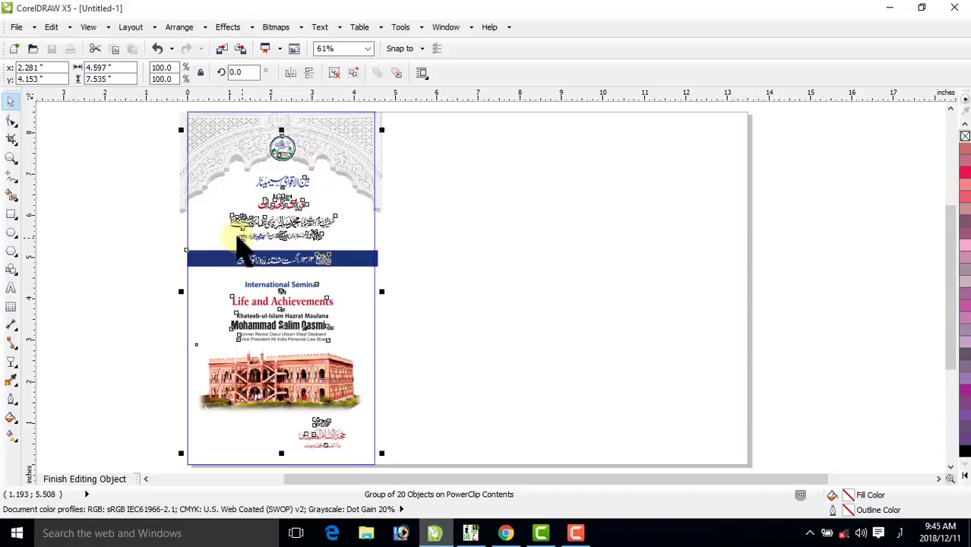
drag(235, 235, 234, 235)
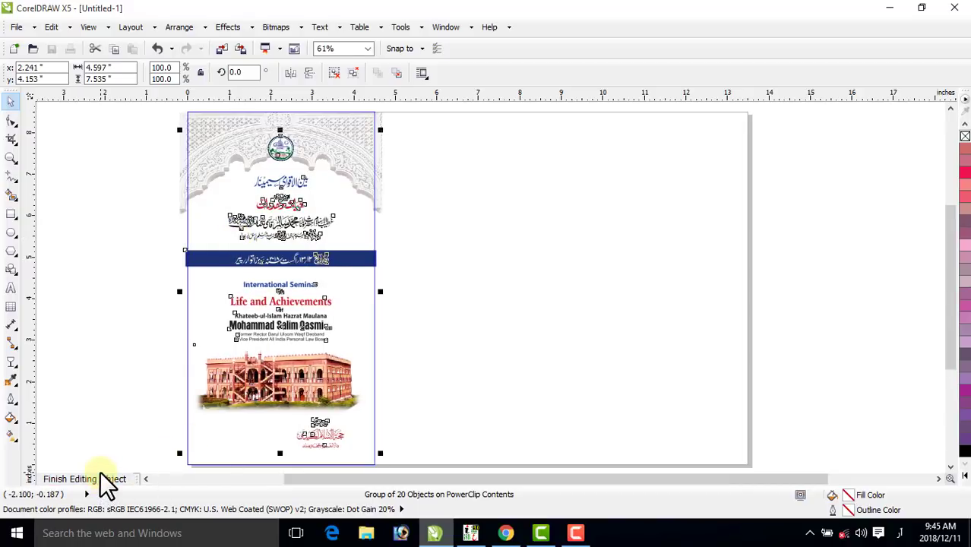
key(Up)
key(Up)
key(Up)
key(Up)
key(Up)
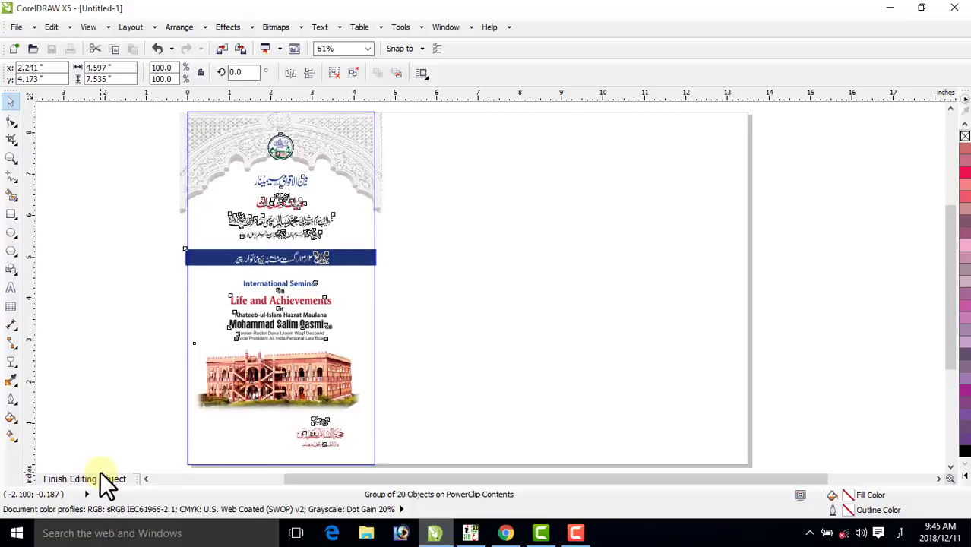
click(95, 480)
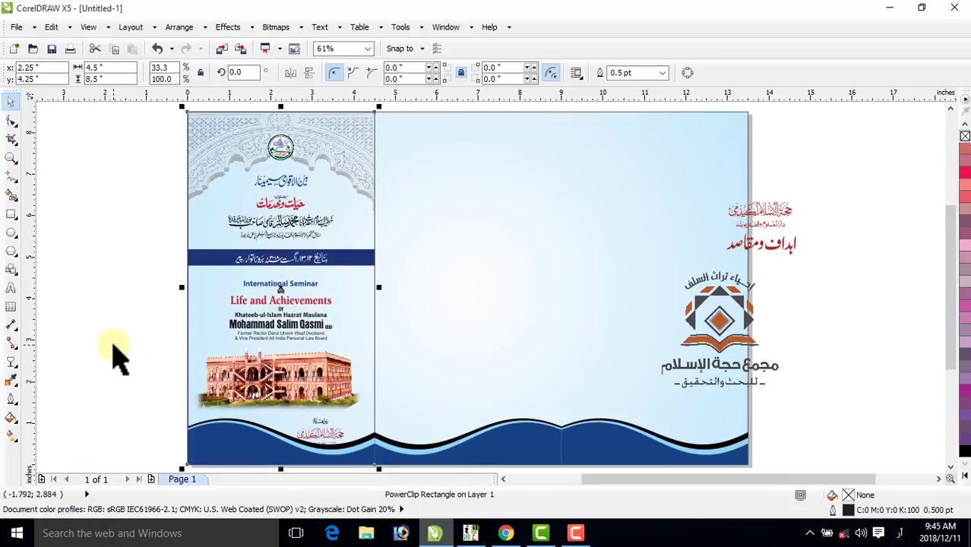
Move the orange and grey Arabic logo from the right panel to the middle of the center panel
click(11, 159)
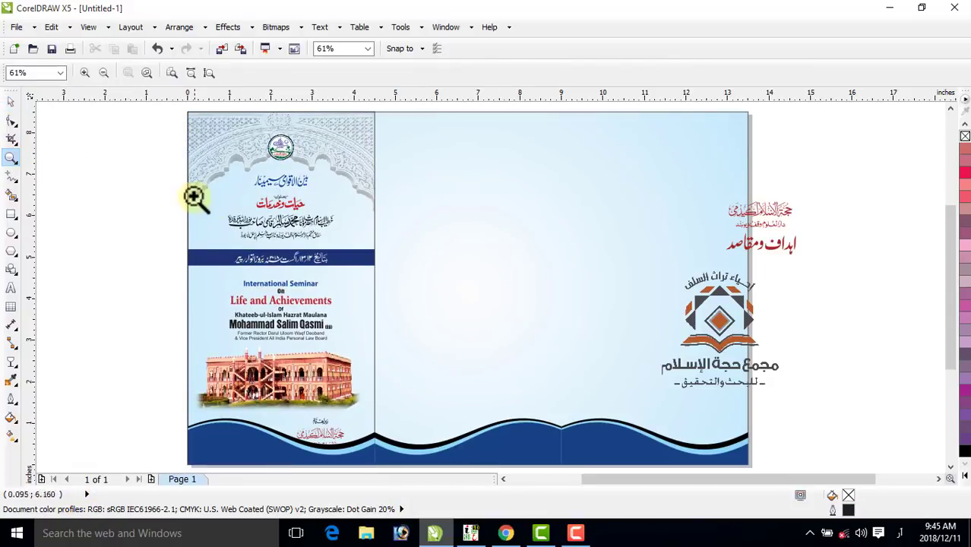
drag(174, 142, 426, 351)
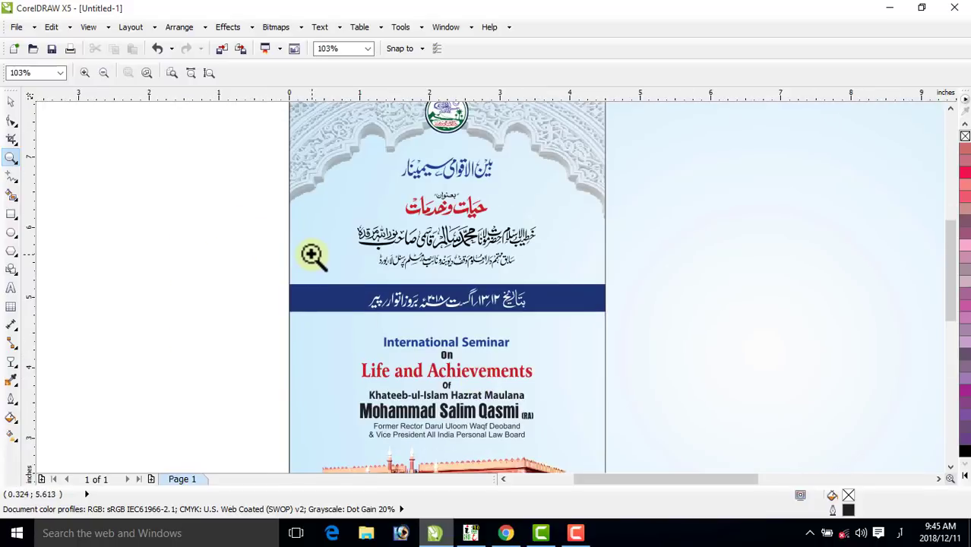
right_click(306, 280)
click(10, 101)
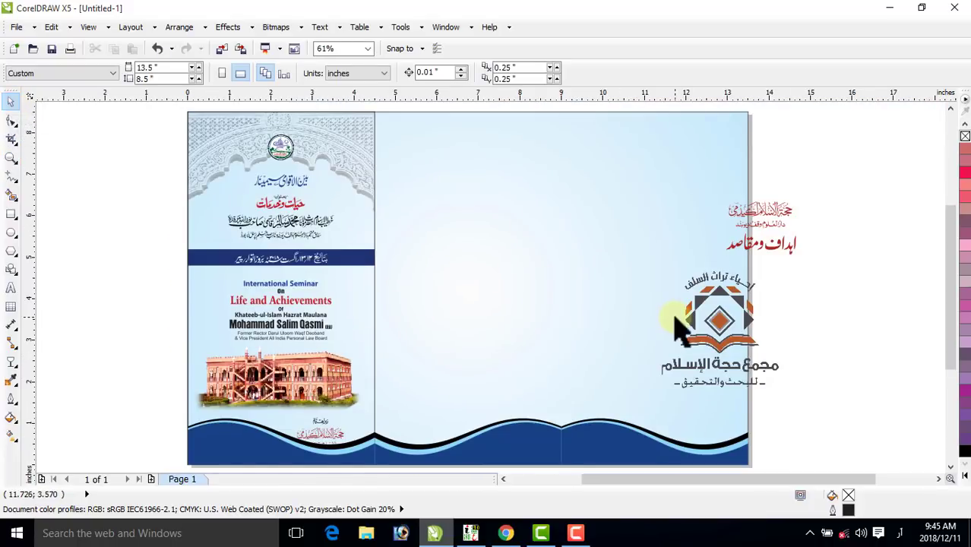
click(730, 323)
drag(729, 323, 478, 293)
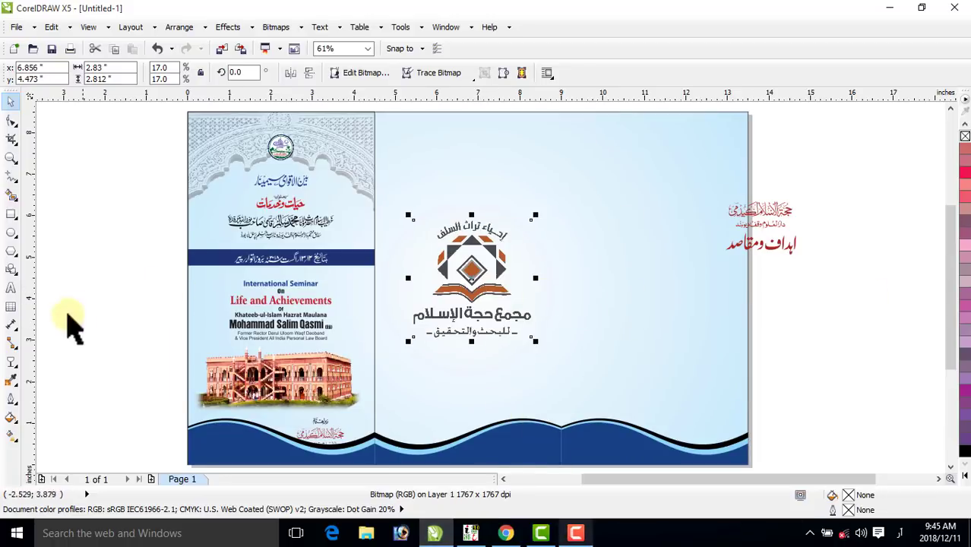
Apply a uniform transparency of 80 to the Arabic logo on the center panel
click(15, 378)
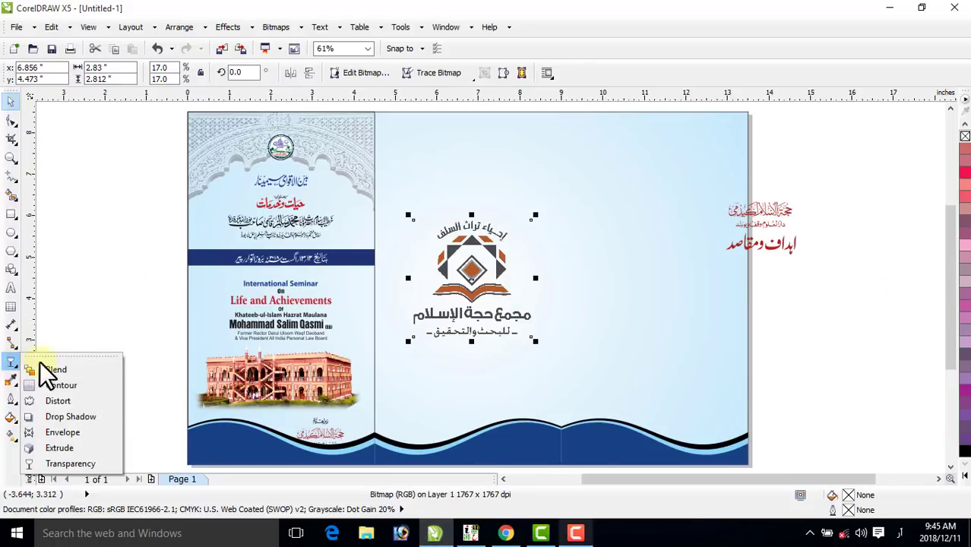
click(76, 463)
click(80, 74)
click(76, 95)
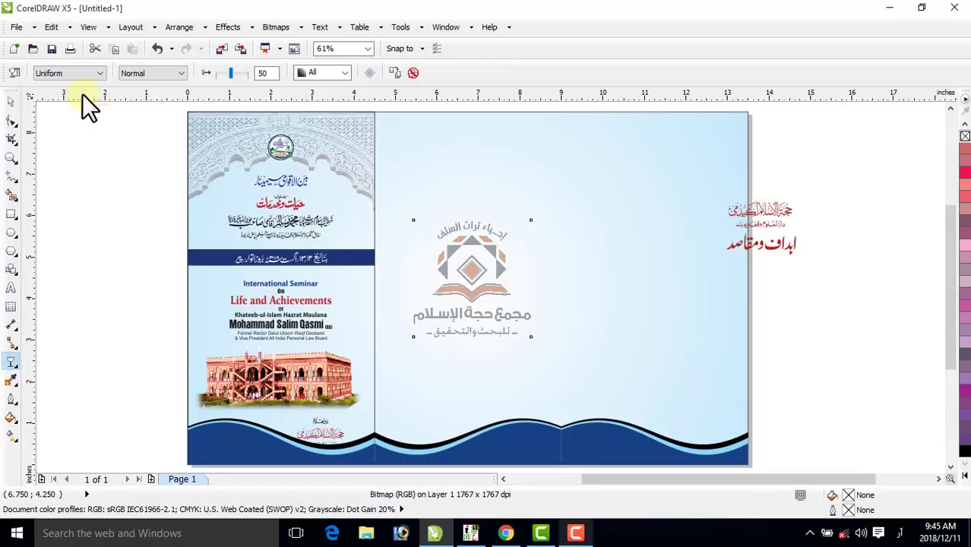
drag(262, 73, 247, 70)
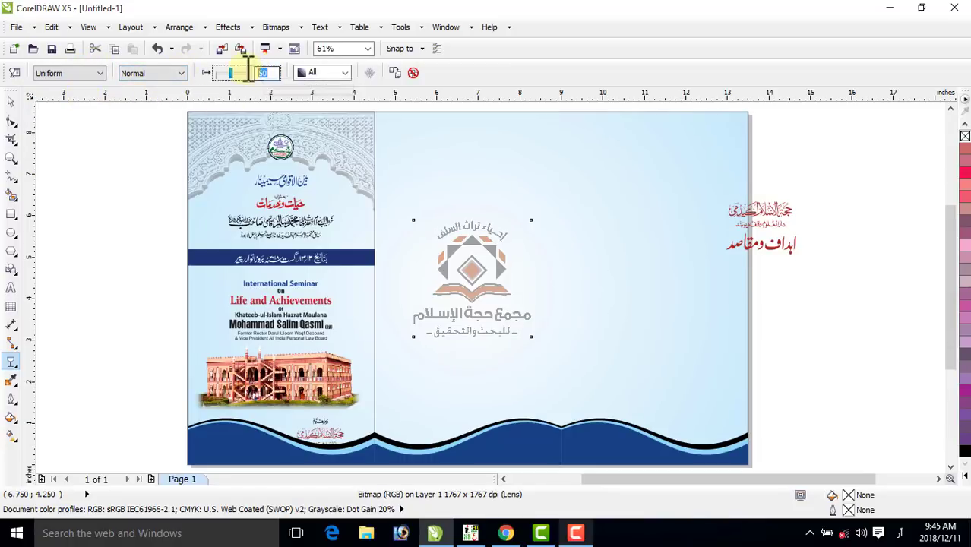
key(Return)
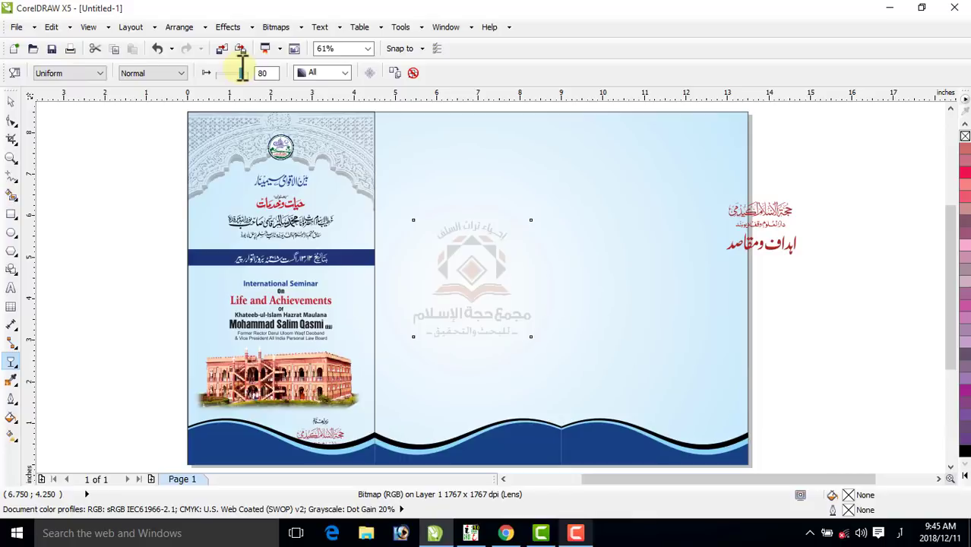
click(11, 102)
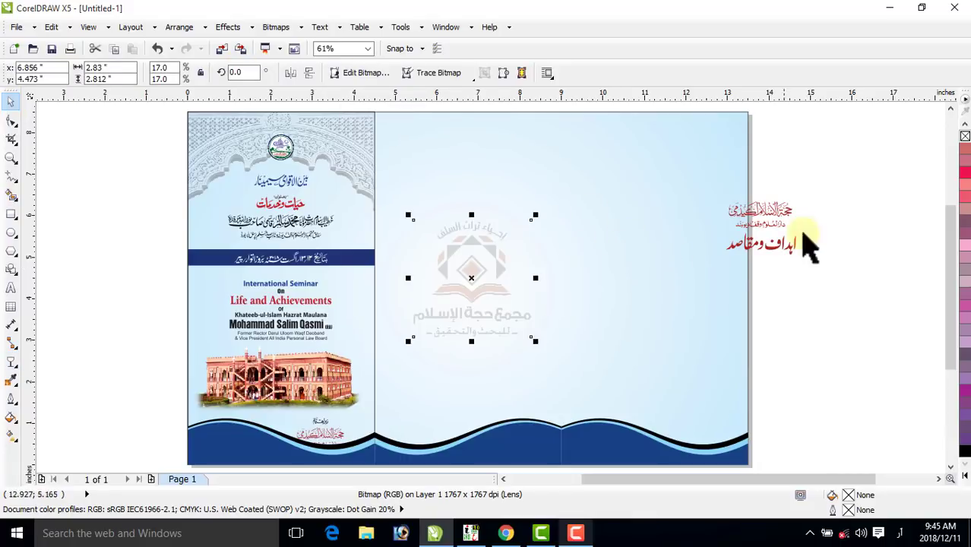
Move the two loose red headings to the top of the center panel and center them horizontally on its rectangle
drag(846, 170, 708, 276)
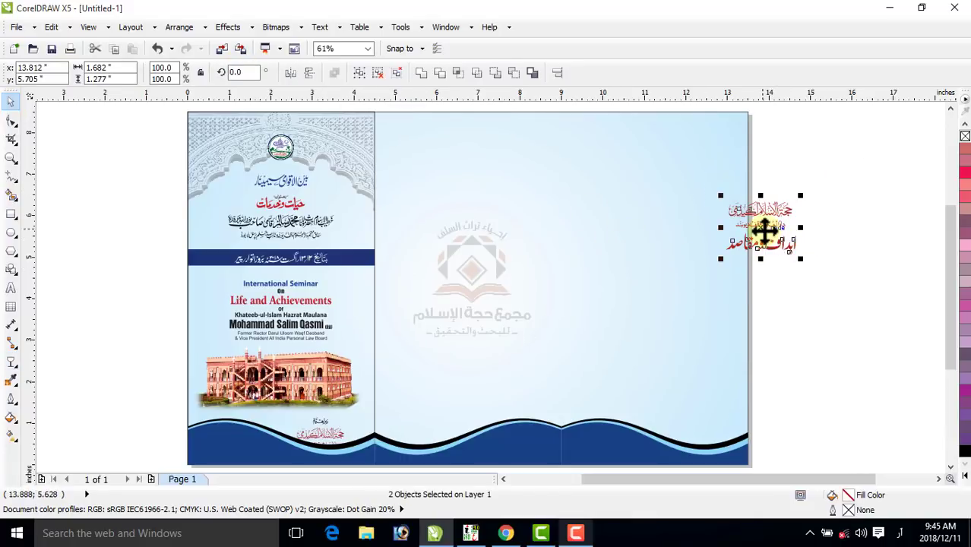
drag(762, 230, 466, 149)
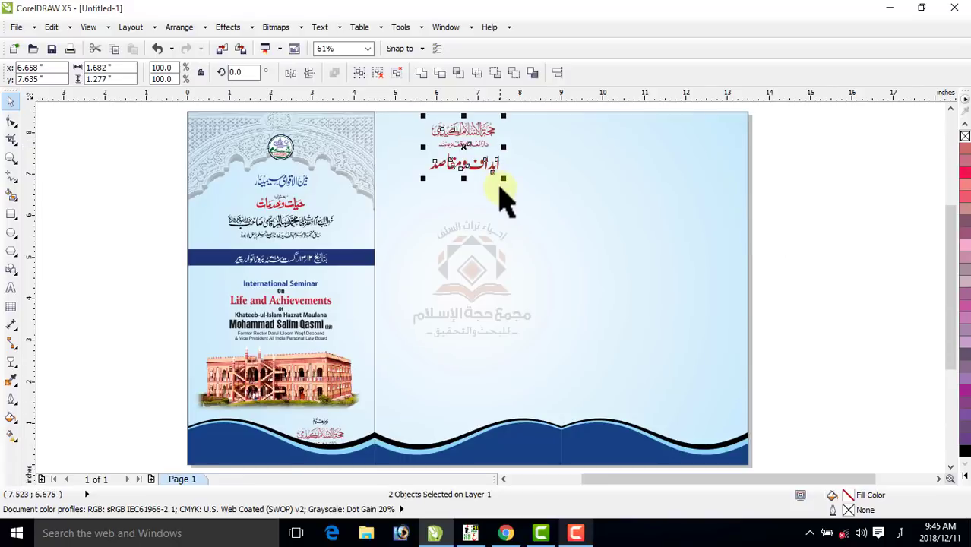
shift+click(500, 190)
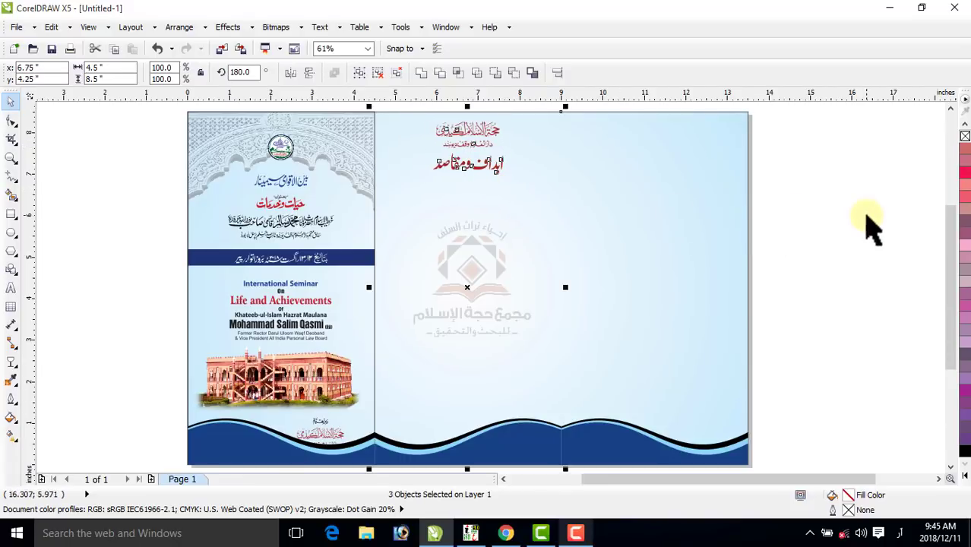
click(858, 217)
Lower the two red headings slightly on the center panel to leave a larger margin above them
drag(798, 120, 417, 208)
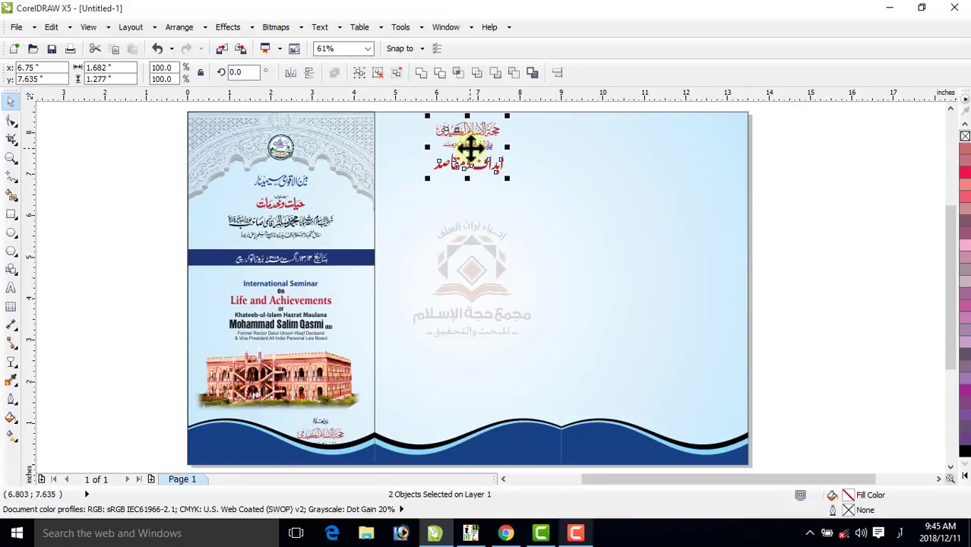
drag(446, 130, 456, 142)
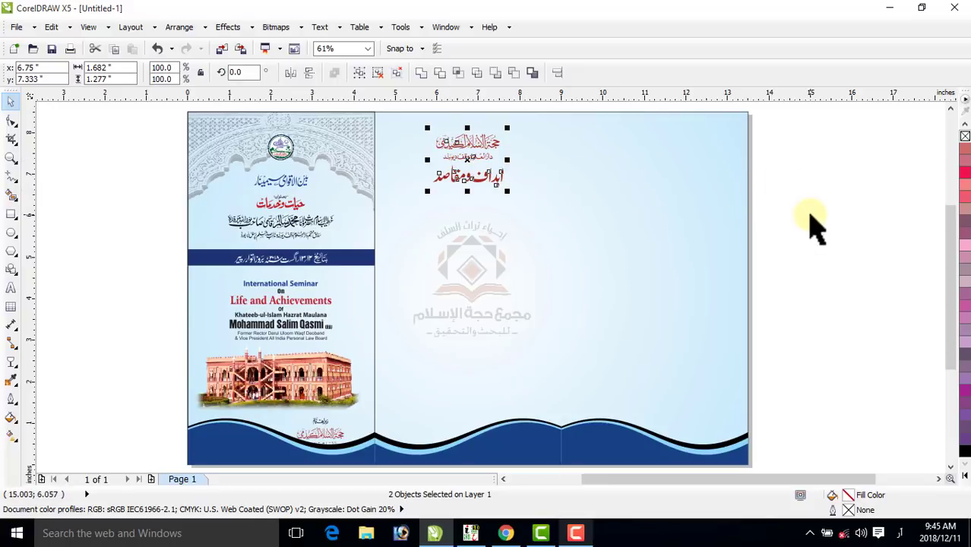
key(Up)
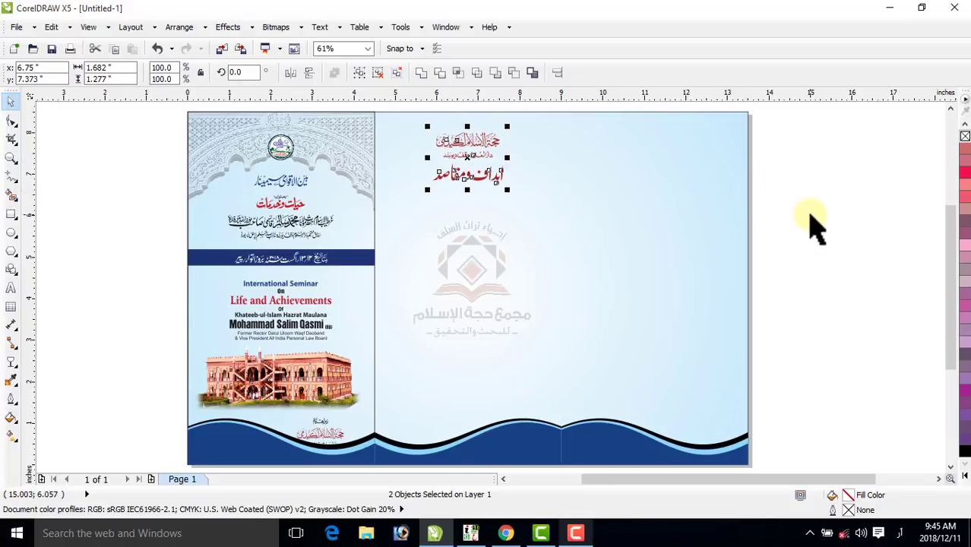
key(Up)
key(Up)
key(Up)
Duplicate the transparent logo straight across onto the right panel and copy the center panel's rectangle over the right panel
click(471, 295)
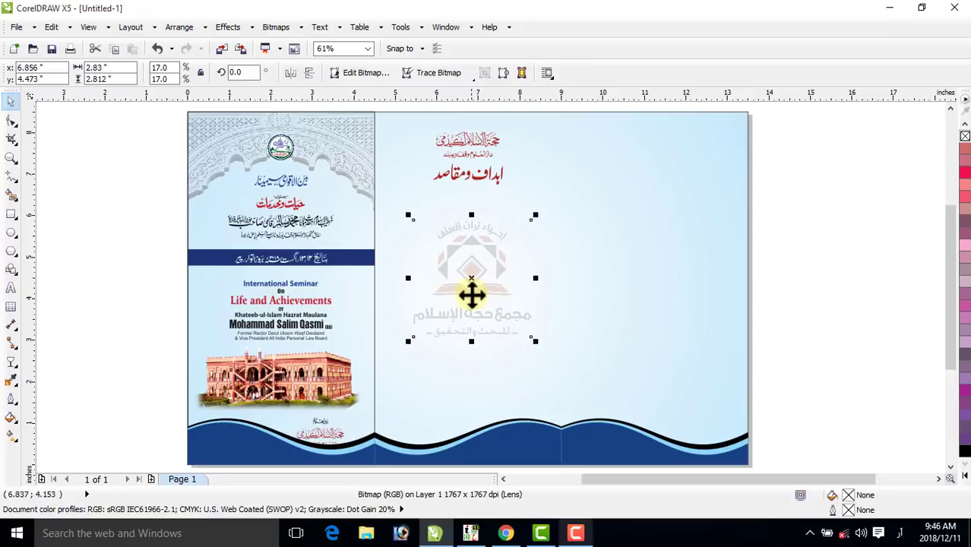
drag(471, 295, 650, 295)
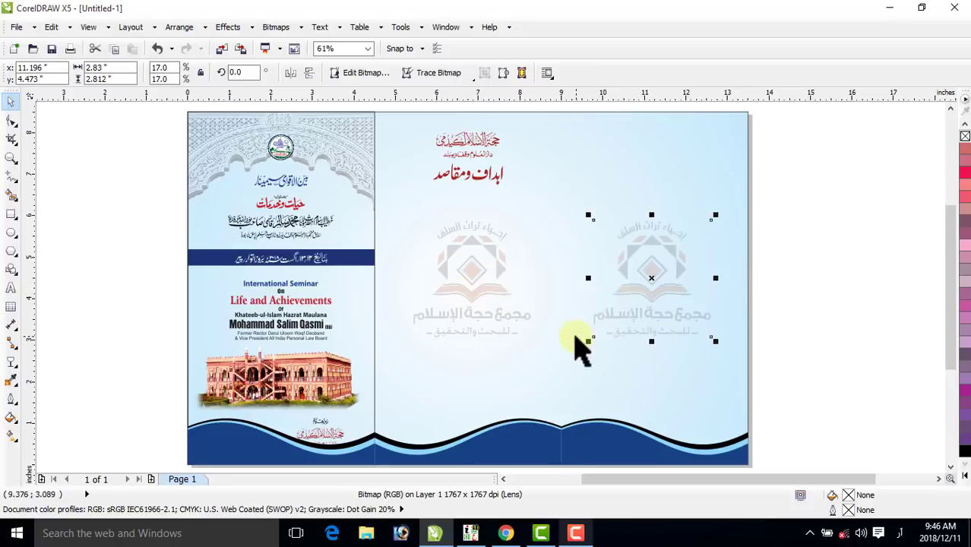
click(423, 364)
drag(367, 287, 698, 343)
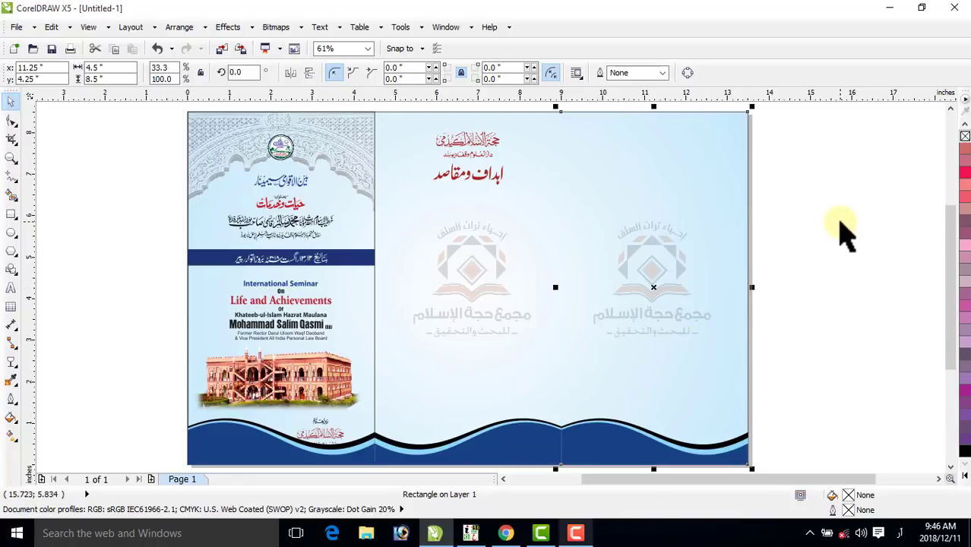
Center the duplicated logo watermark horizontally on the right panel's rectangle
drag(839, 180, 541, 366)
shift+click(698, 180)
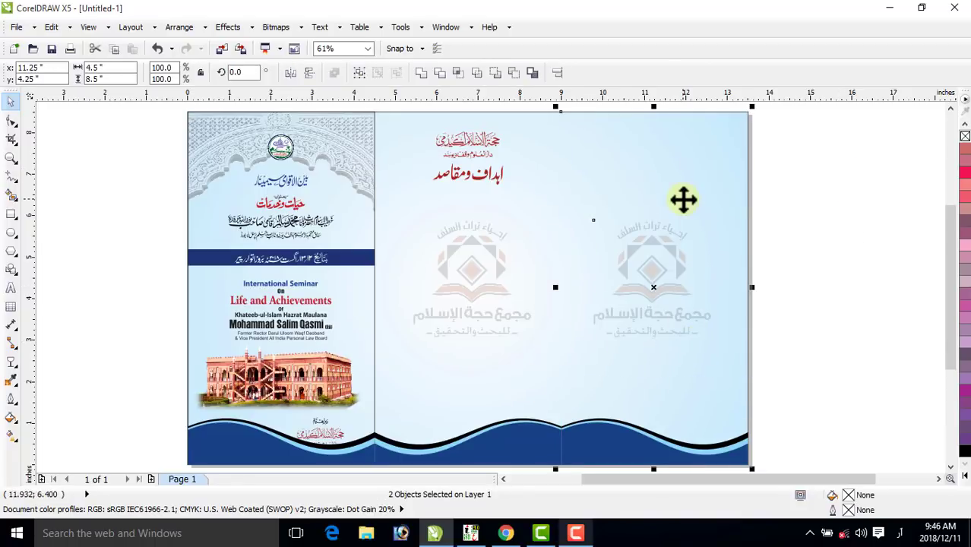
key(c)
click(825, 199)
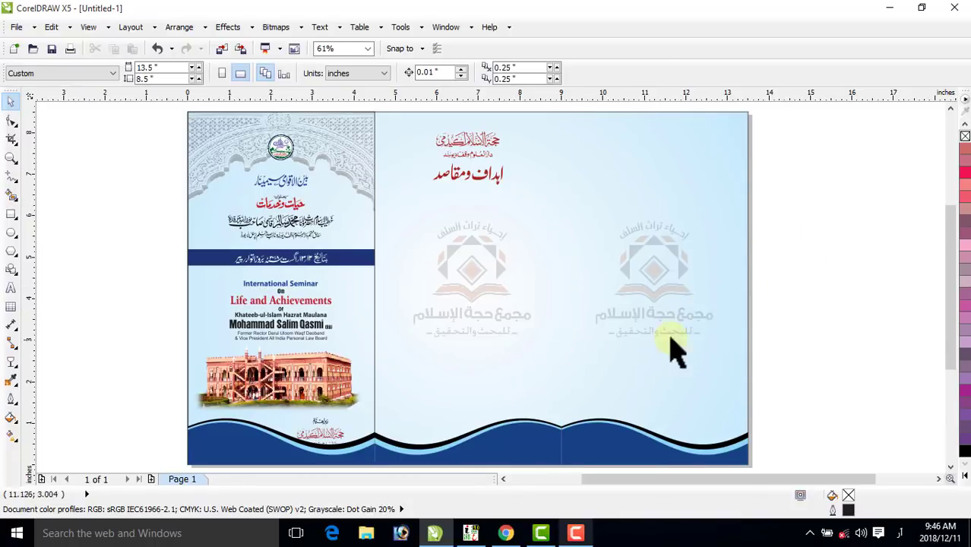
Remove the outline from the cover panel's PowerClip rectangle
click(366, 325)
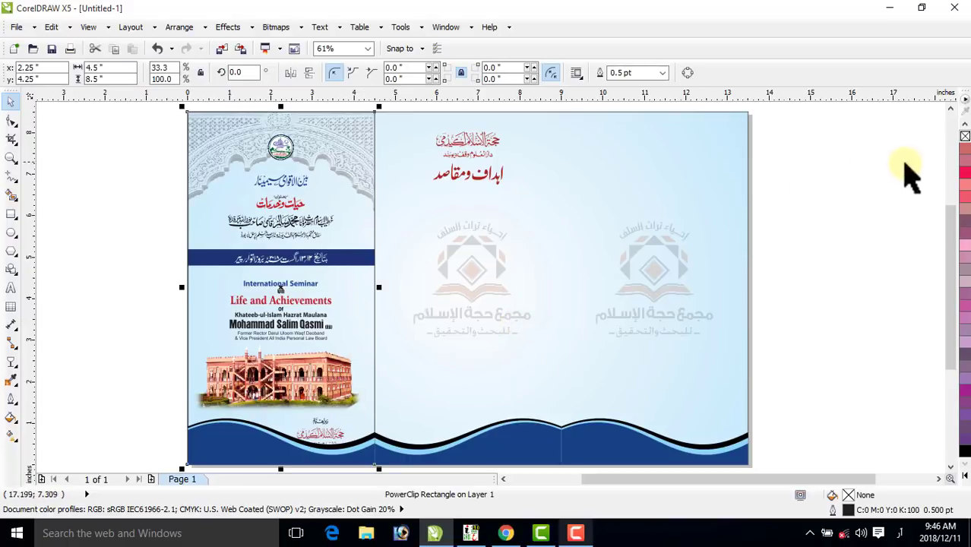
right_click(964, 137)
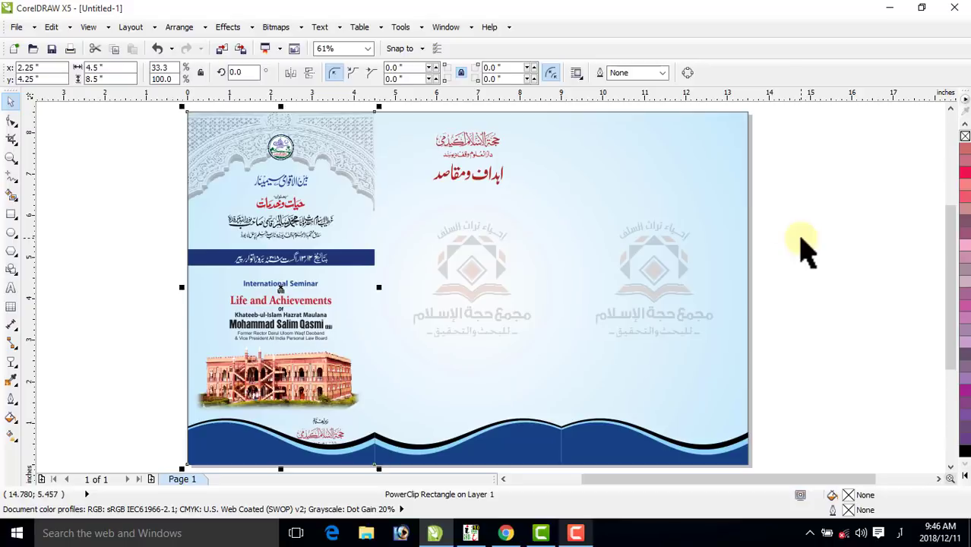
click(800, 240)
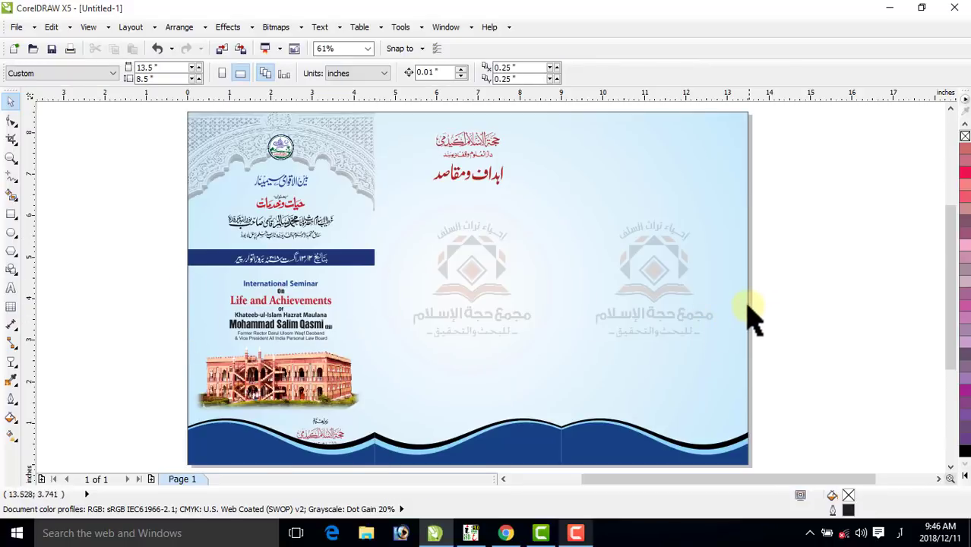
click(770, 299)
click(796, 308)
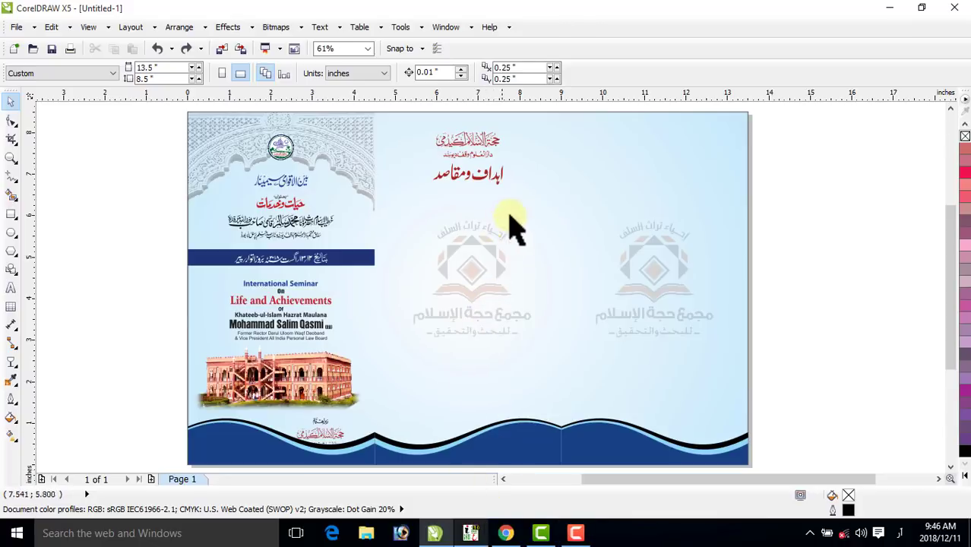
Give the center panel's rectangle a 0.5 pt black outline
click(490, 228)
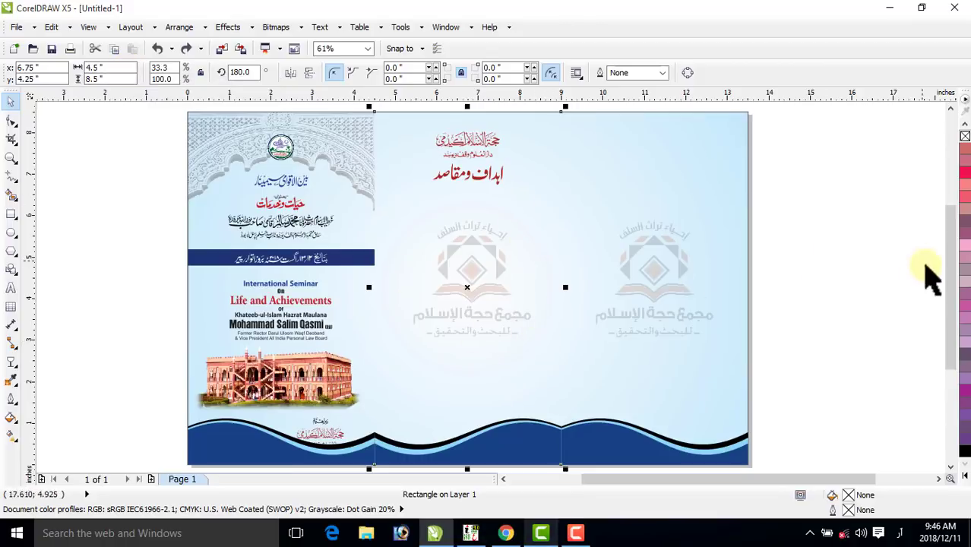
right_click(965, 452)
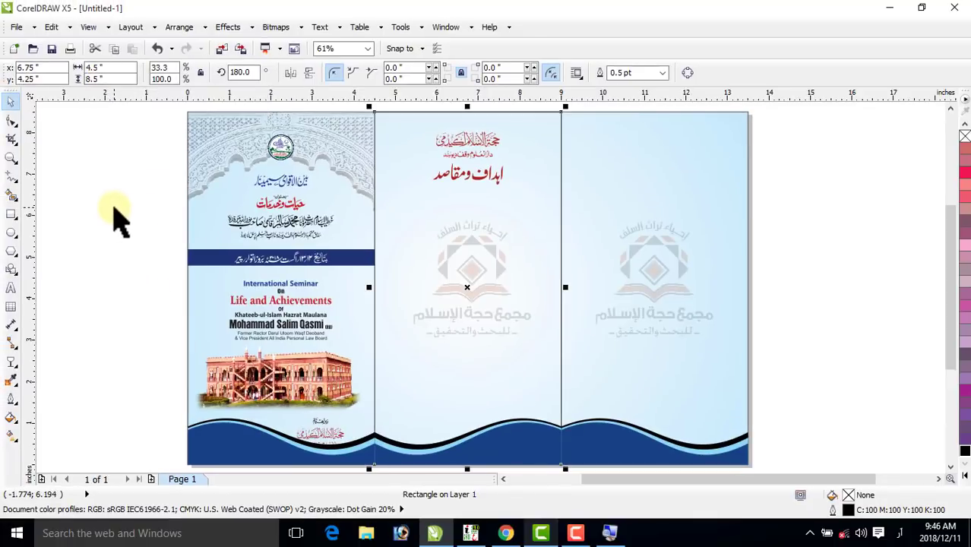
click(114, 217)
Try a copy of the center panel's rectangle narrowed evenly to about 4.15 inches wide
click(384, 234)
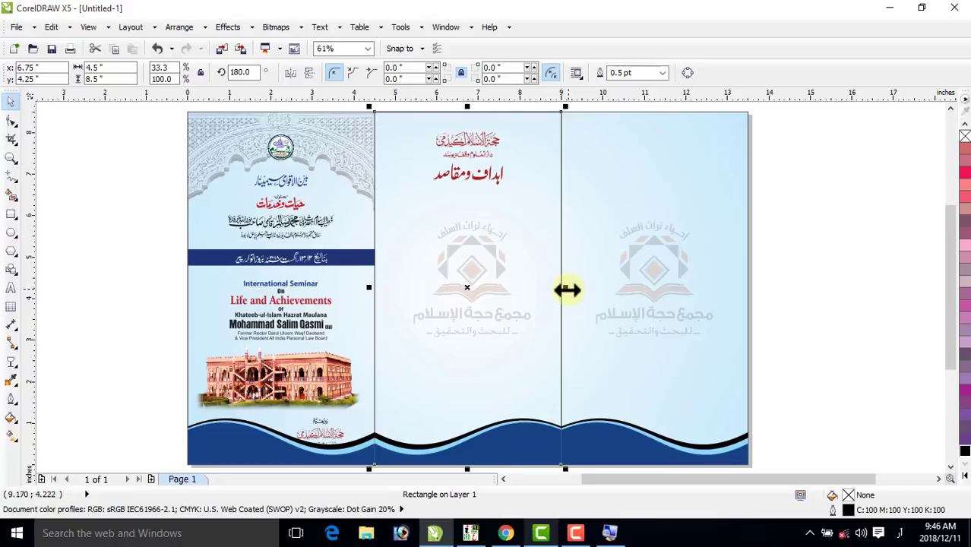
drag(567, 290, 560, 290)
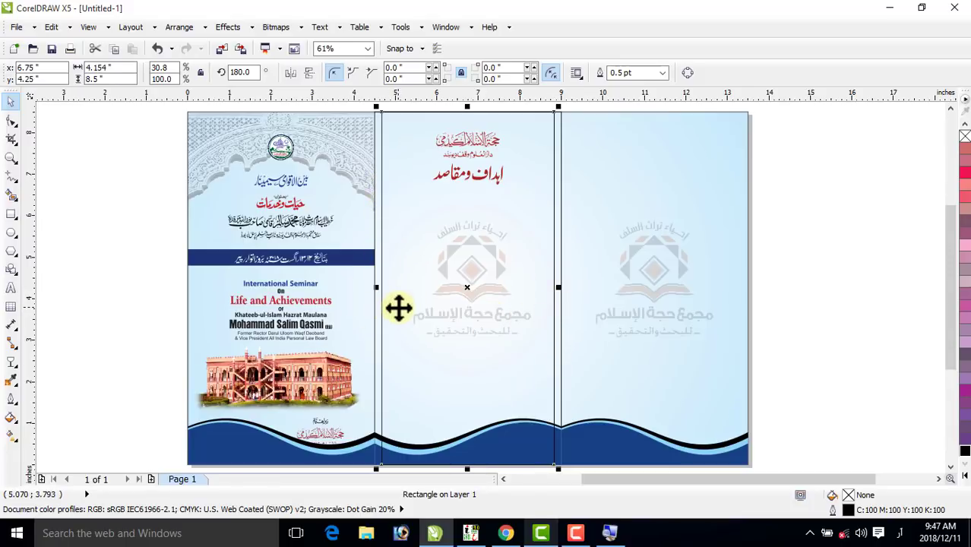
key(Escape)
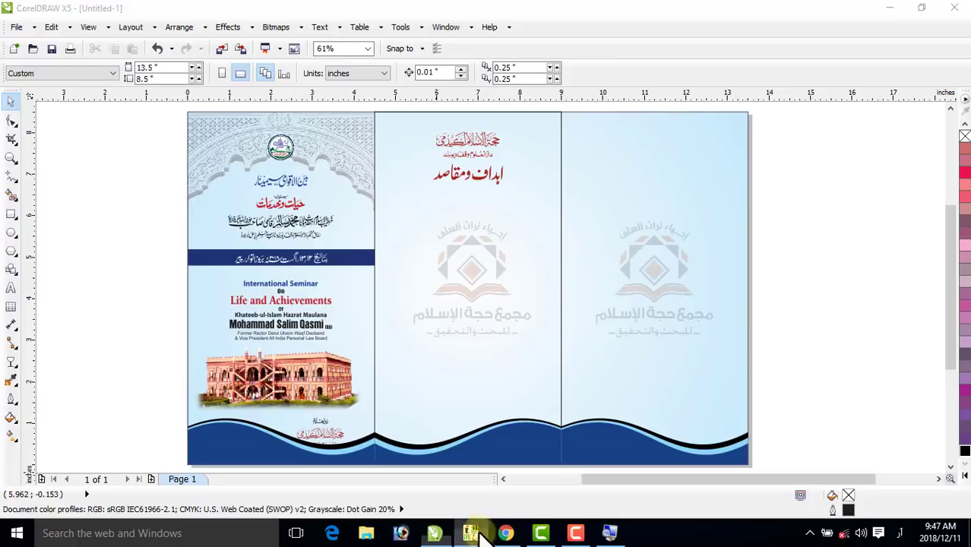
Switch to InPage, resize the numbered Urdu list's text box to 4.5 by 8.5 inches, and move it higher on the page
click(471, 533)
right_click(476, 189)
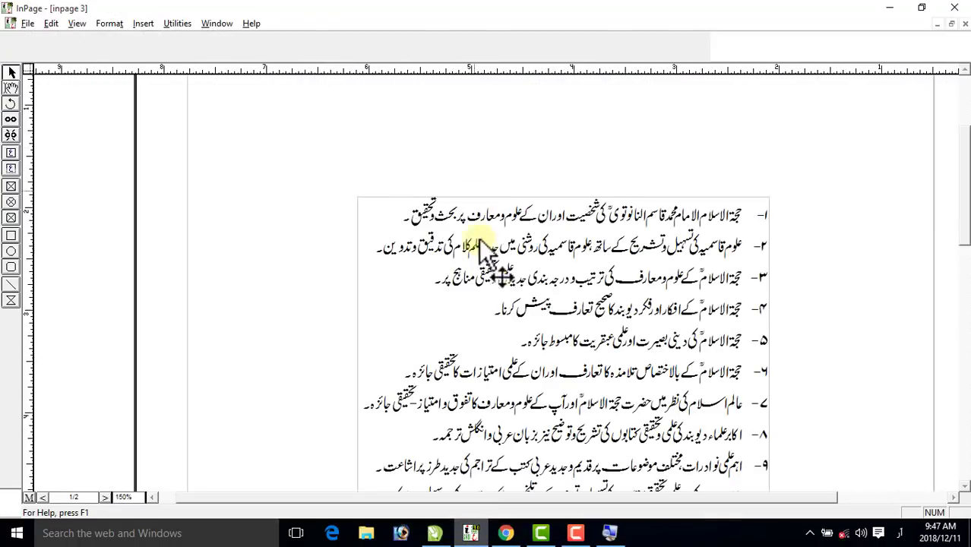
click(493, 281)
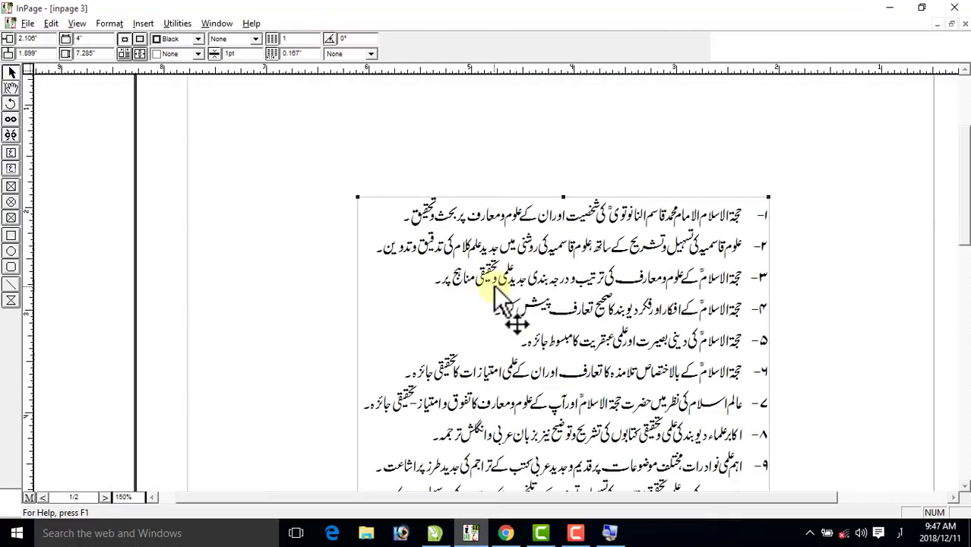
double_click(85, 38)
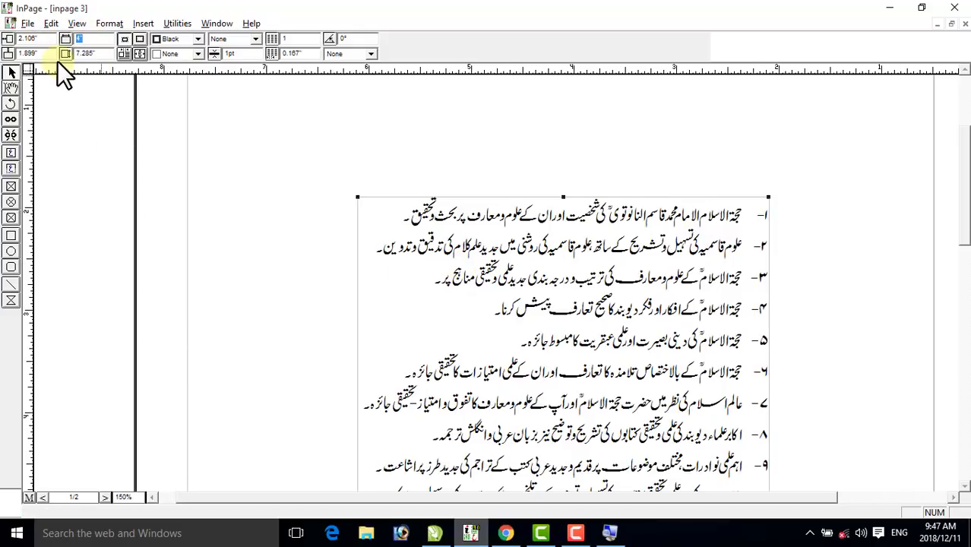
text(4.5)
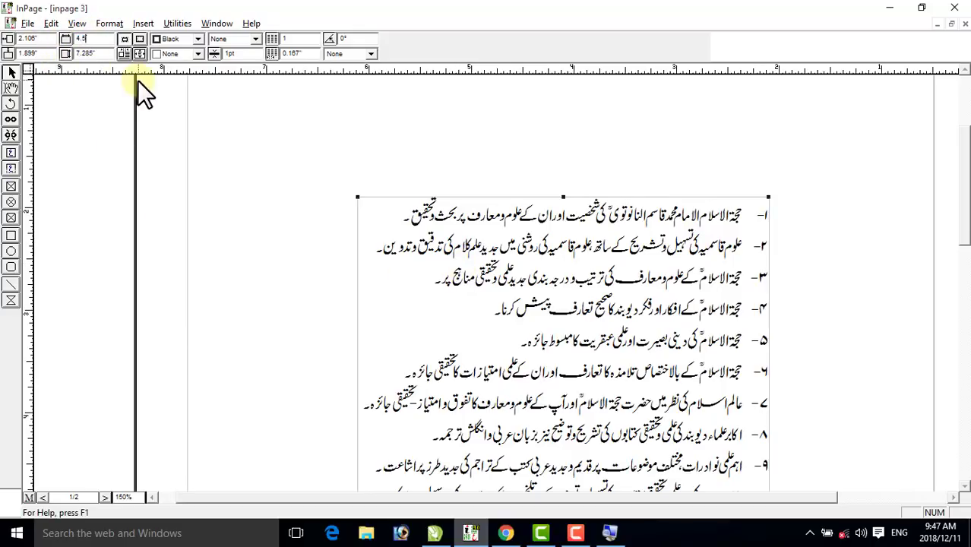
double_click(106, 54)
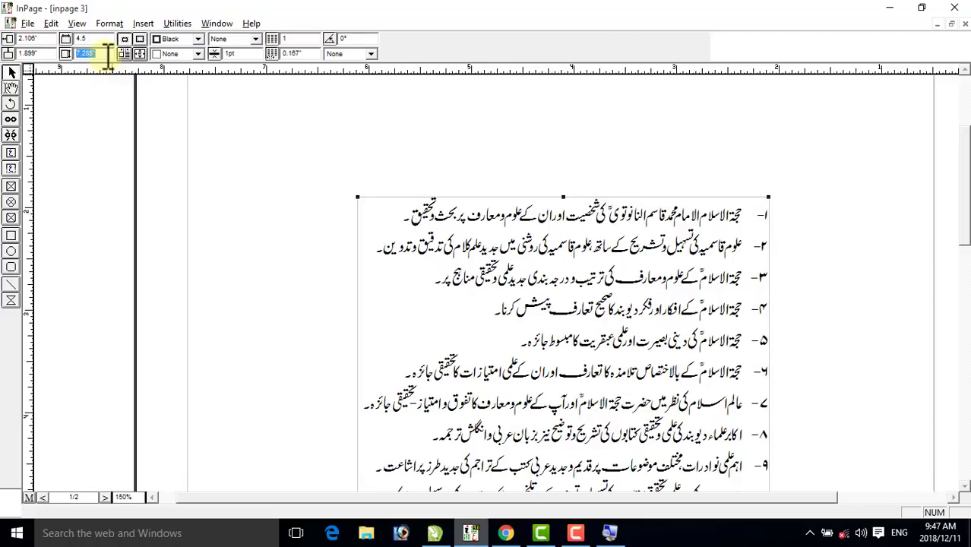
key(Return)
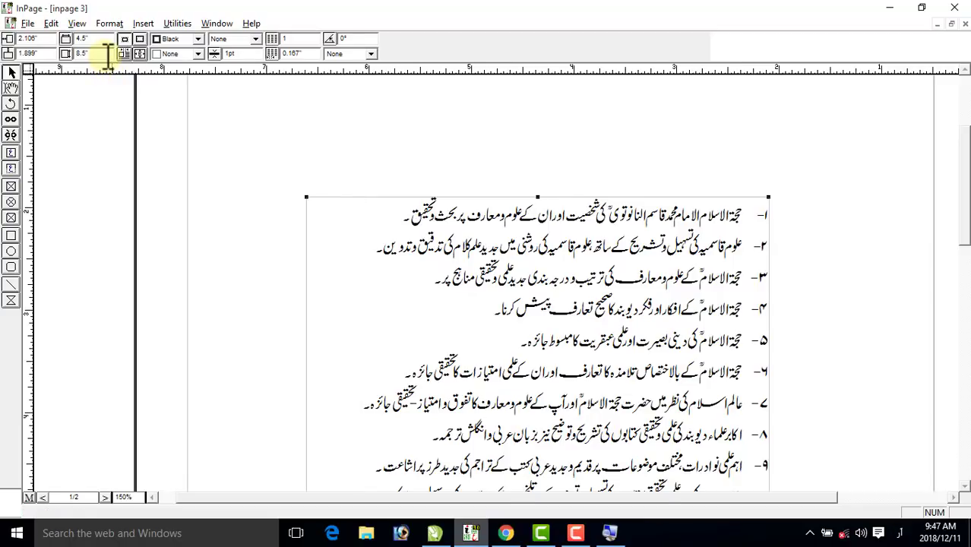
key(ctrl+0)
drag(489, 221, 471, 206)
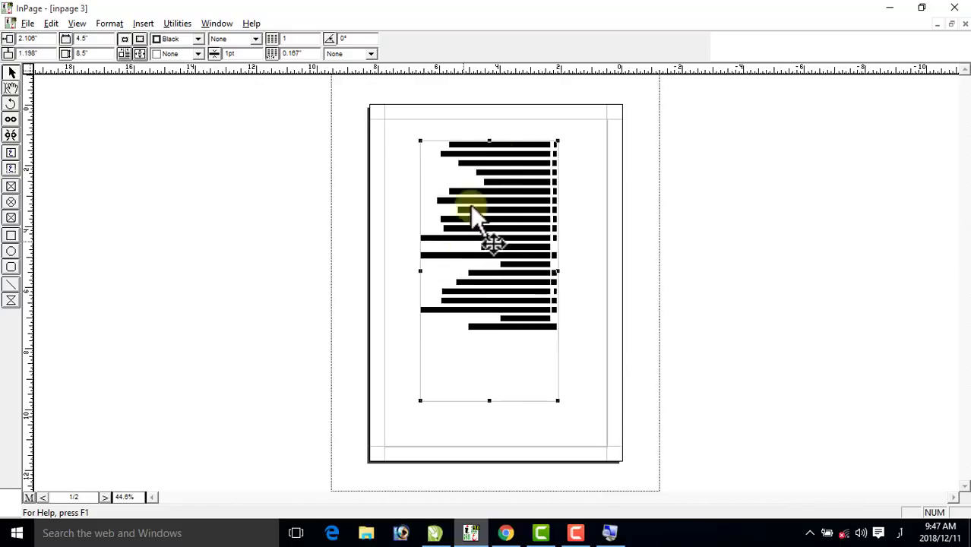
Set the width of the numbered list's text box to 4 inches
right_click(476, 191)
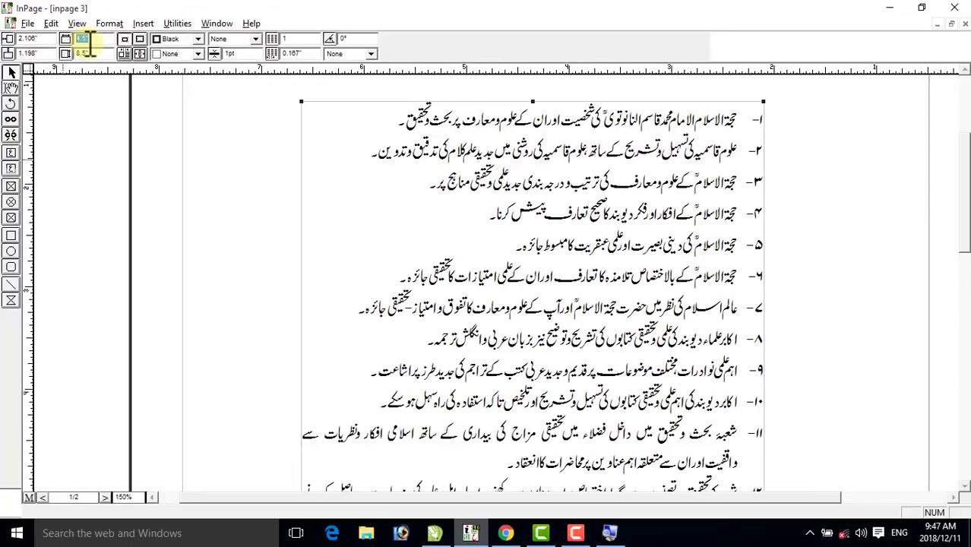
key(Return)
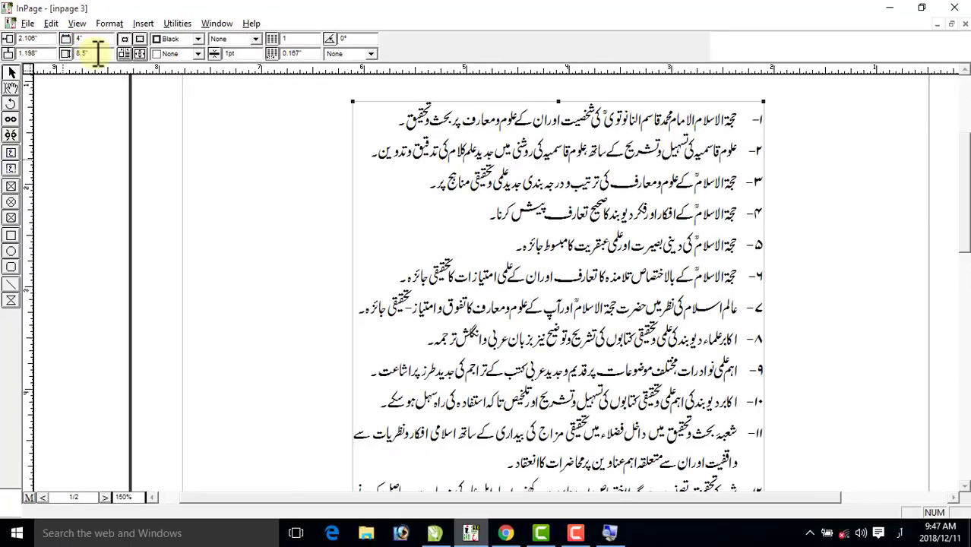
right_click(425, 213)
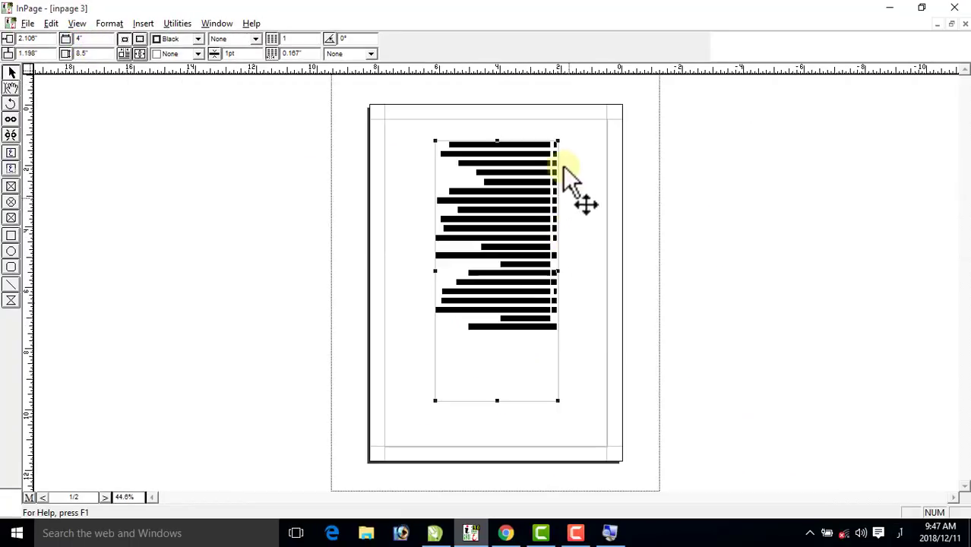
right_click(503, 169)
right_click(505, 206)
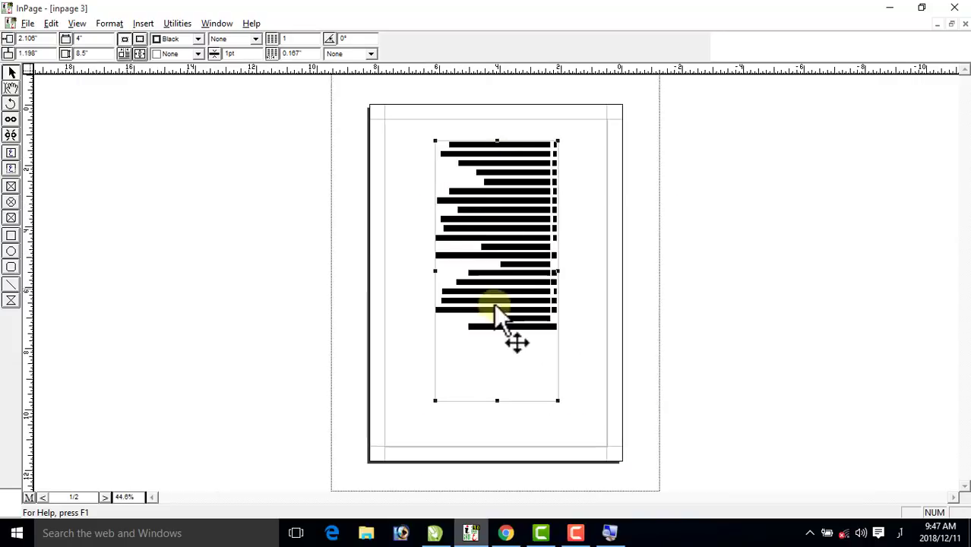
right_click(498, 205)
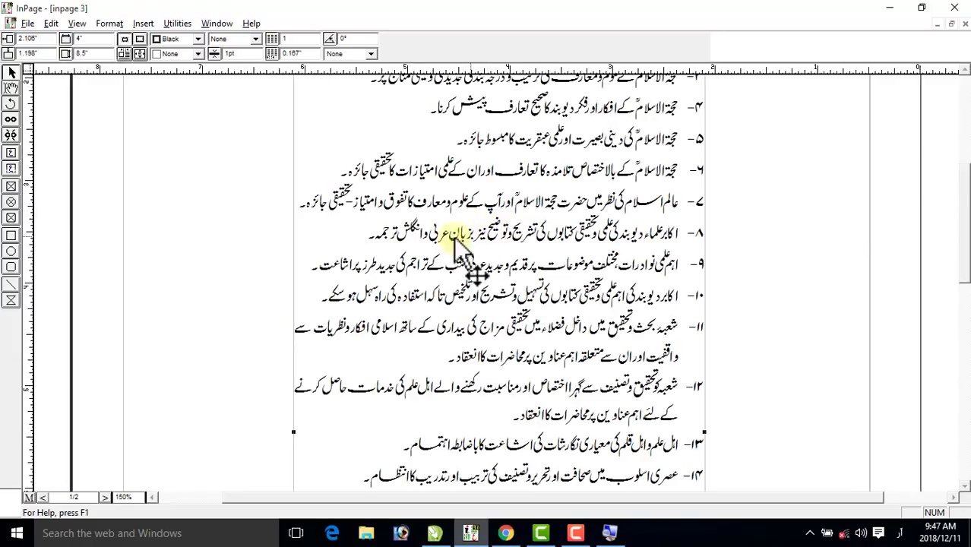
right_click(473, 180)
right_click(481, 146)
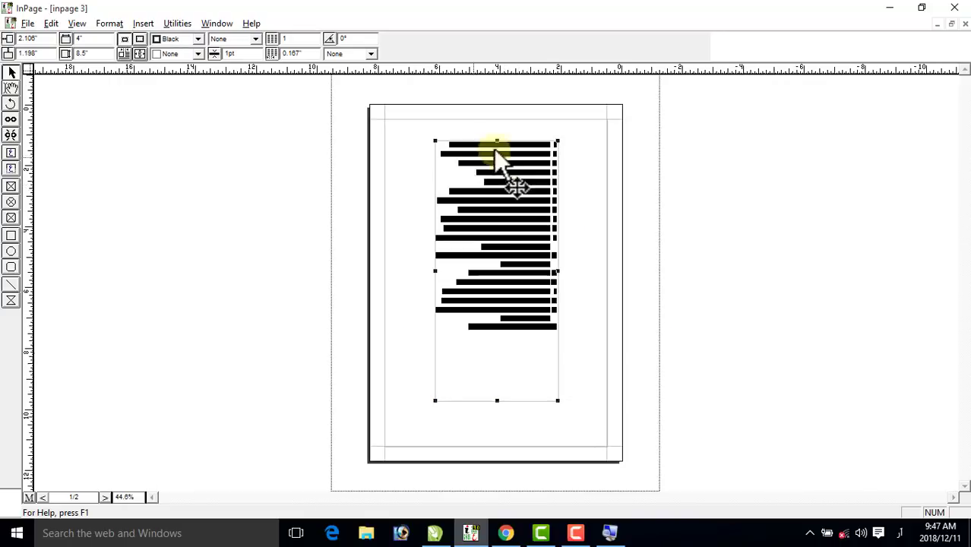
right_click(512, 186)
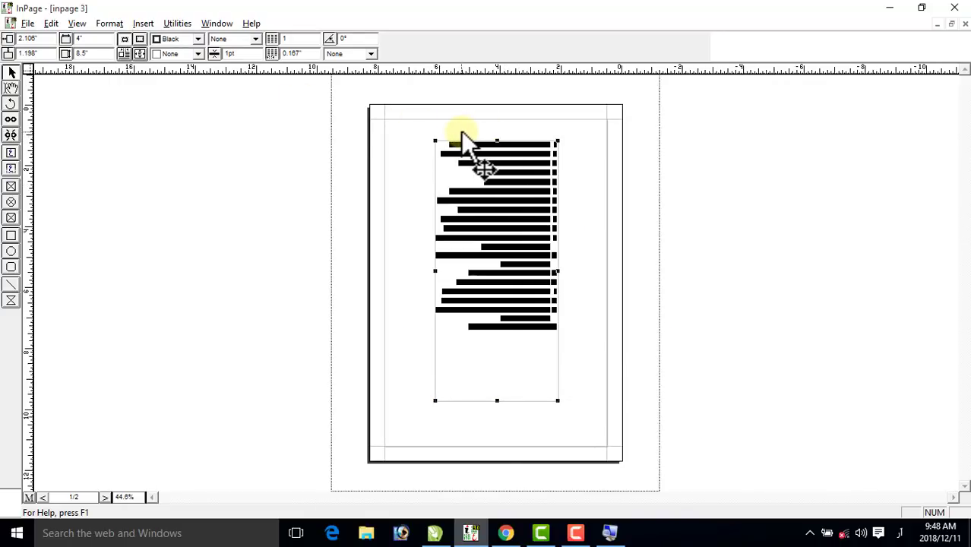
Save only page 1 as the PDF "inpage 3.pdf" with all text exported as curves and shown in its folder
click(25, 24)
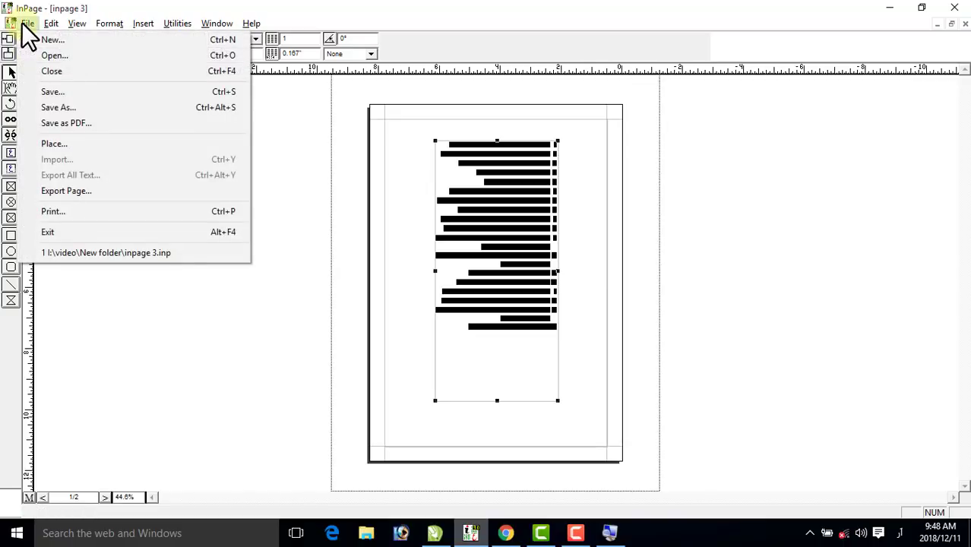
click(66, 123)
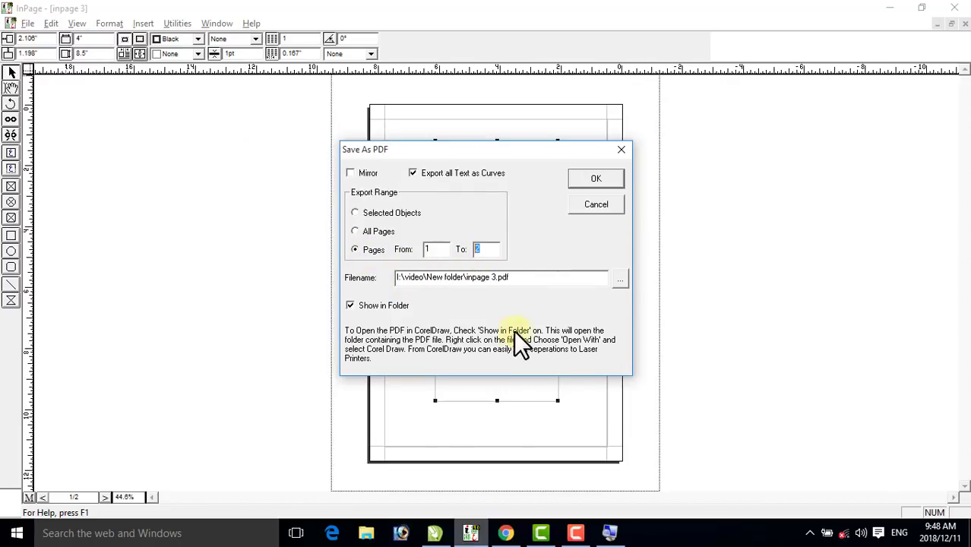
text(1)
click(600, 179)
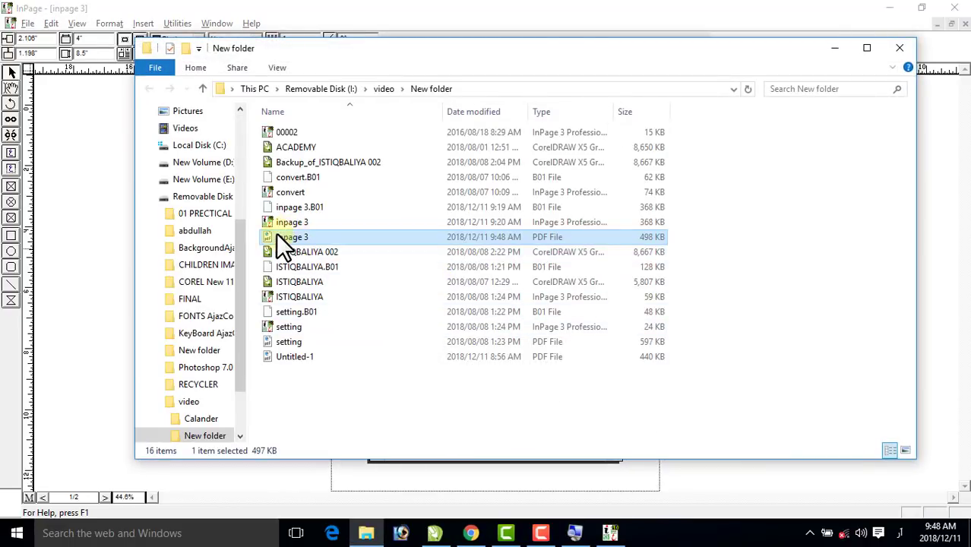
Import the "inpage 3" PDF into the CorelDRAW brochure as text and position the list on the center panel below the headings
drag(272, 237, 490, 335)
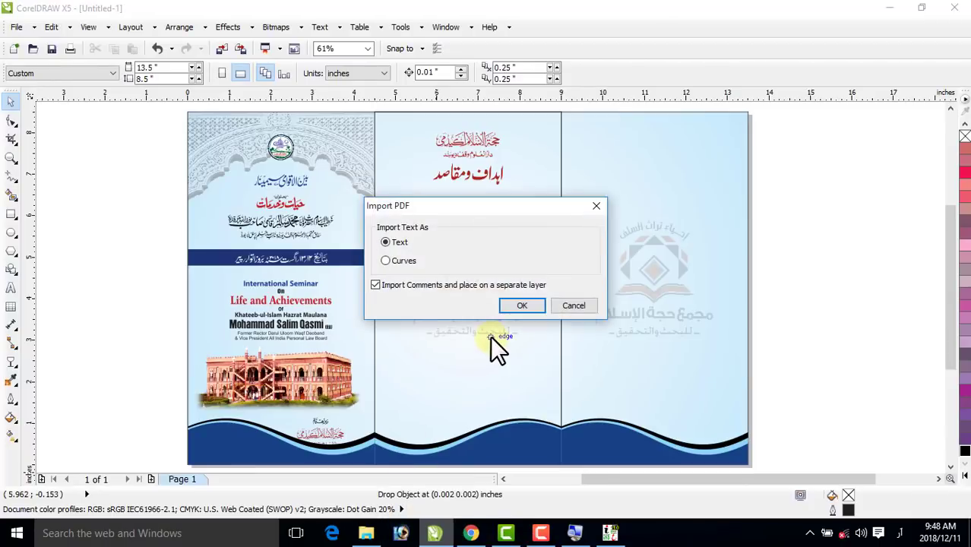
click(516, 305)
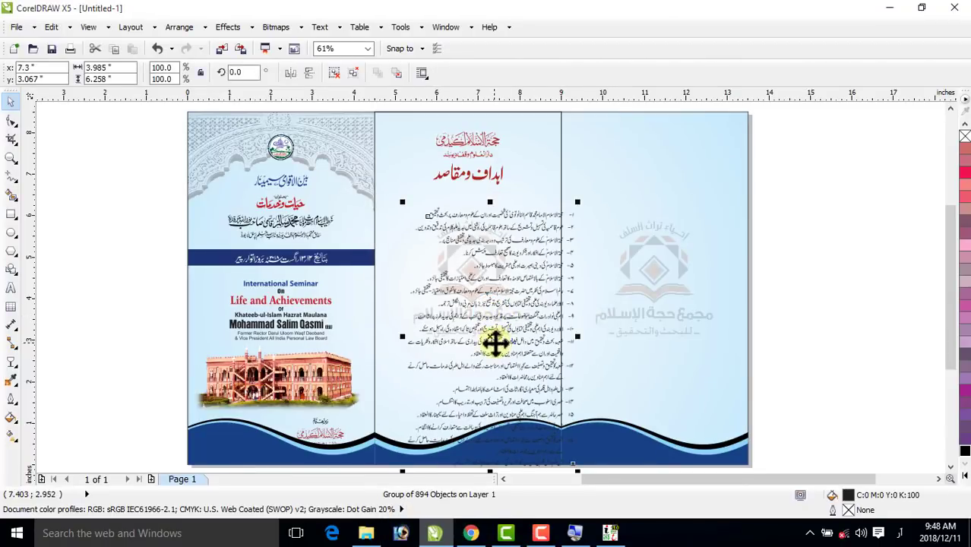
drag(492, 338, 469, 309)
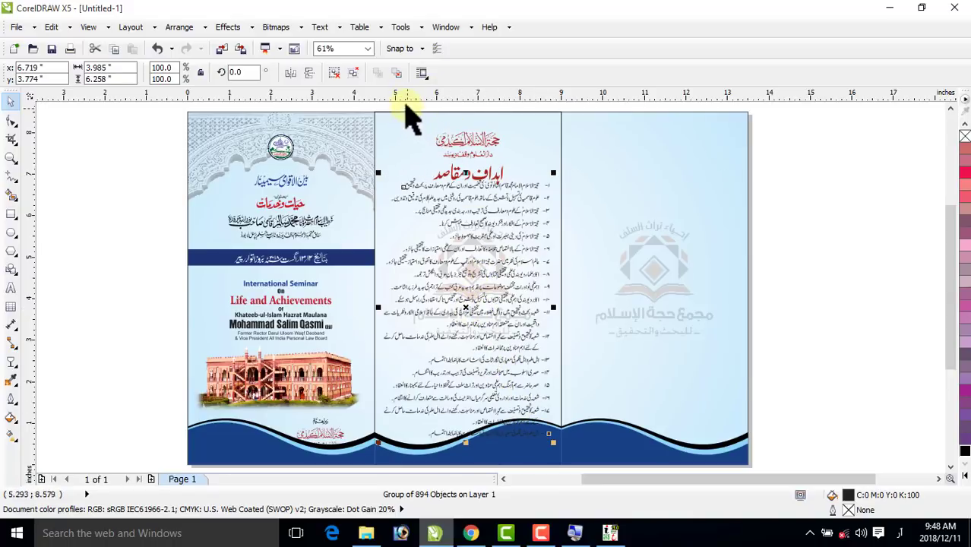
Move the two red headings slightly upward on the center panel, clear of the numbered list
drag(405, 103, 521, 195)
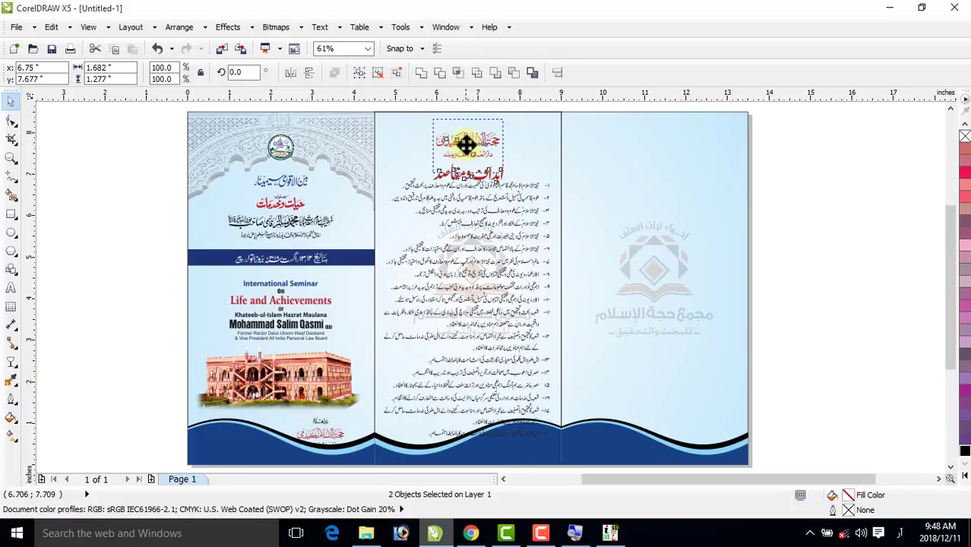
drag(467, 156, 466, 143)
click(462, 221)
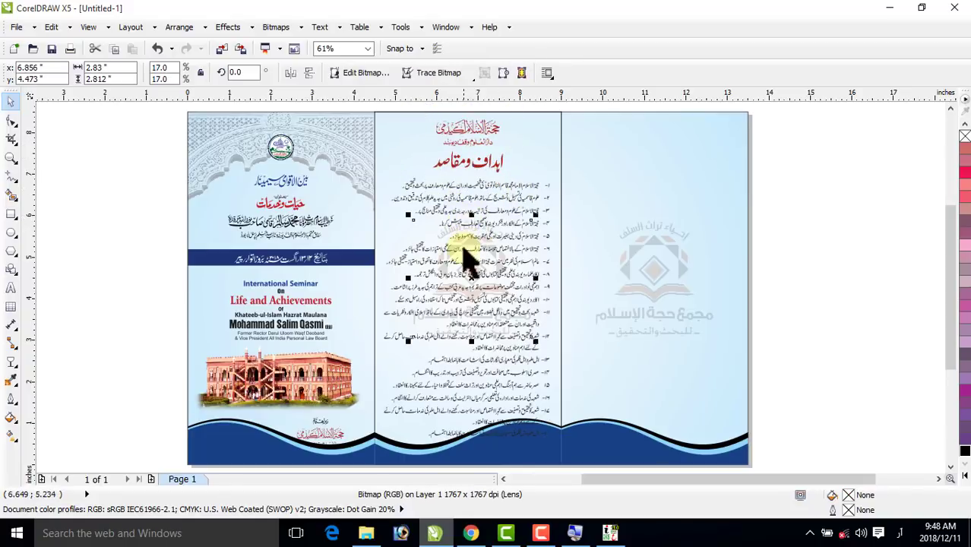
Delete the imported numbered list from the center panel and switch back to the InPage document
click(524, 199)
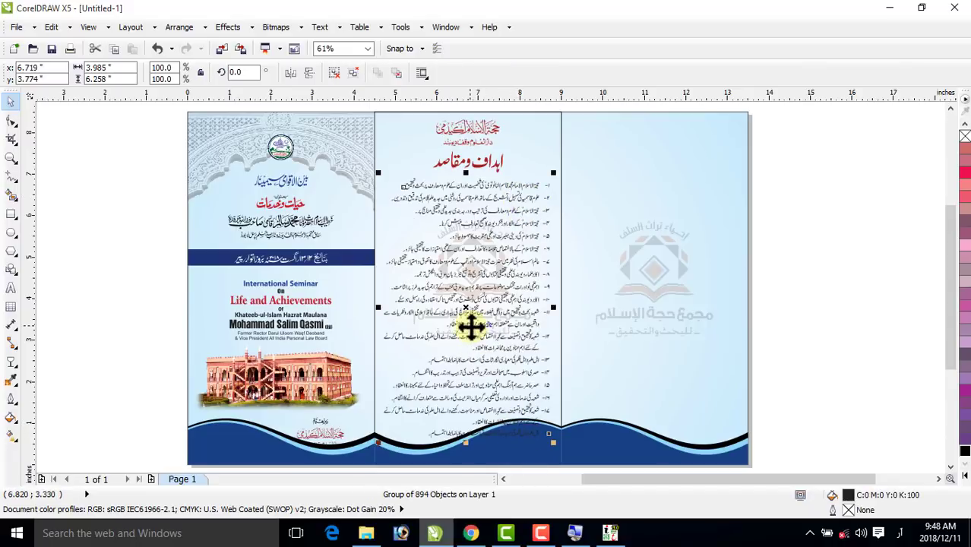
key(Delete)
click(610, 532)
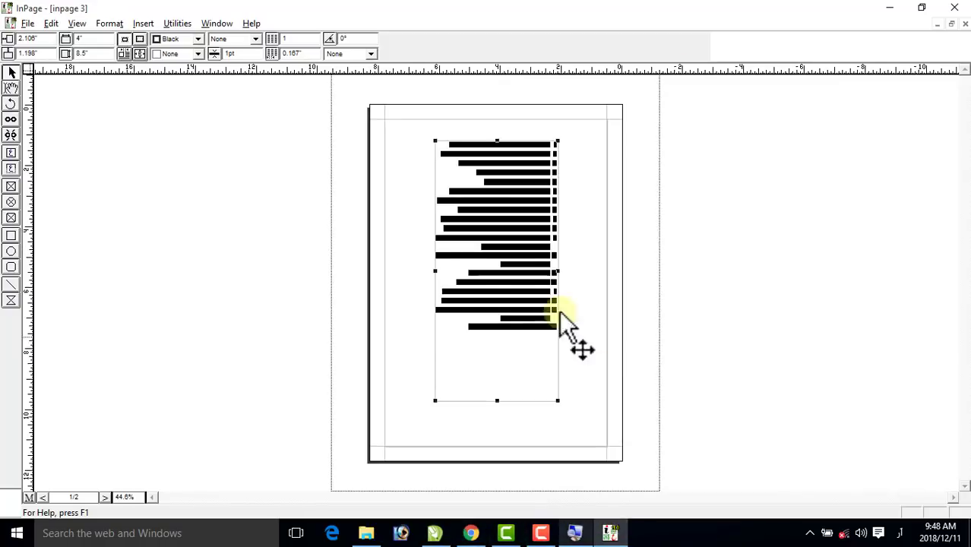
Set the line spacing of the whole numbered Urdu list on page 1 to 20 pt
click(14, 89)
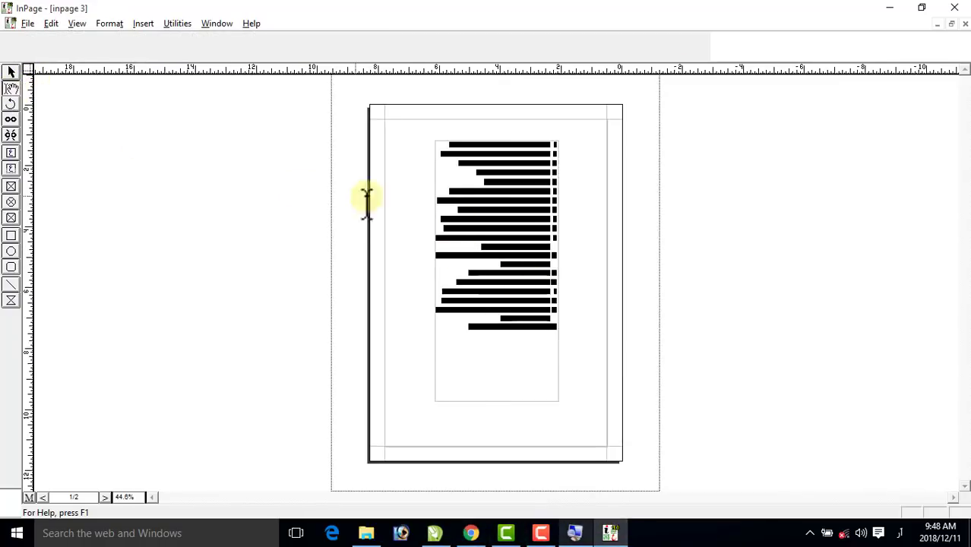
ctrl+click(415, 160)
click(559, 212)
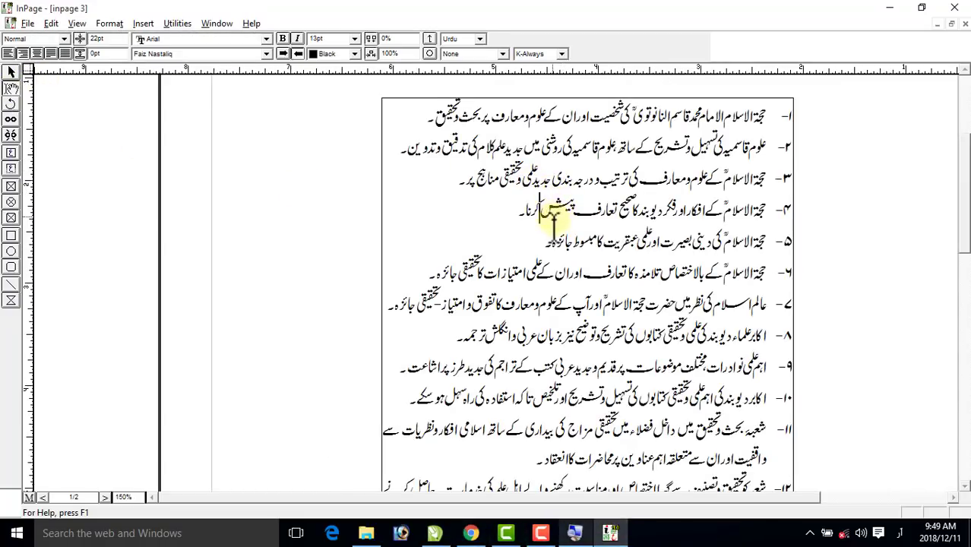
key(ctrl+a)
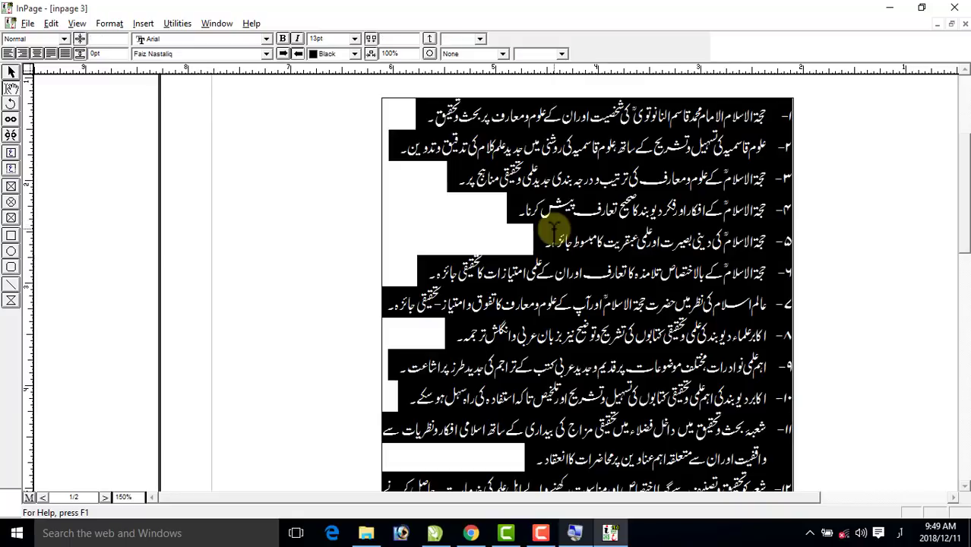
click(493, 183)
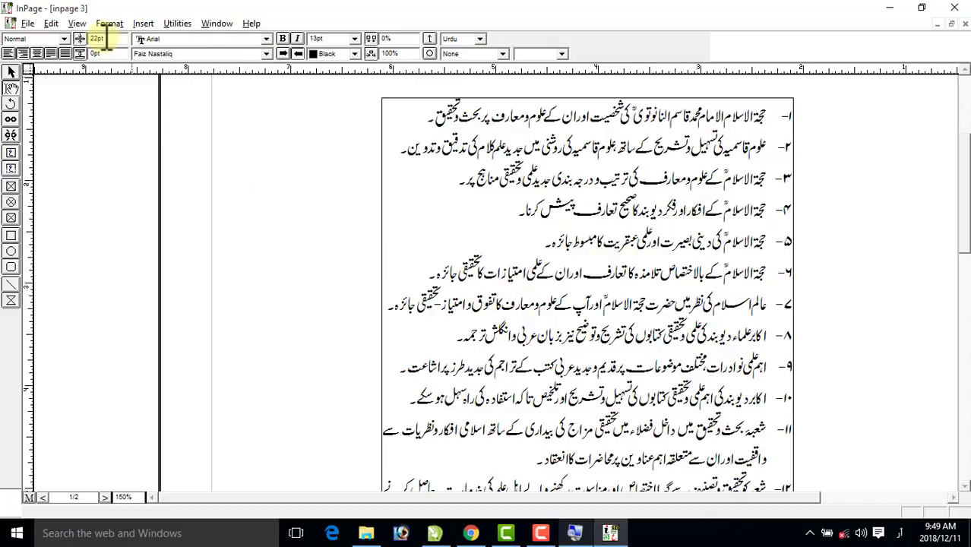
key(ctrl+a)
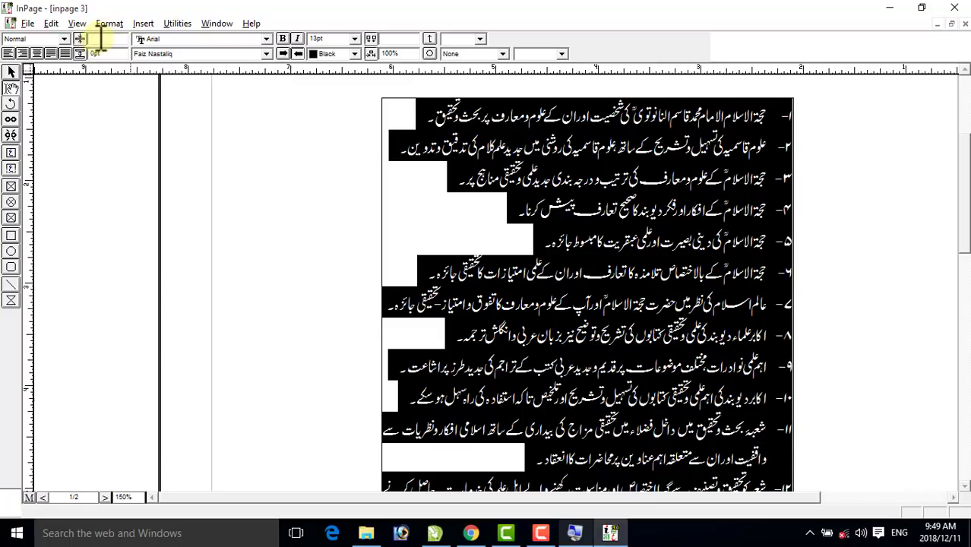
key(Return)
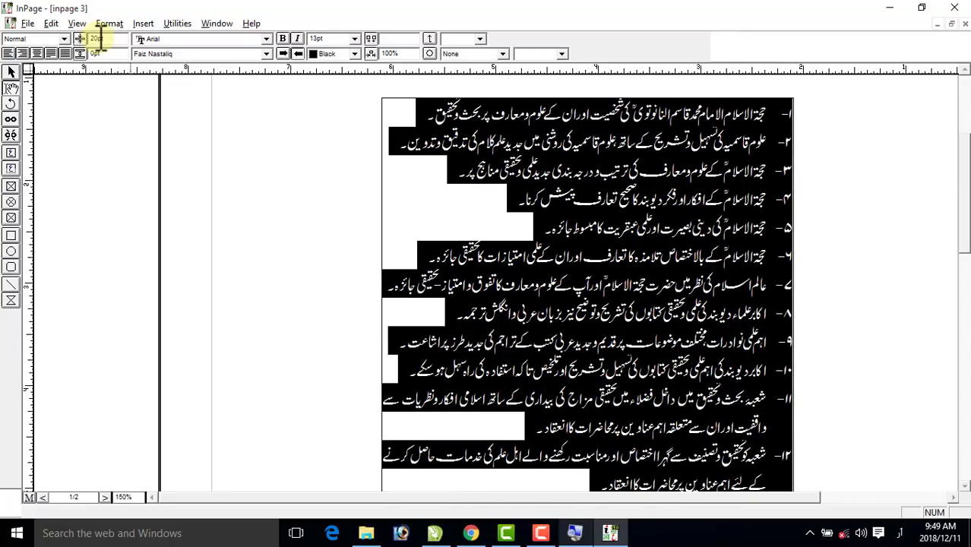
click(575, 374)
key(F5)
key(F8)
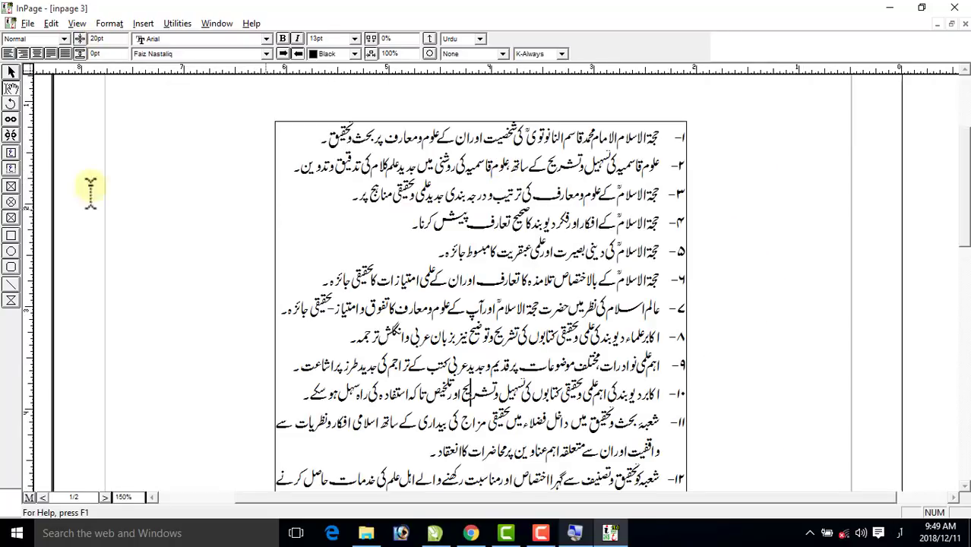
Save page 1 only as "inpage 3.pdf" with all text exported as curves and shown in its folder
click(27, 21)
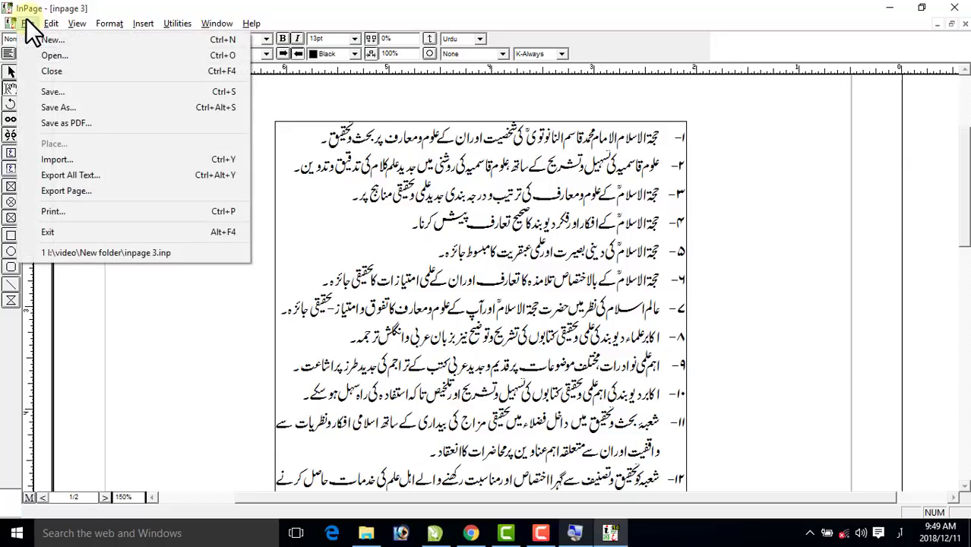
click(76, 125)
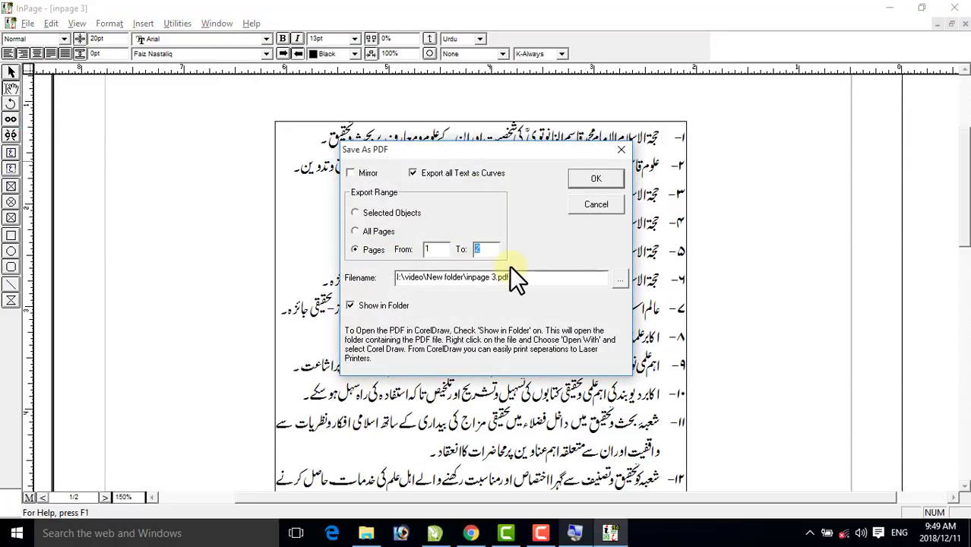
text(1)
click(590, 180)
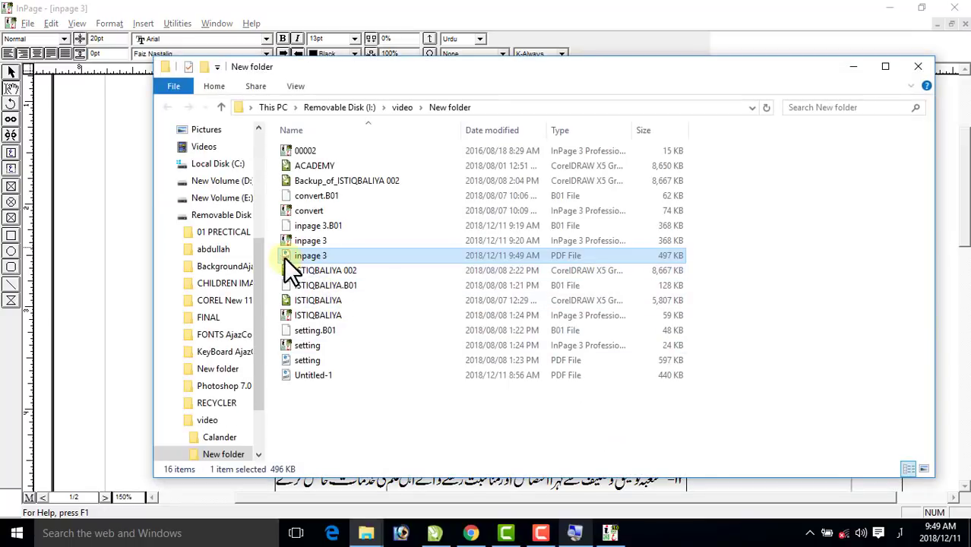
Switch to CorelDRAW, bring in the new "inpage 3" PDF and place its list on the center panel below the headings
click(435, 533)
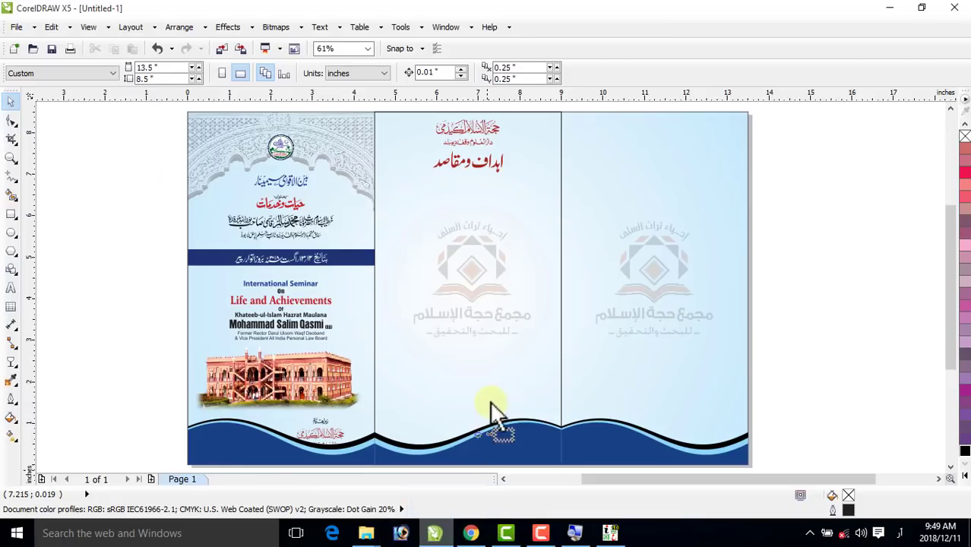
drag(492, 410, 500, 372)
click(525, 303)
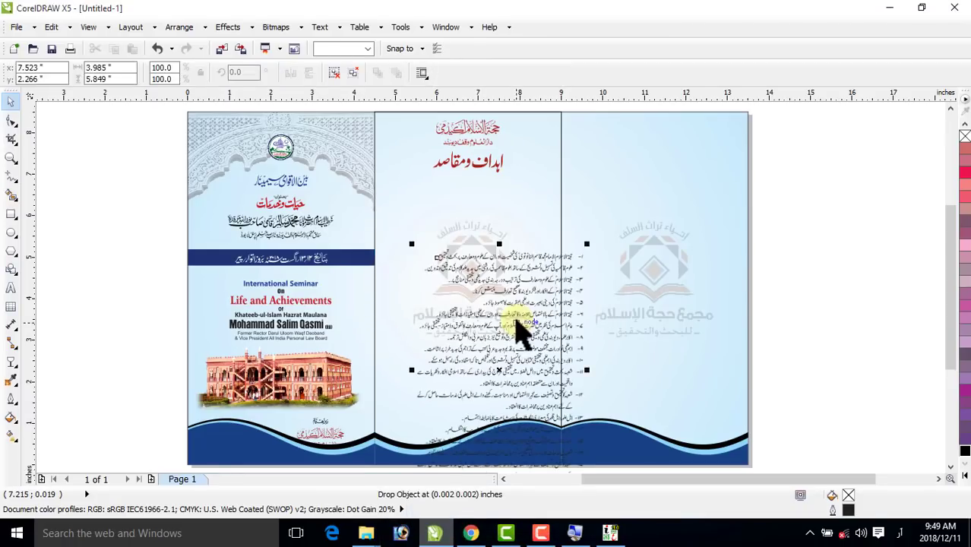
drag(498, 373, 469, 297)
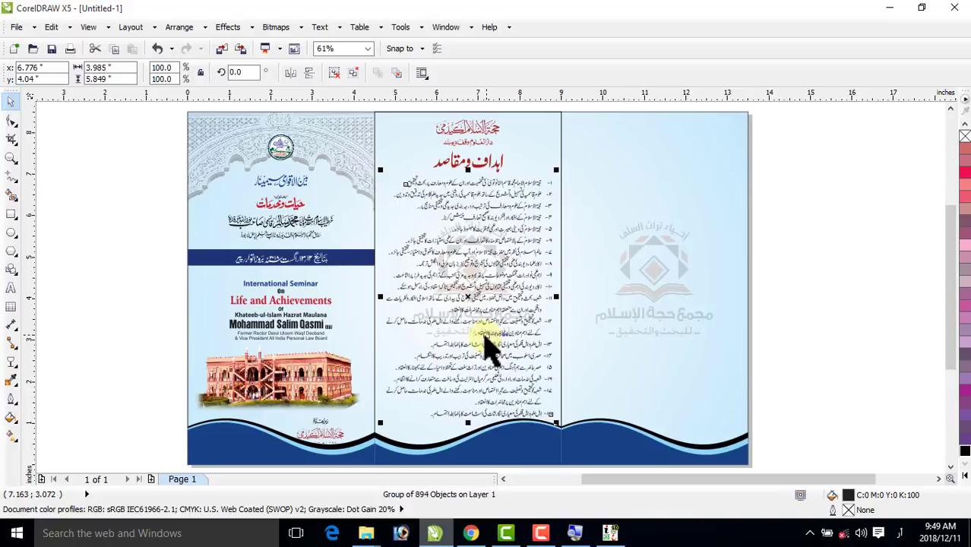
Nudge the numbered list upward on the center panel to a vertical position of 4.125 inches, clear of the wave
key(Up)
key(Up)
key(Up)
key(Up)
key(Up)
key(Up)
key(Up)
key(Up)
key(Up)
key(Up)
key(Up)
key(Up)
key(Up)
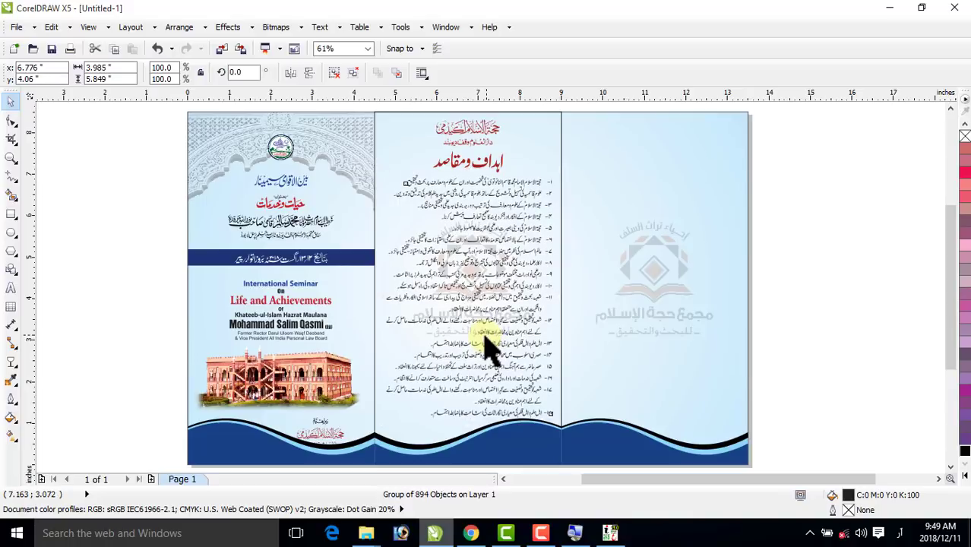
key(Up)
key(Up)
key(Up)
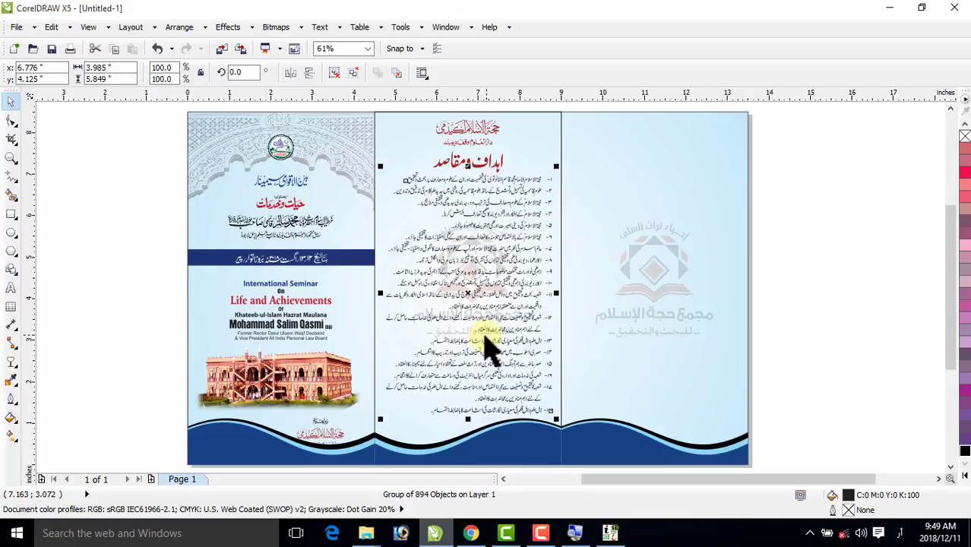
Move the upper two-line red academy title slightly upward on the center panel, leaving the heading below it in place
click(11, 158)
drag(324, 108, 592, 207)
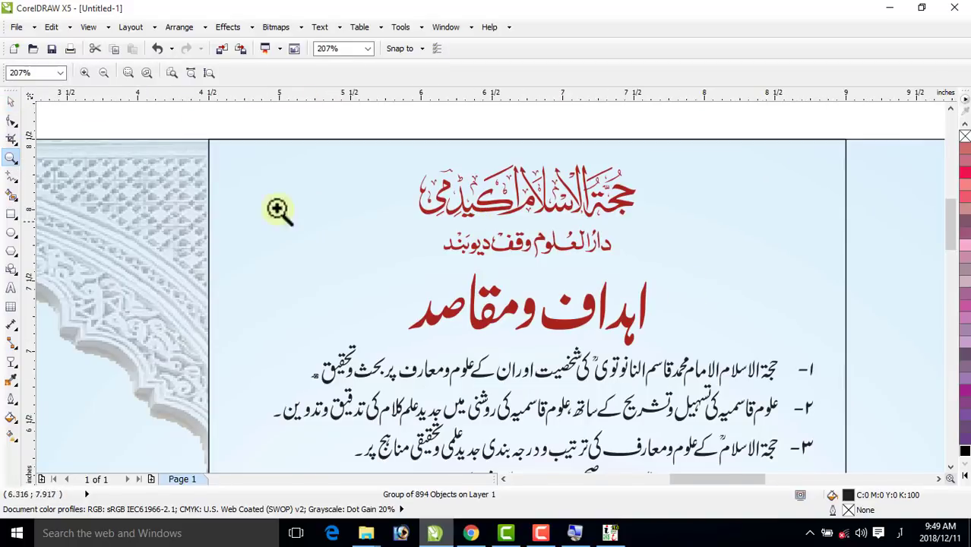
click(10, 101)
click(541, 216)
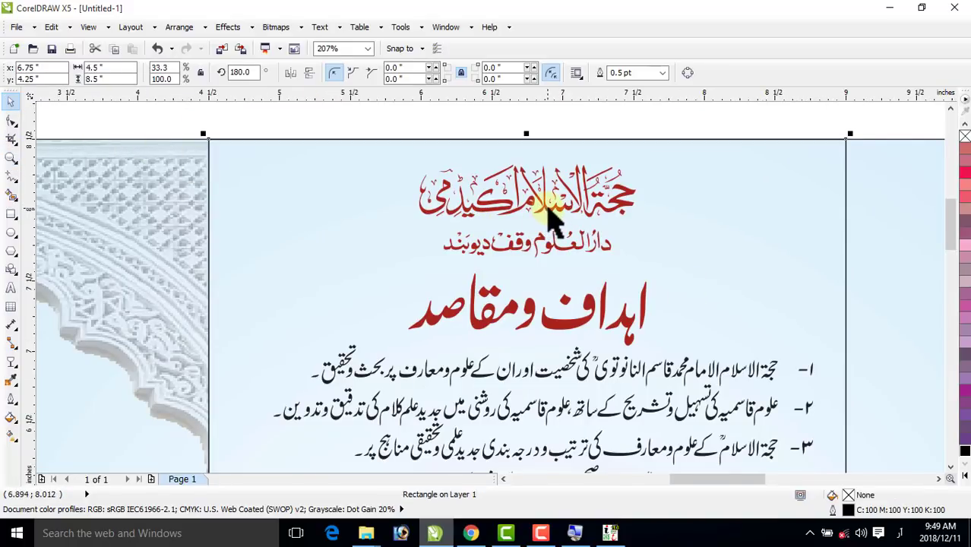
drag(357, 130, 741, 387)
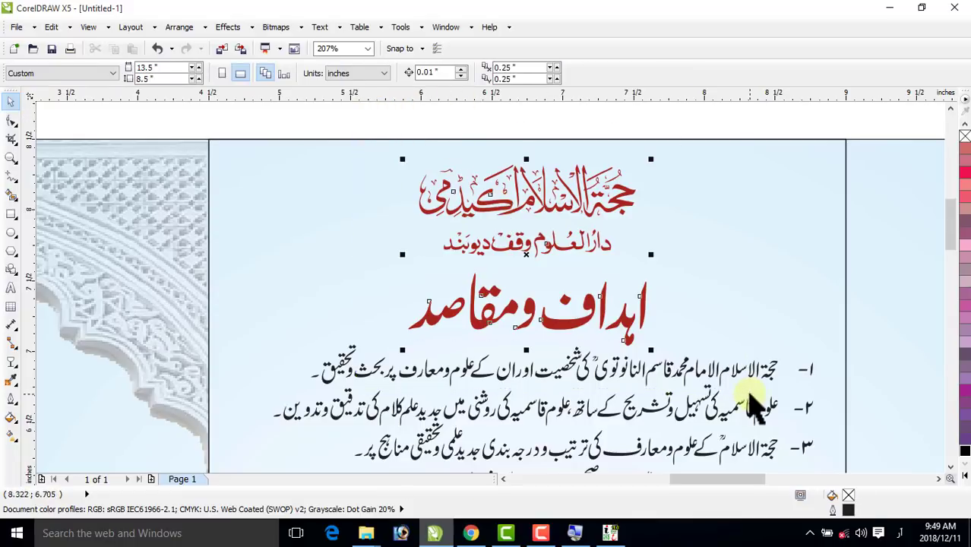
click(380, 71)
click(334, 111)
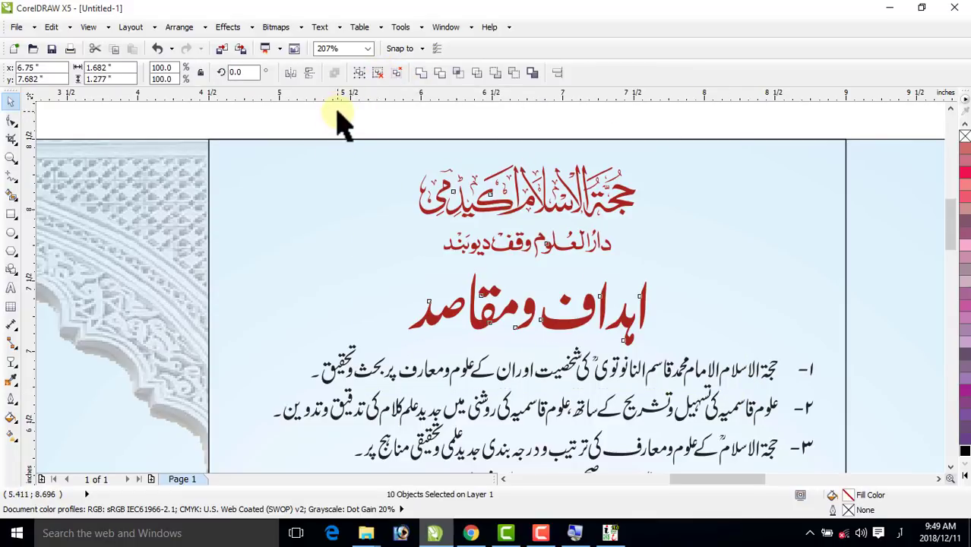
click(475, 323)
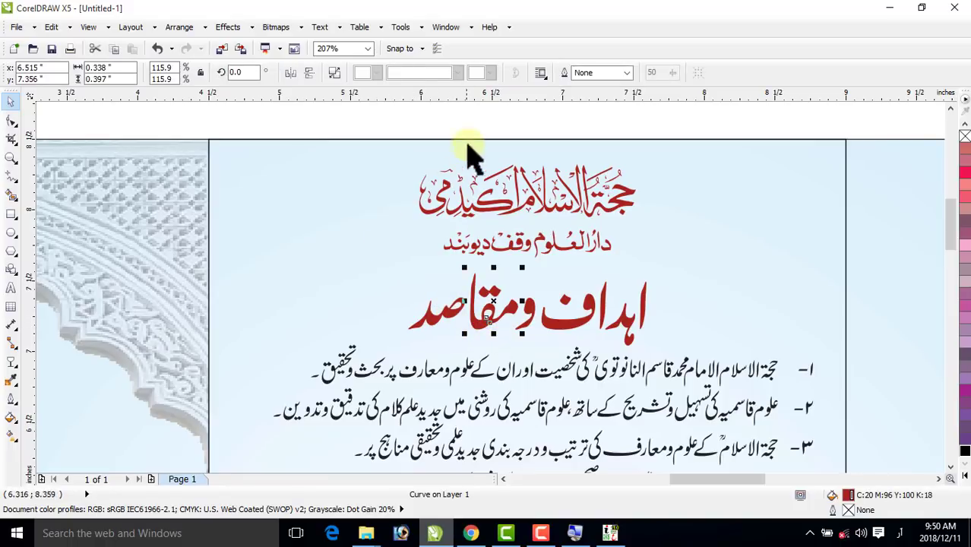
mouse_move(376, 121)
mouse_down()
mouse_move(373, 114)
mouse_move(661, 281)
mouse_up()
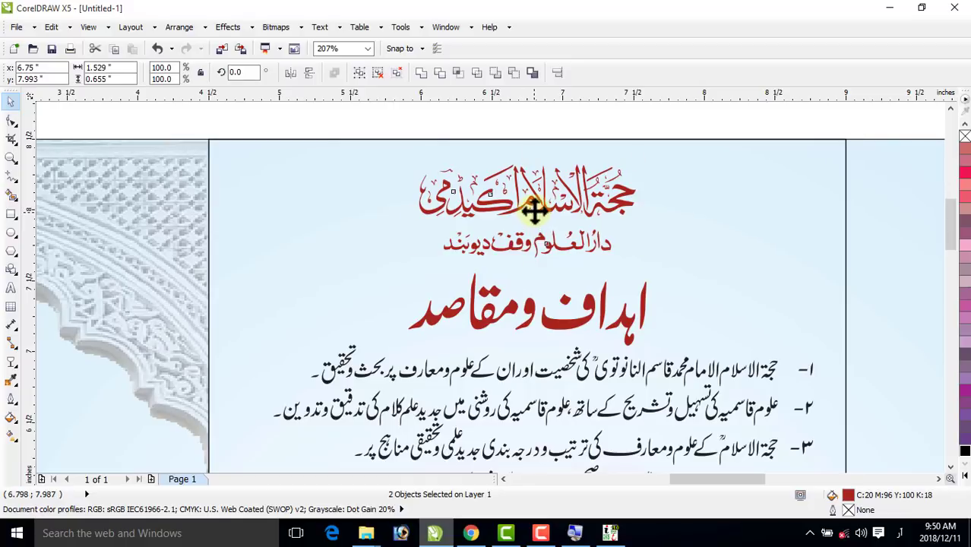
drag(534, 211, 527, 204)
click(341, 129)
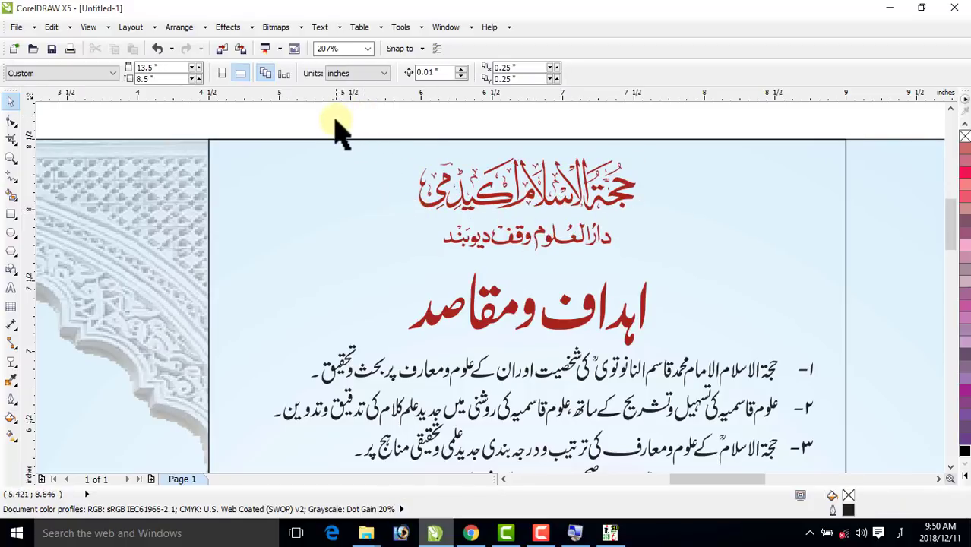
Lock the center panel's outline rectangle and move the large red heading slightly upward, away from the numbered list
click(329, 203)
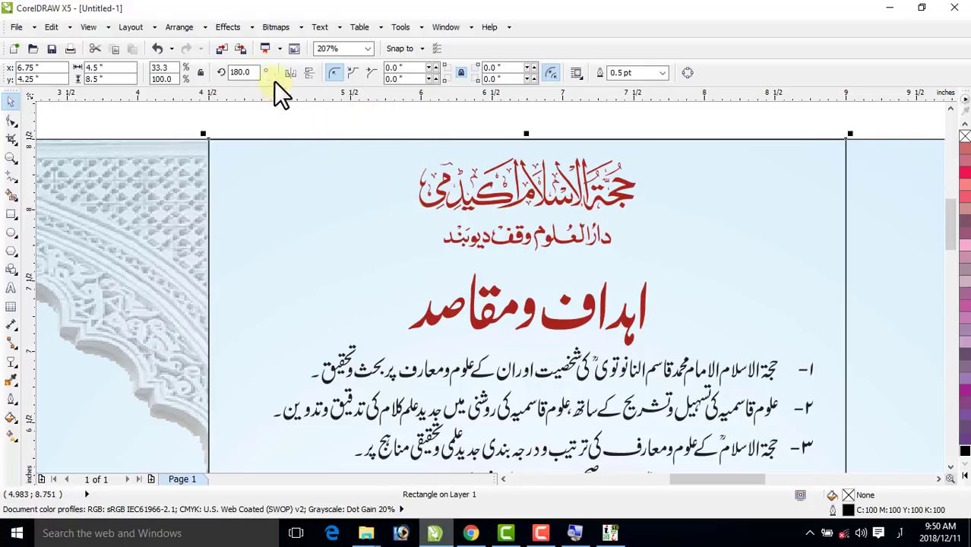
click(190, 29)
click(222, 213)
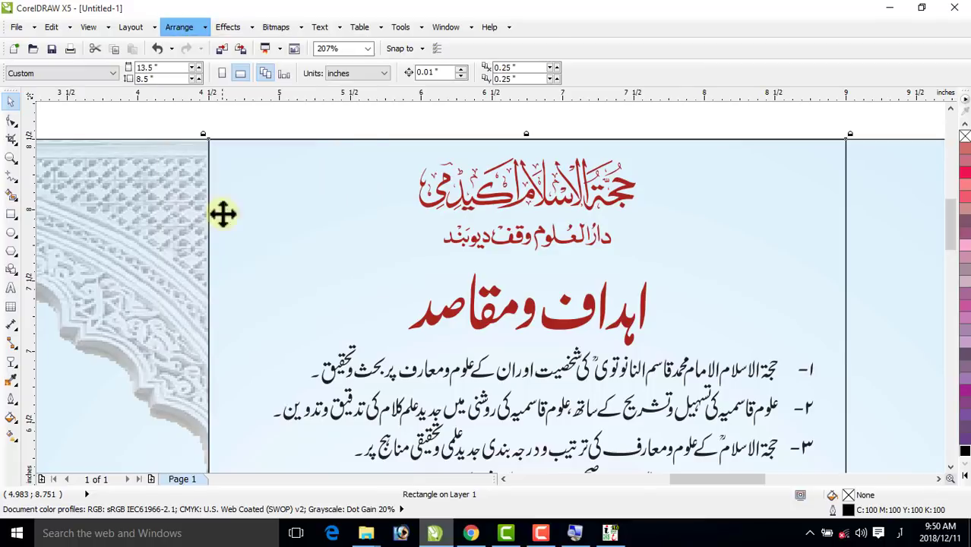
drag(344, 271, 684, 355)
drag(538, 327, 526, 315)
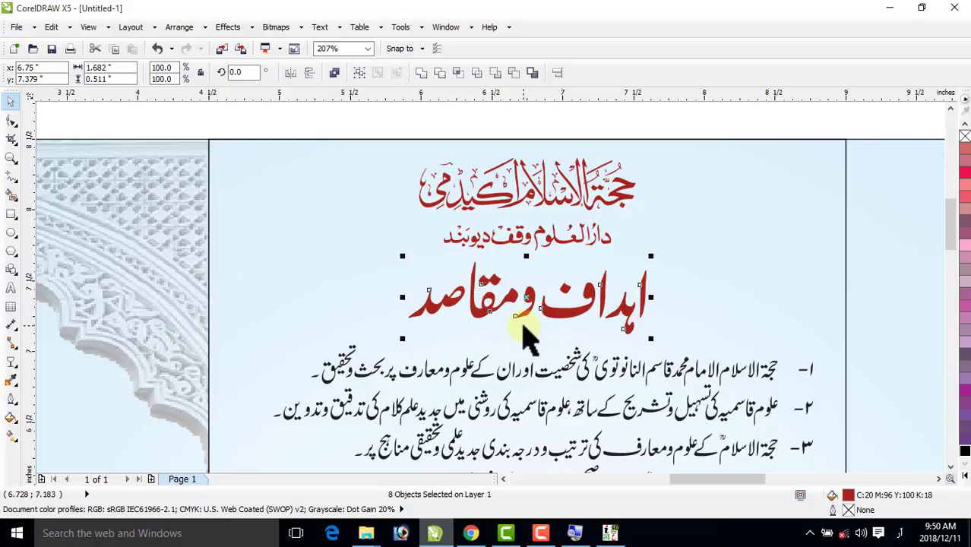
key(shift+F4)
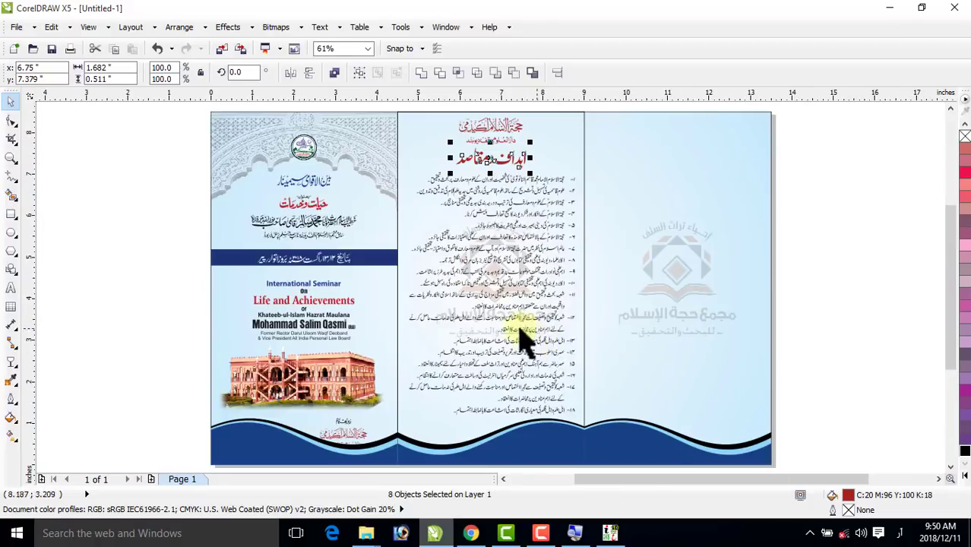
Unlock the center panel's black outline rectangle and delete it
click(408, 139)
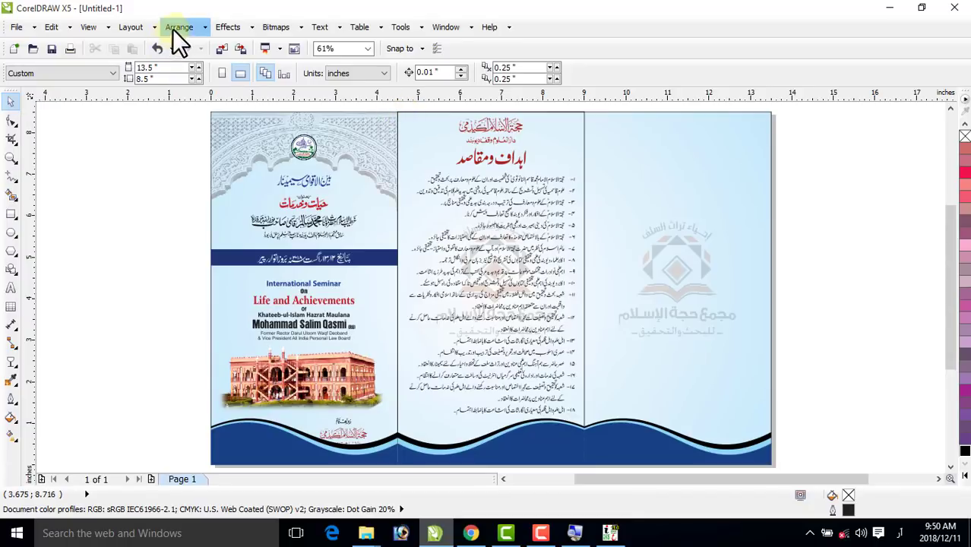
click(190, 27)
click(220, 242)
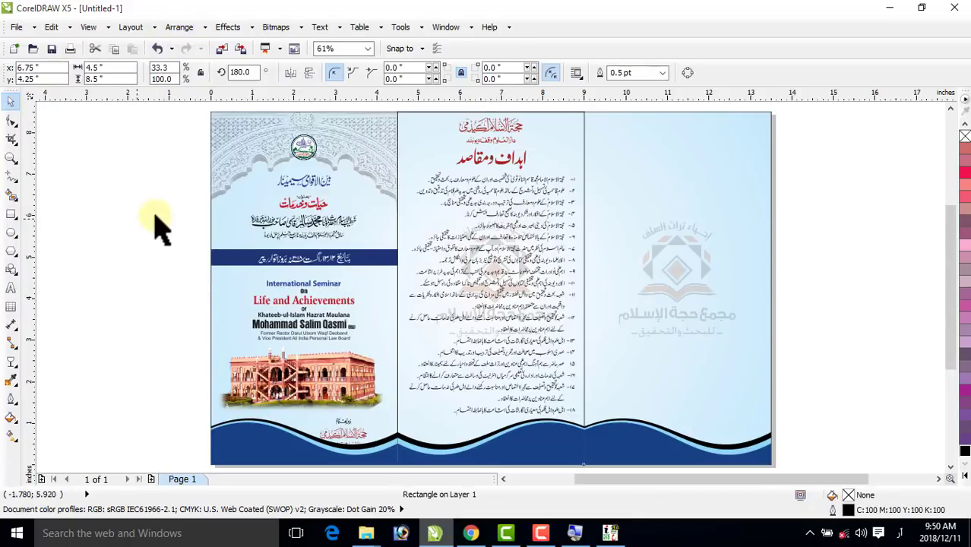
click(155, 216)
drag(418, 144, 759, 174)
key(Delete)
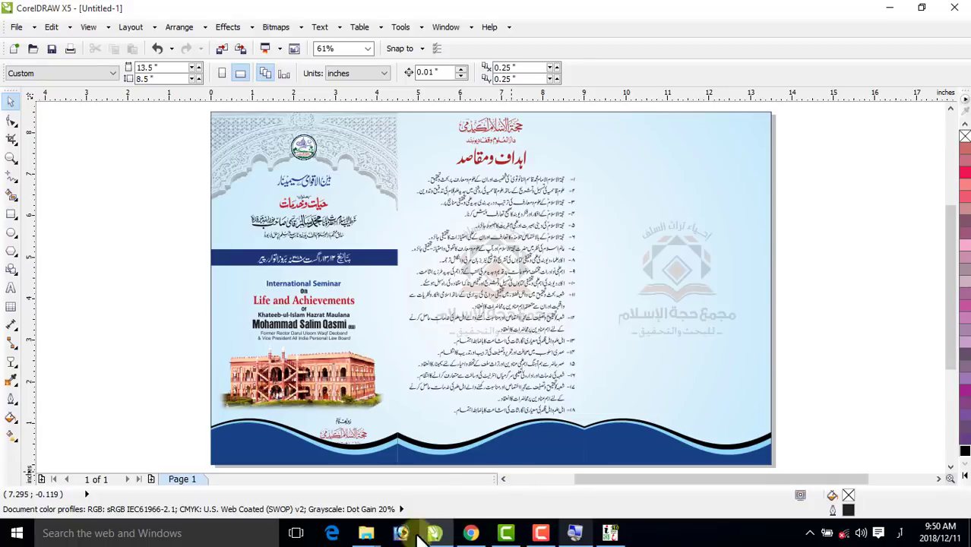
Switch to the InPage document, go to page 2 and examine the introductory heading and its body text up close
click(609, 536)
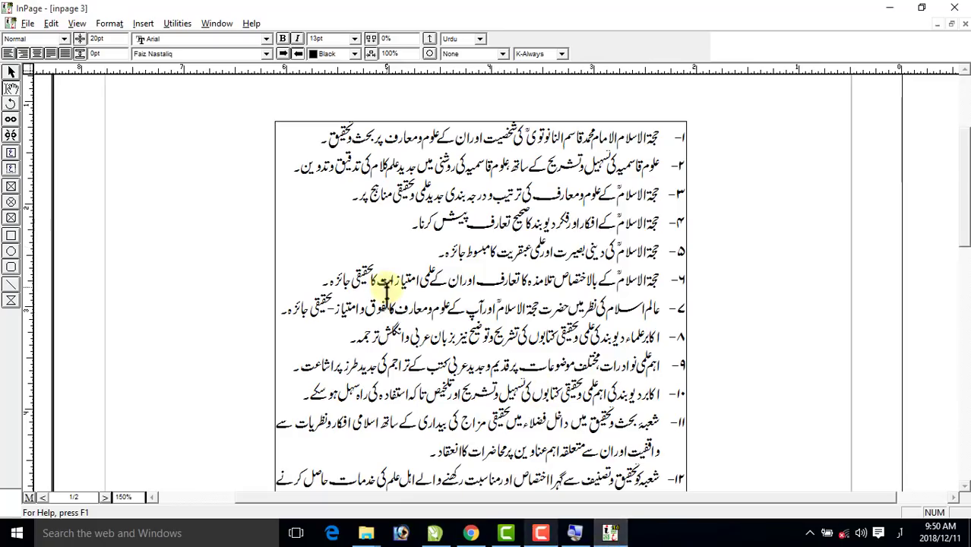
key(ctrl+0)
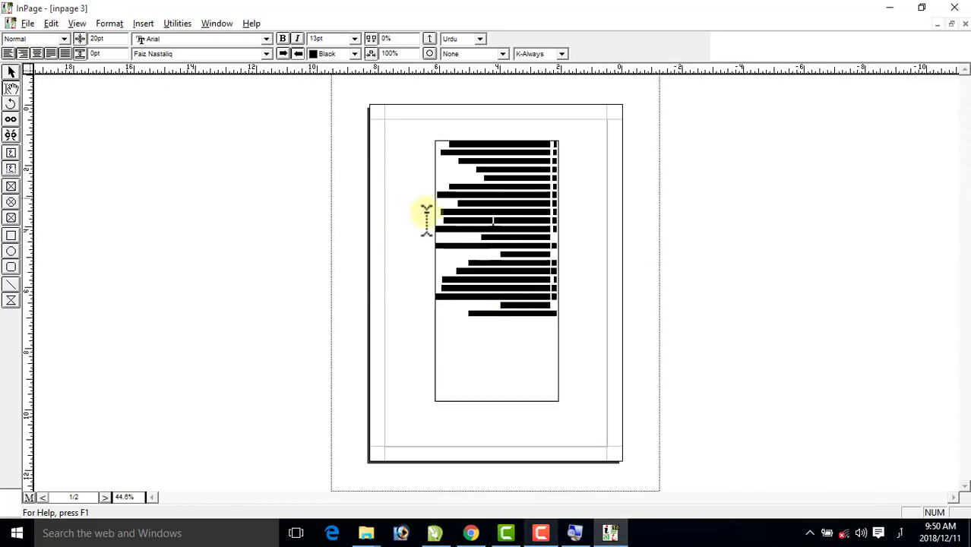
click(42, 497)
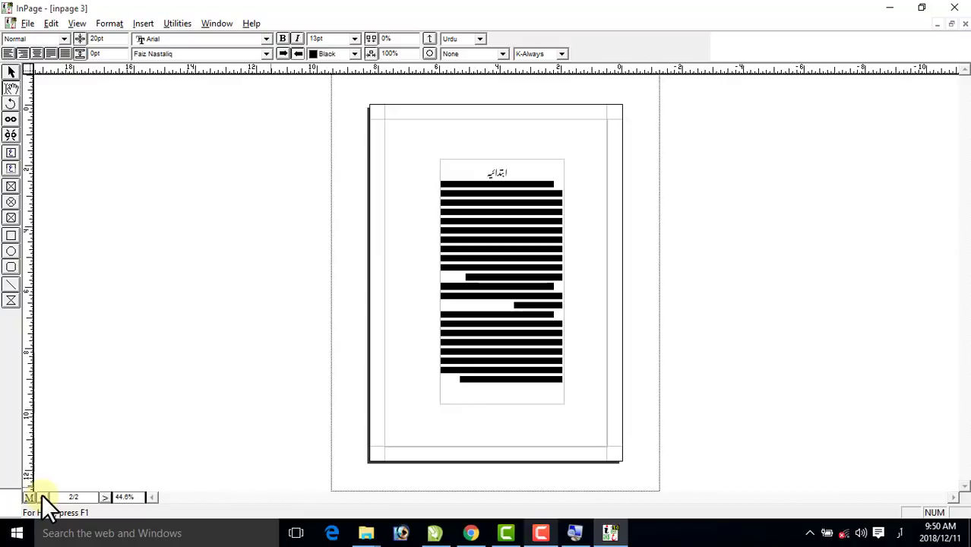
right_click(493, 173)
click(538, 182)
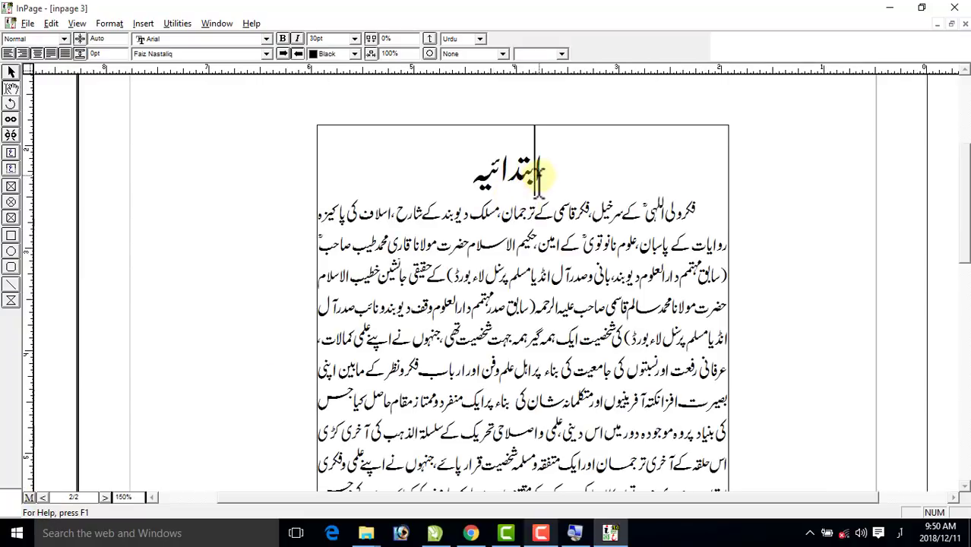
right_click(529, 188)
right_click(507, 243)
click(525, 268)
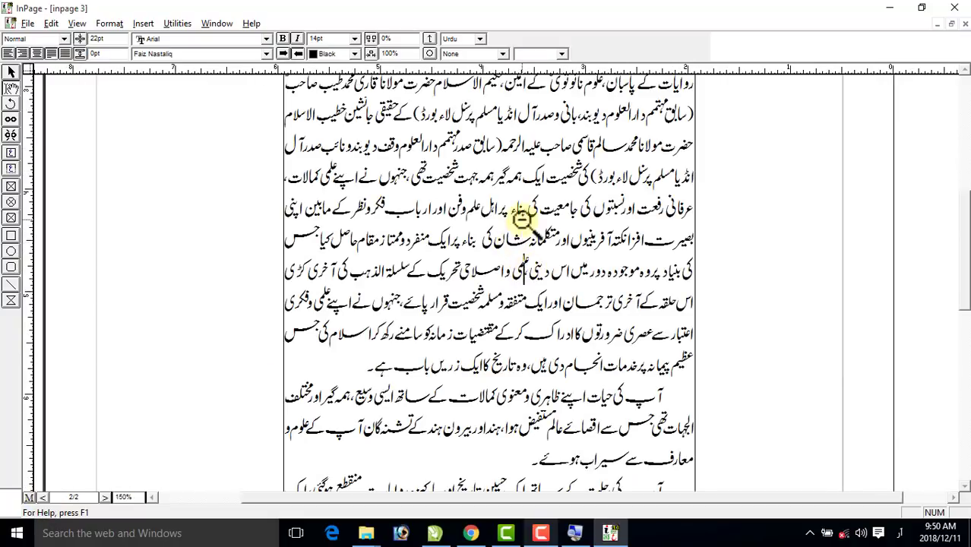
right_click(521, 217)
right_click(519, 193)
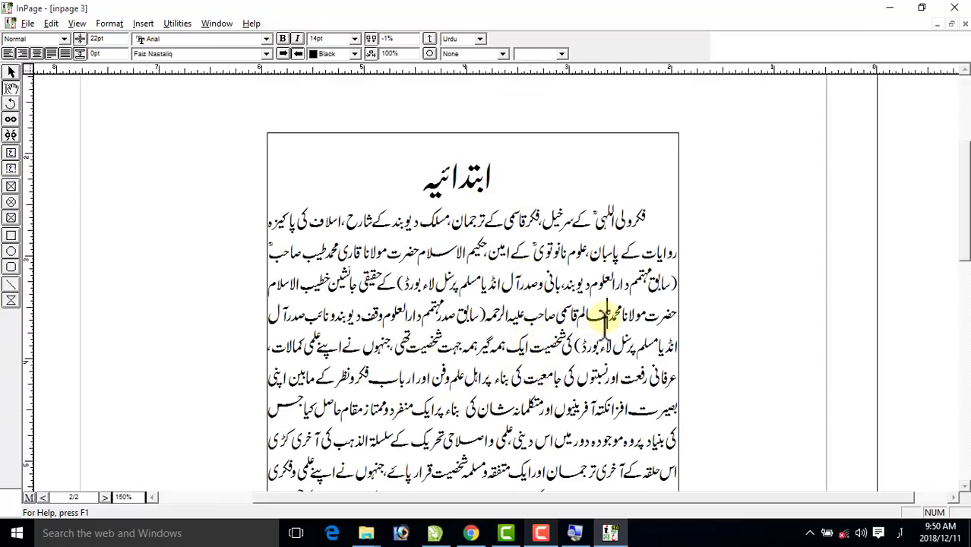
Try the K-None and K-Always kashida settings on the two letters after the first name in the body text's fourth line
mouse_move(606, 314)
mouse_down()
mouse_move(584, 340)
mouse_move(604, 331)
mouse_up()
click(597, 329)
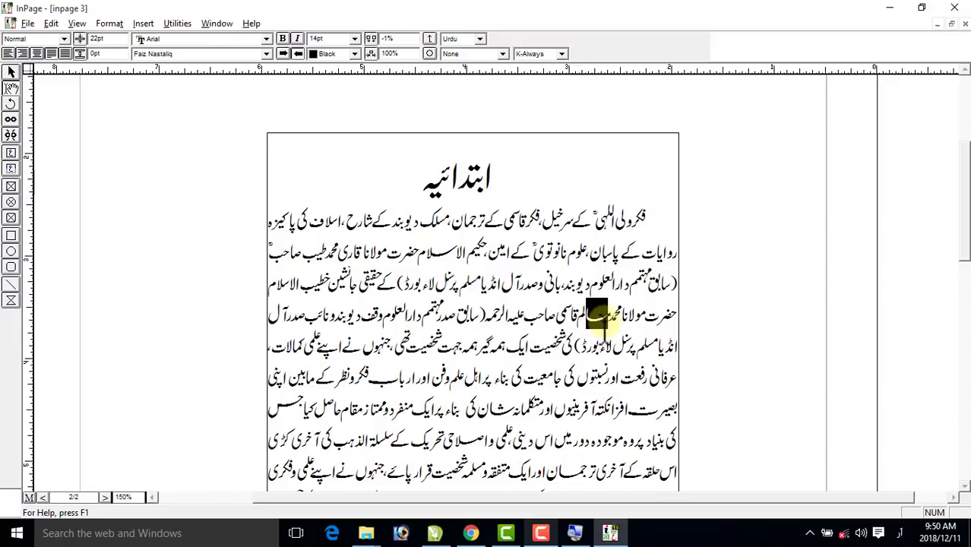
click(553, 54)
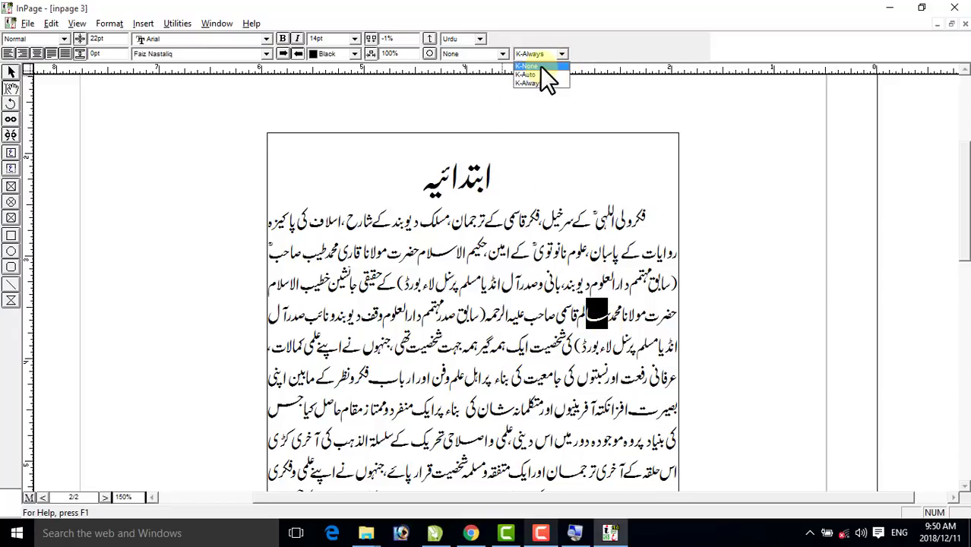
click(539, 66)
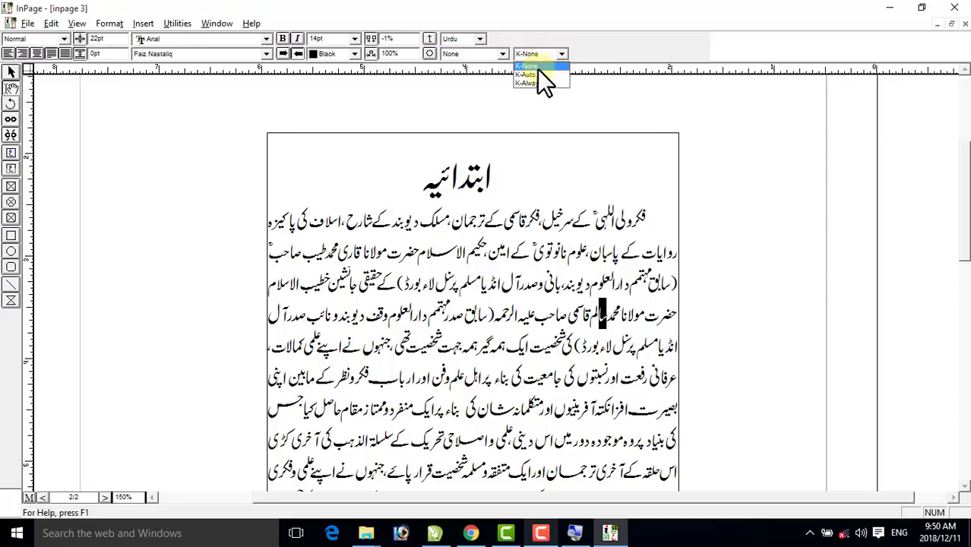
click(532, 82)
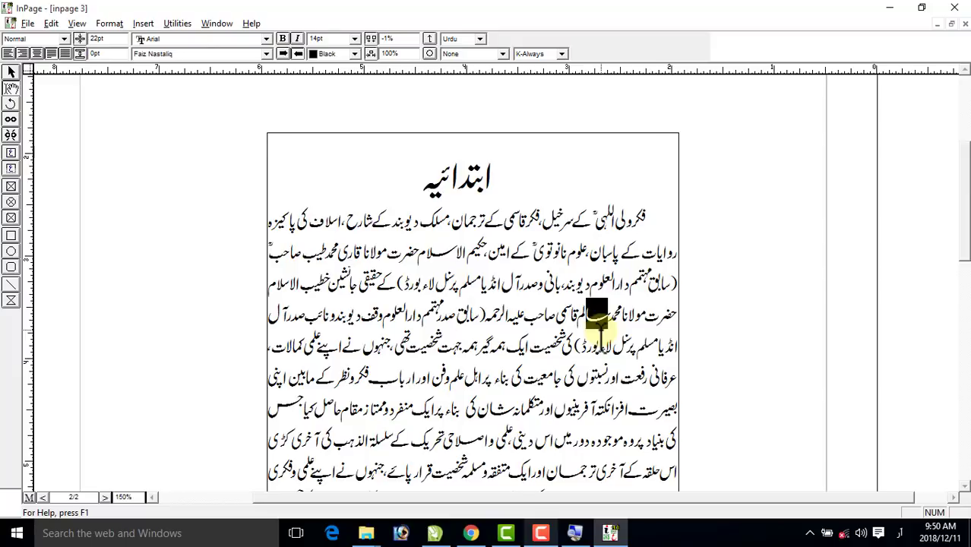
key(ctrl+z)
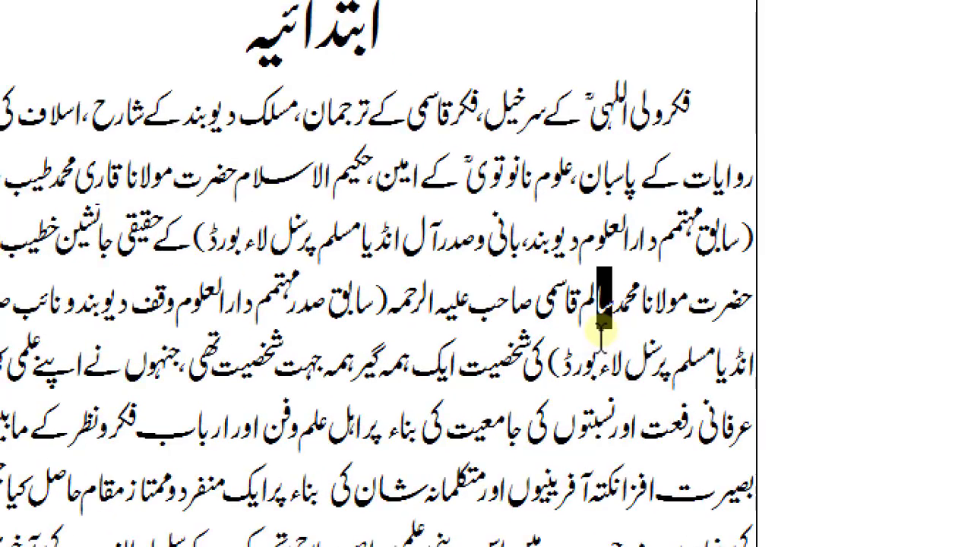
key(ctrl+y)
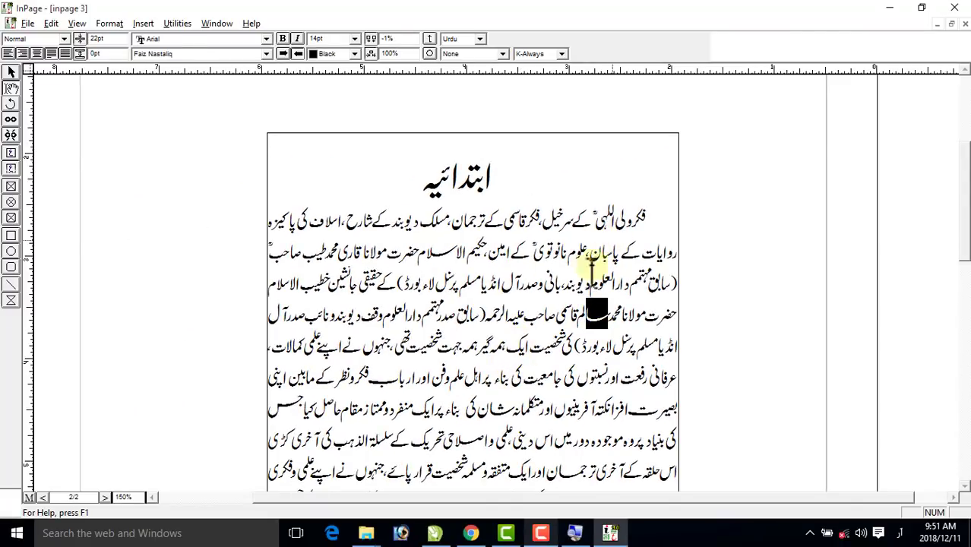
Try the K-Always kashida setting on the opening lines of the introductory body text
click(530, 253)
drag(643, 215, 476, 380)
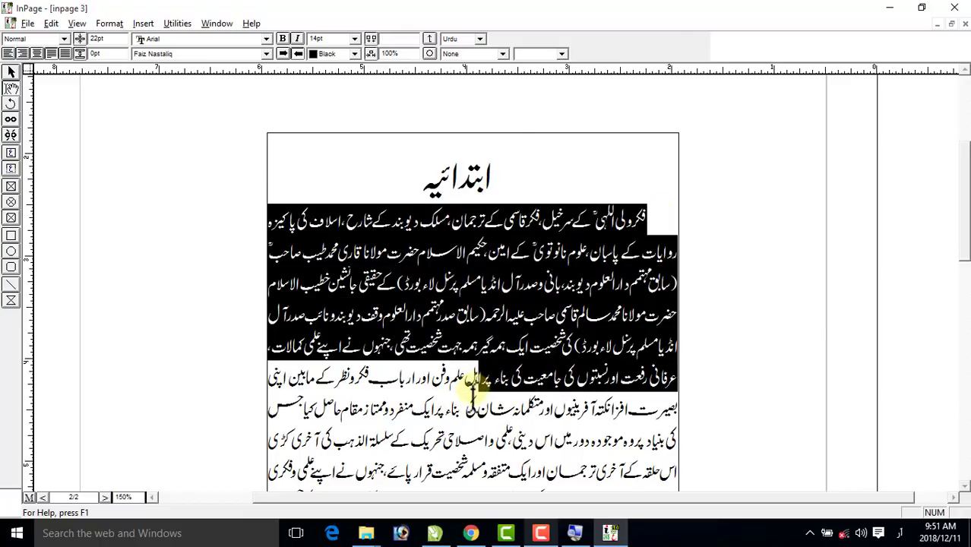
click(541, 52)
click(534, 82)
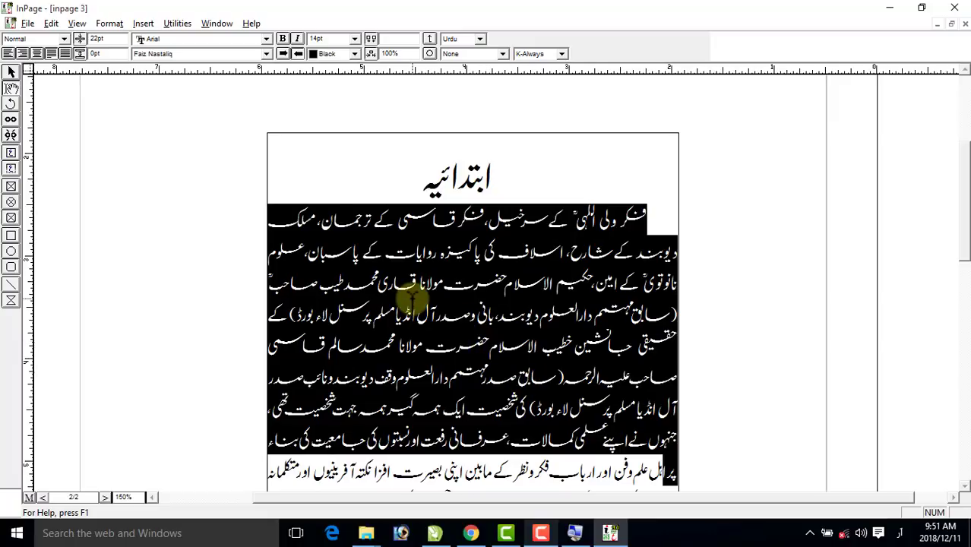
key(ctrl+z)
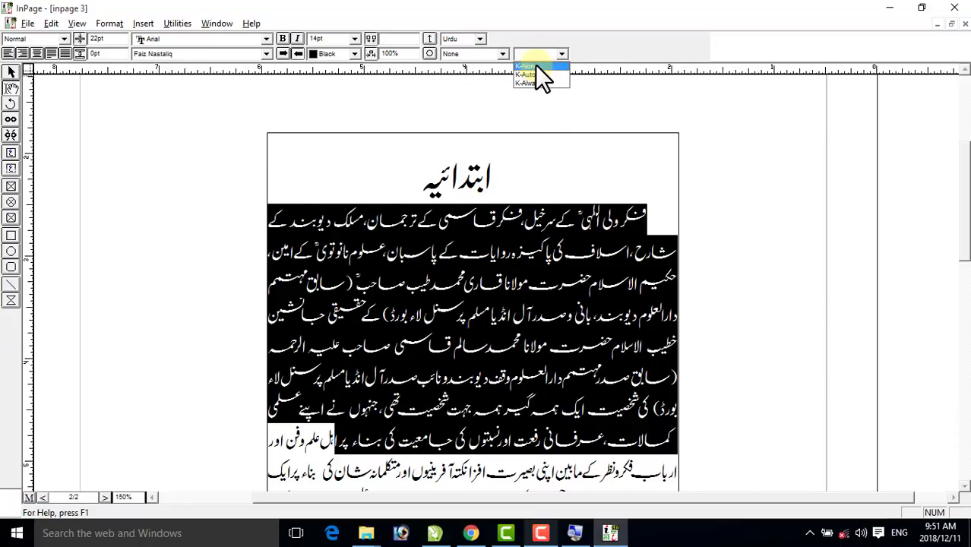
click(936, 42)
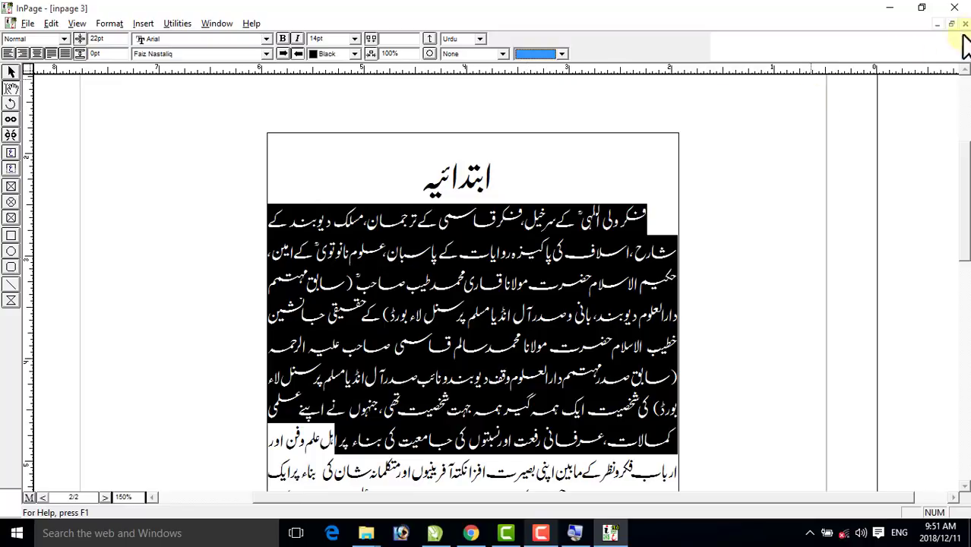
Close the InPage document without saving and reopen inpage 3.inp from the recent files
click(965, 24)
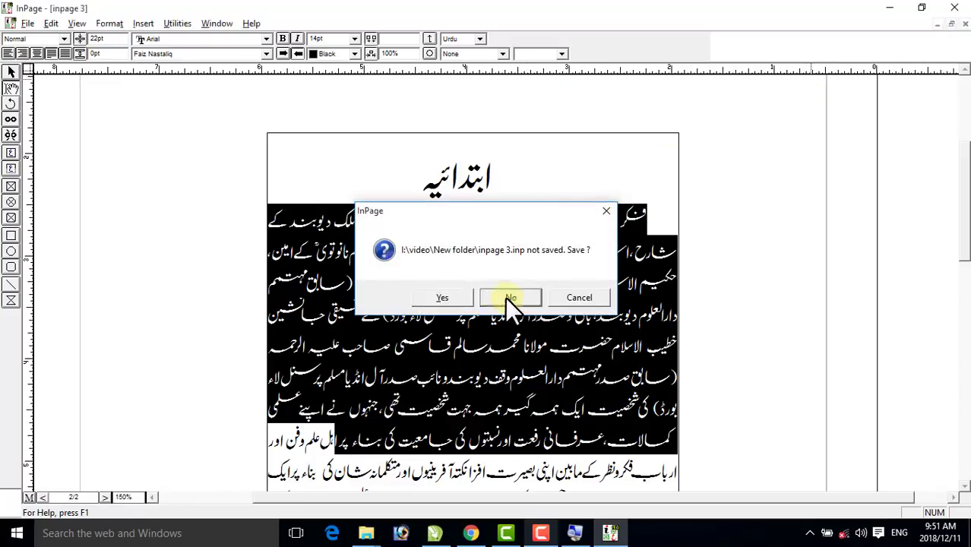
click(505, 297)
click(13, 25)
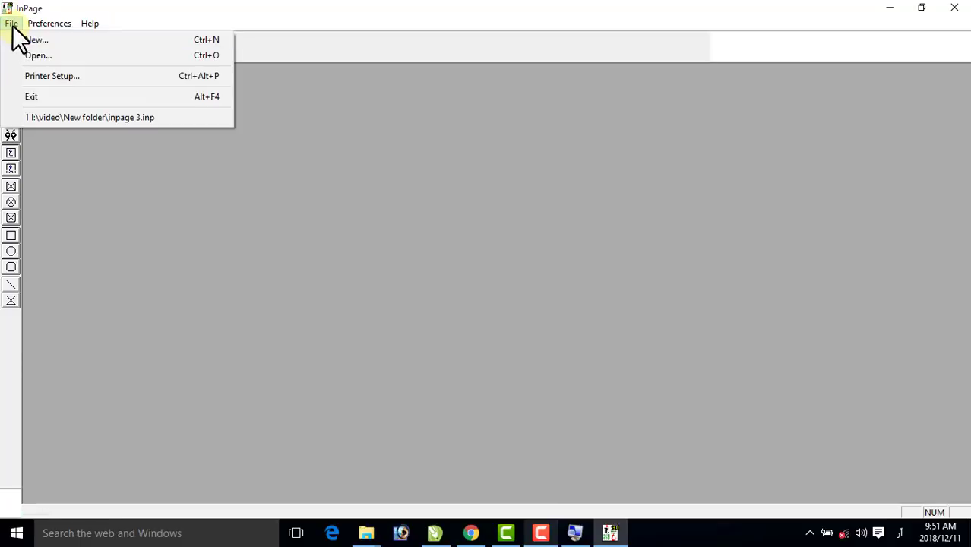
click(51, 116)
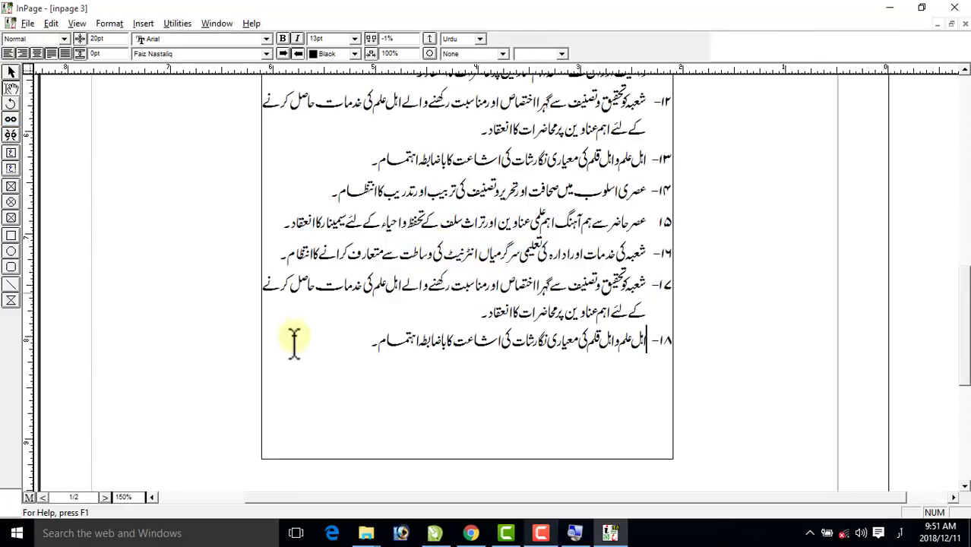
Go to page 2, select the introductory text box and save the page as inpage 3.pdf with all text exported as curves
click(41, 497)
right_click(432, 273)
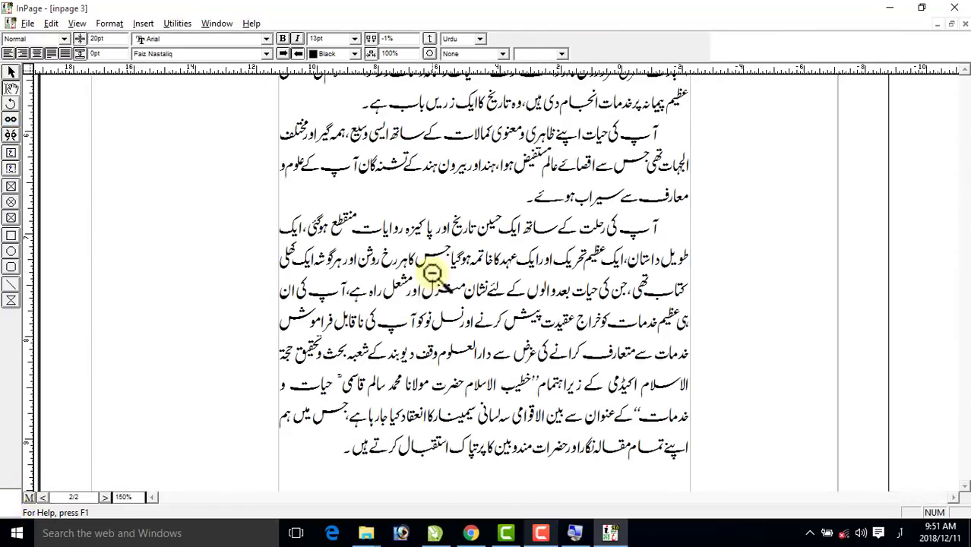
right_click(499, 183)
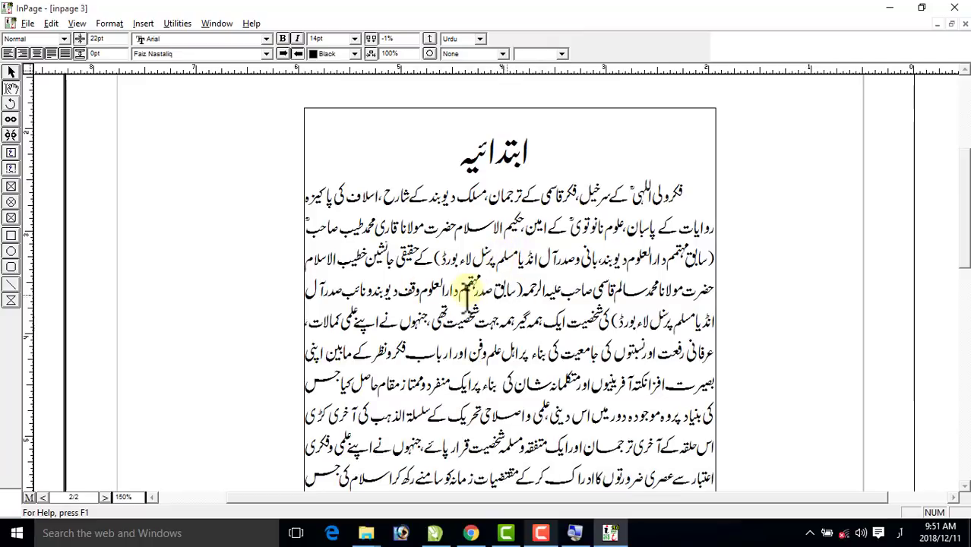
click(12, 73)
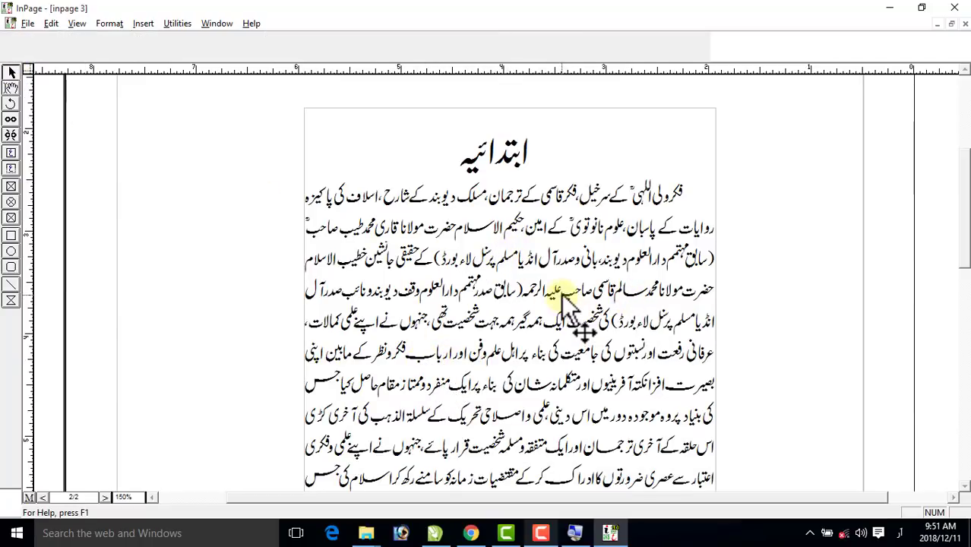
click(505, 254)
key(ctrl+0)
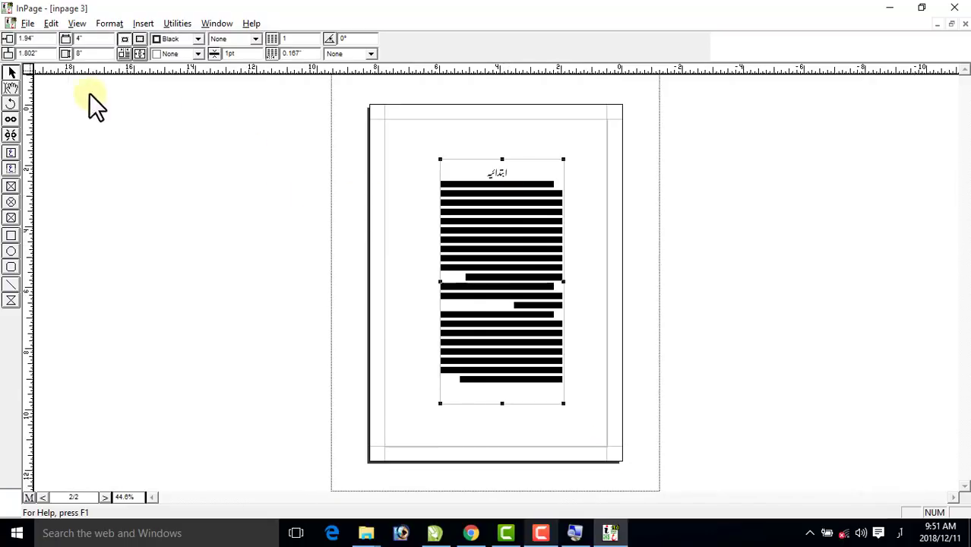
click(26, 23)
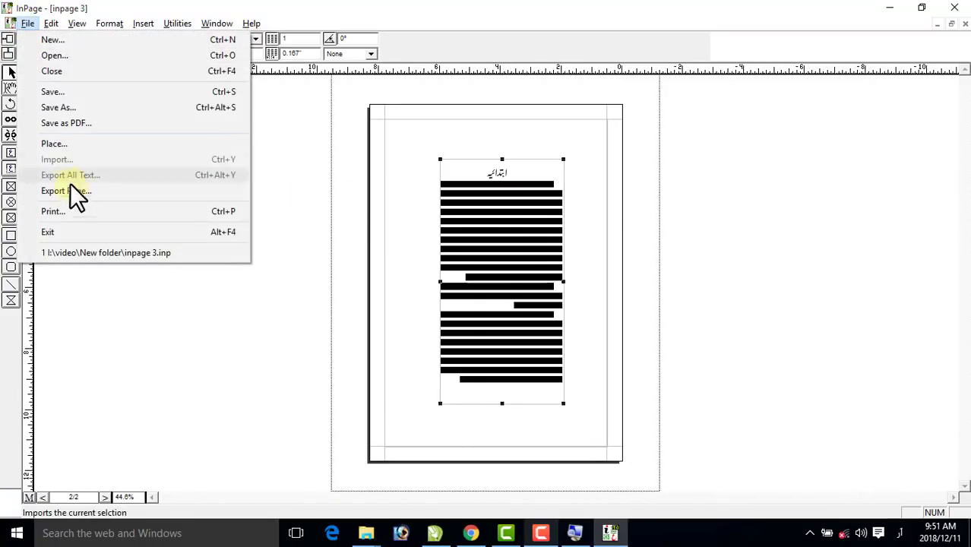
click(81, 123)
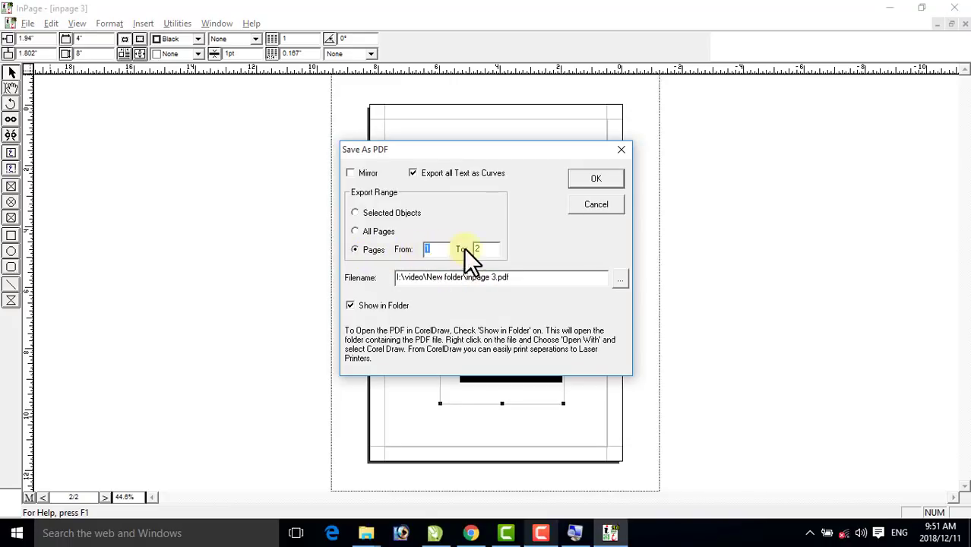
click(592, 179)
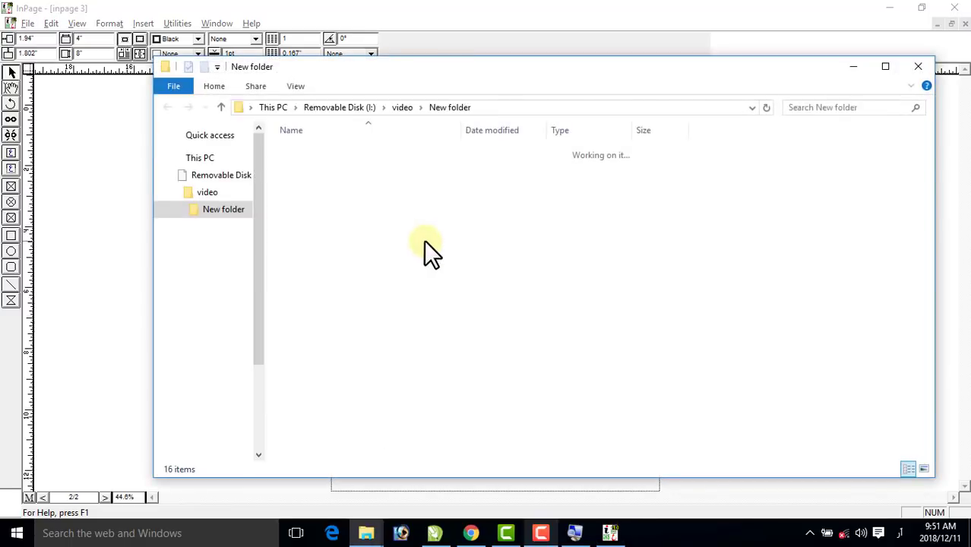
Import the PDF as text into the CorelDRAW brochure, try it on the empty third panel and delete it
drag(287, 256, 729, 292)
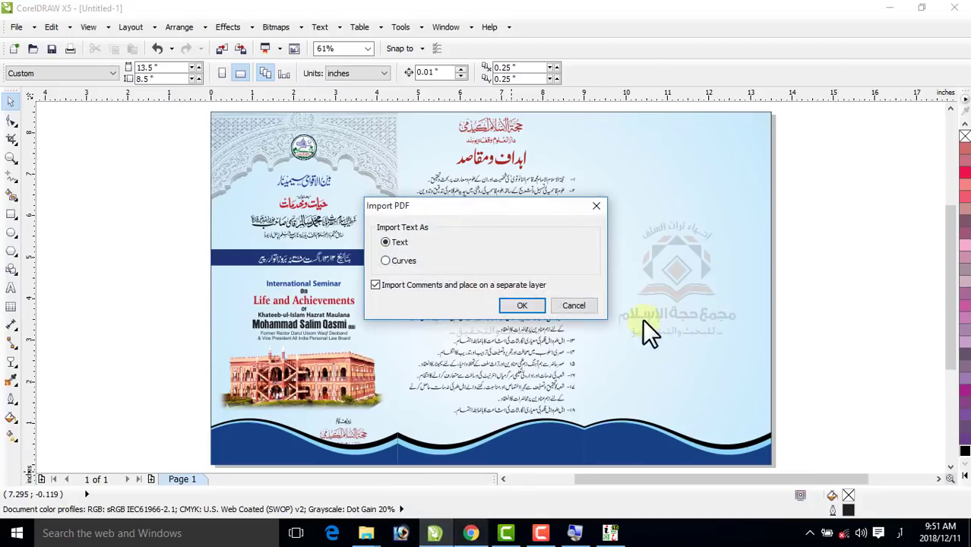
click(528, 310)
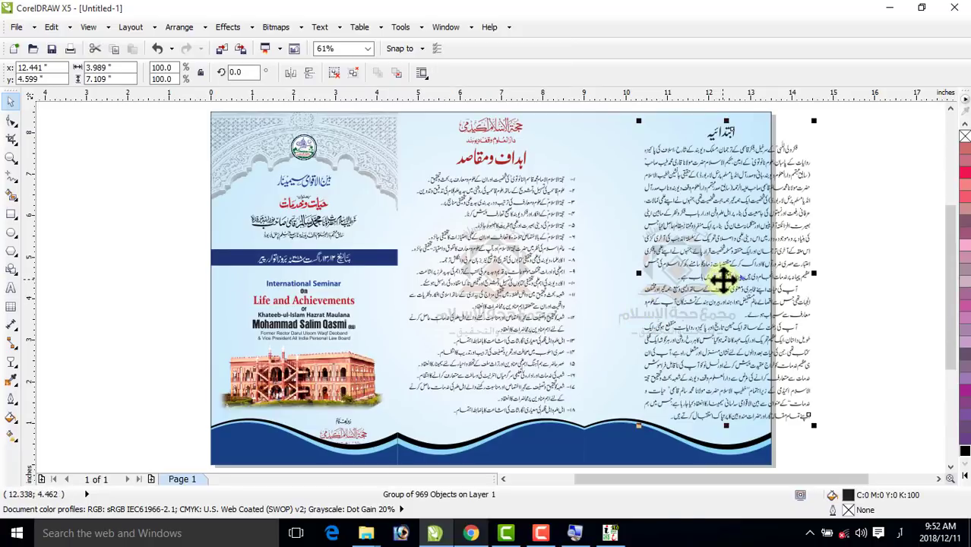
drag(725, 277, 673, 271)
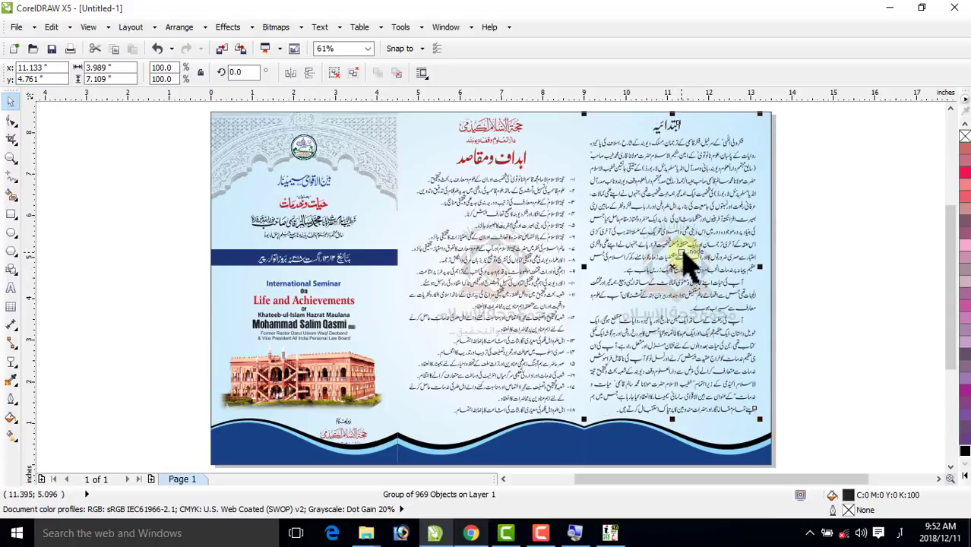
key(Delete)
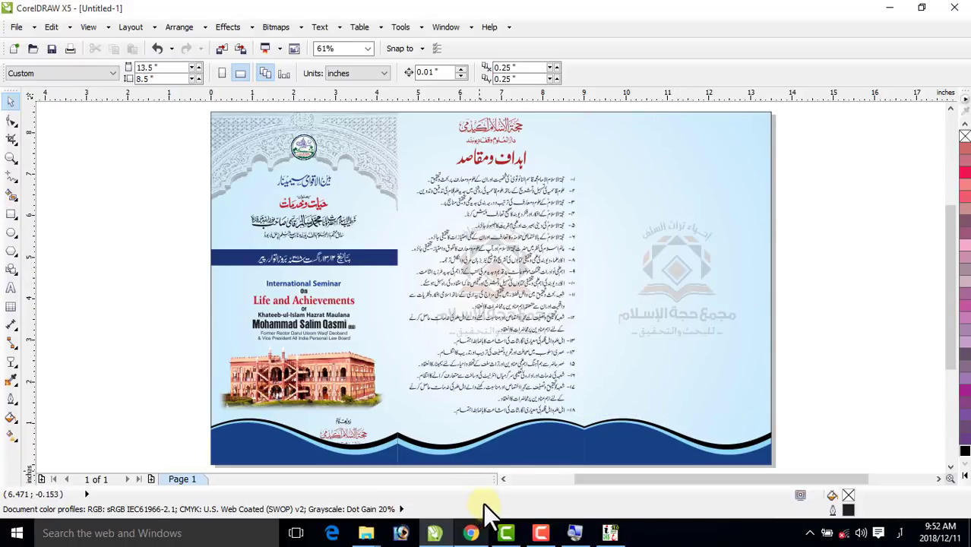
Switch back to InPage and set the line spacing of the body text below the introductory heading to 20 pt
click(610, 533)
click(11, 89)
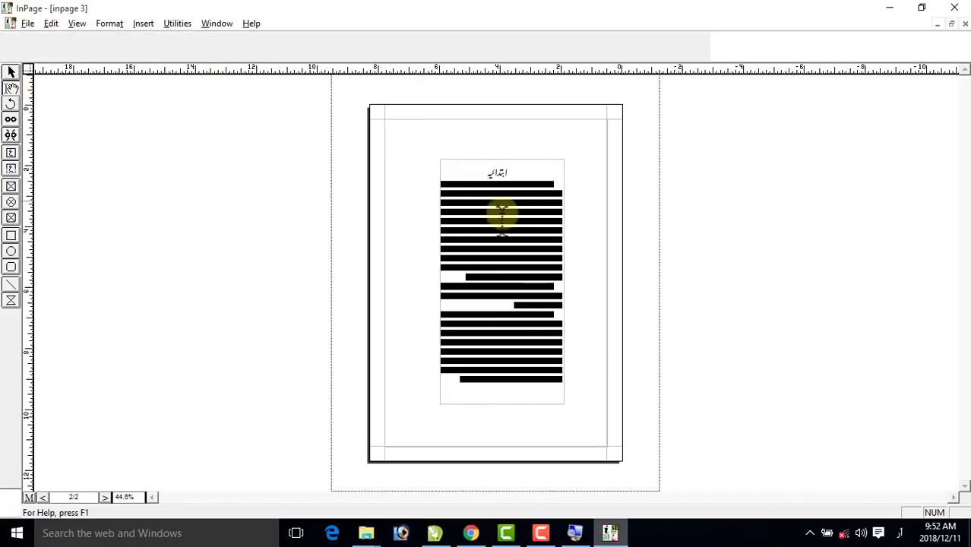
drag(533, 188, 515, 378)
click(99, 38)
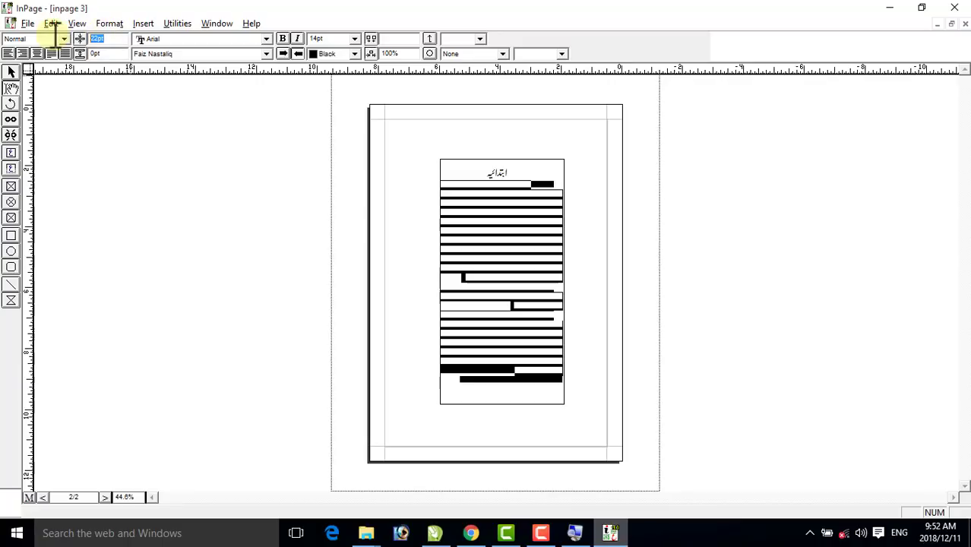
key(Return)
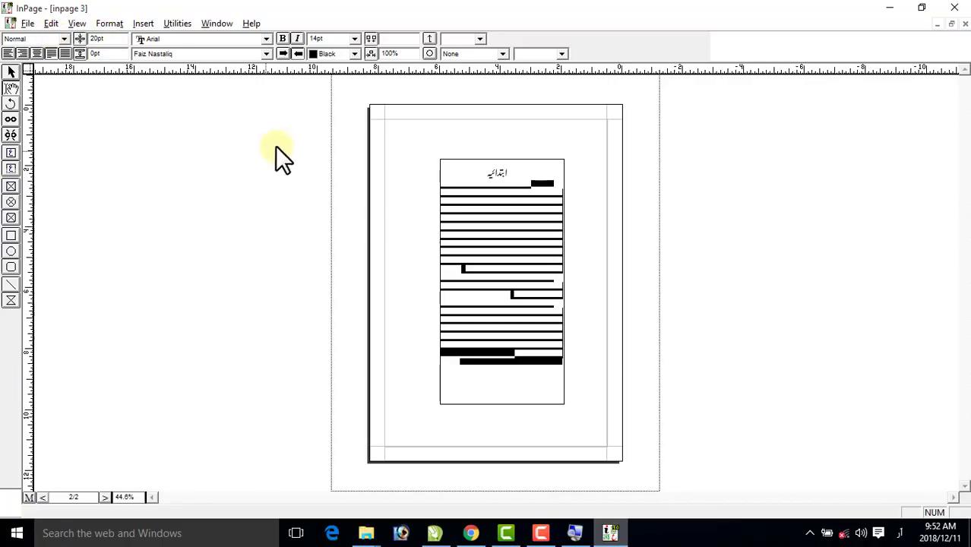
click(515, 191)
key(F6)
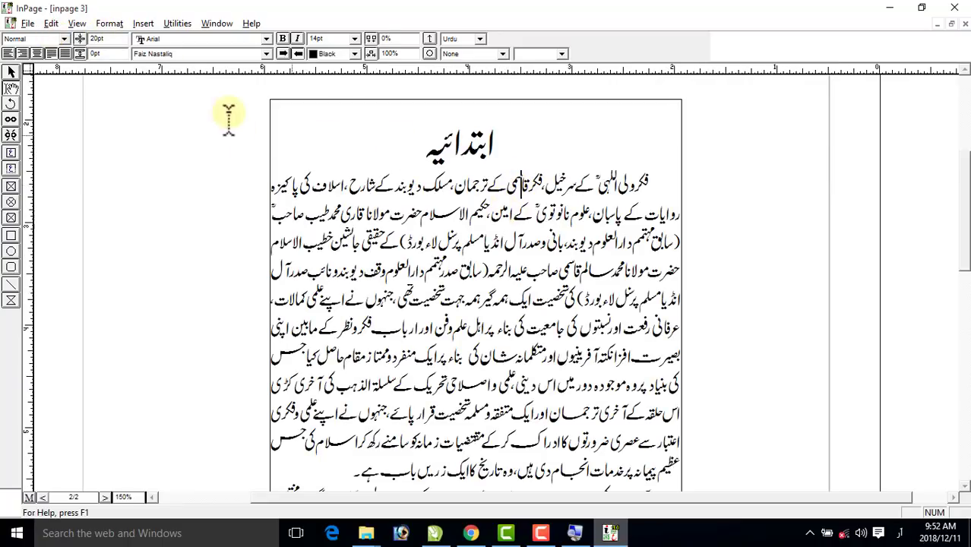
key(F5)
right_click(460, 348)
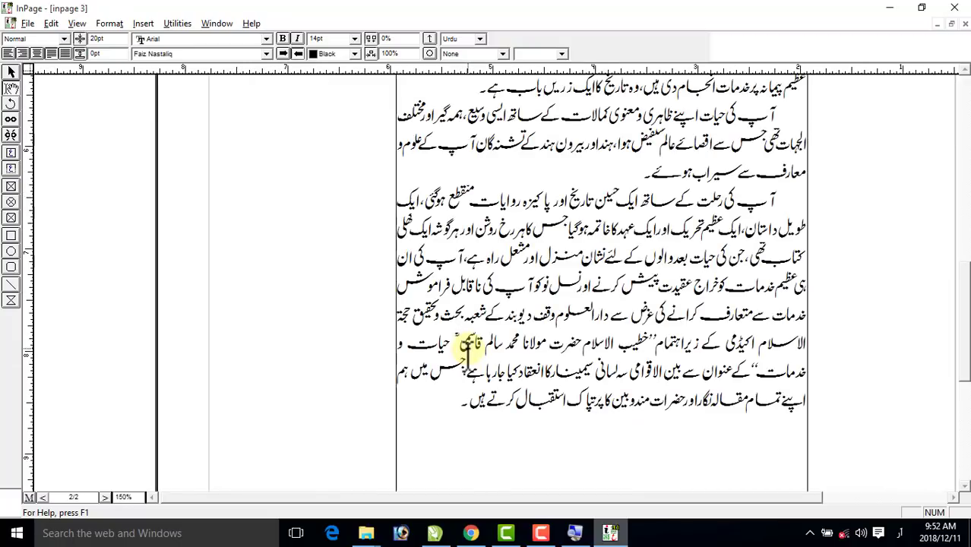
key(F5)
Save page 2 again as inpage 3.pdf with text as curves and import it as text over the CorelDRAW brochure's third panel
click(10, 71)
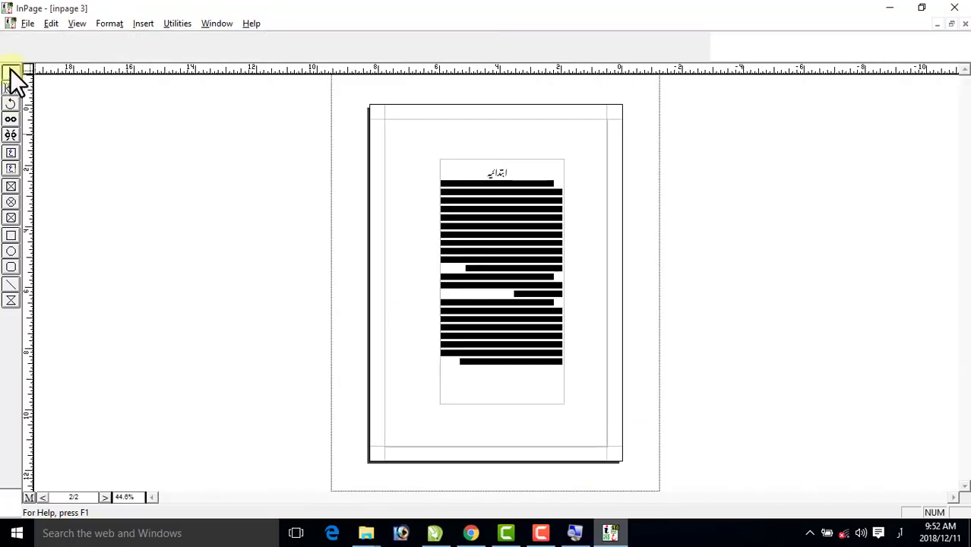
click(21, 22)
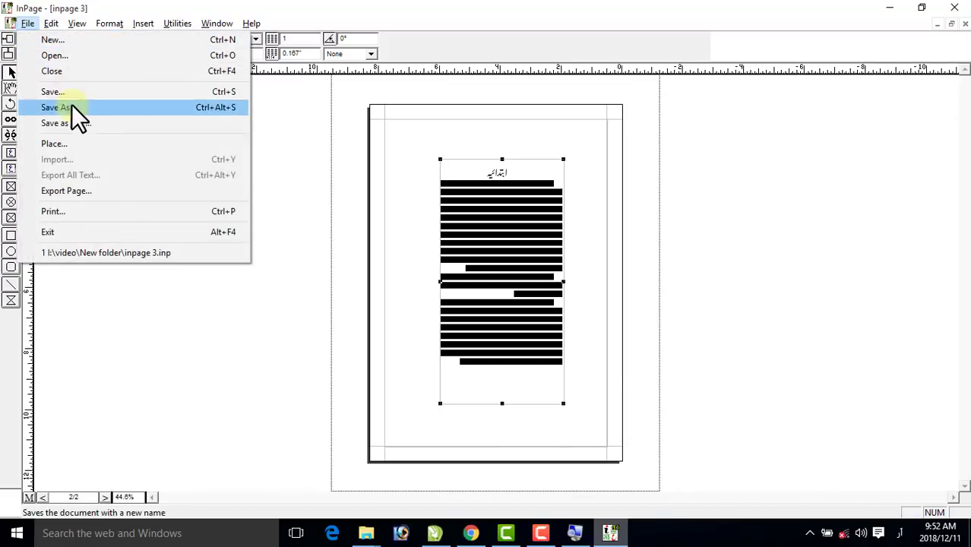
click(71, 120)
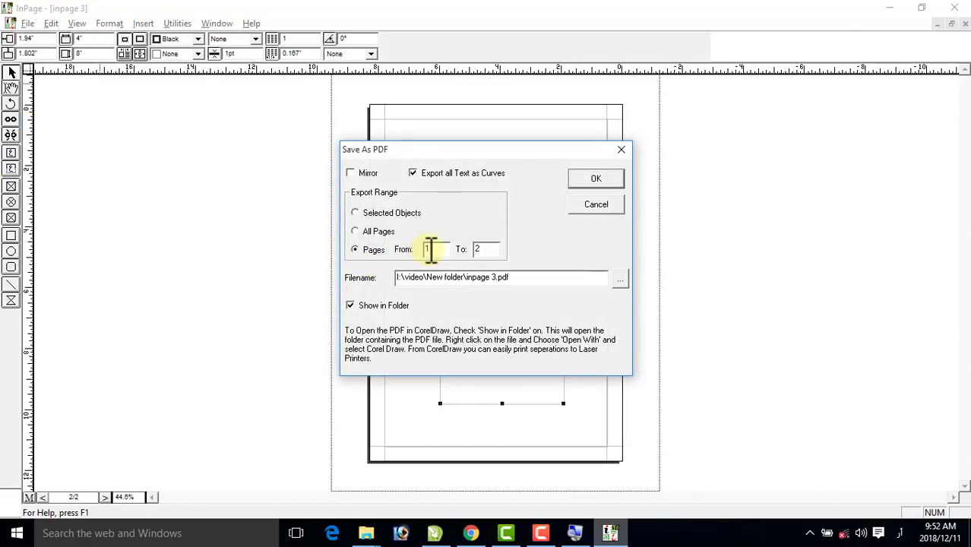
click(609, 178)
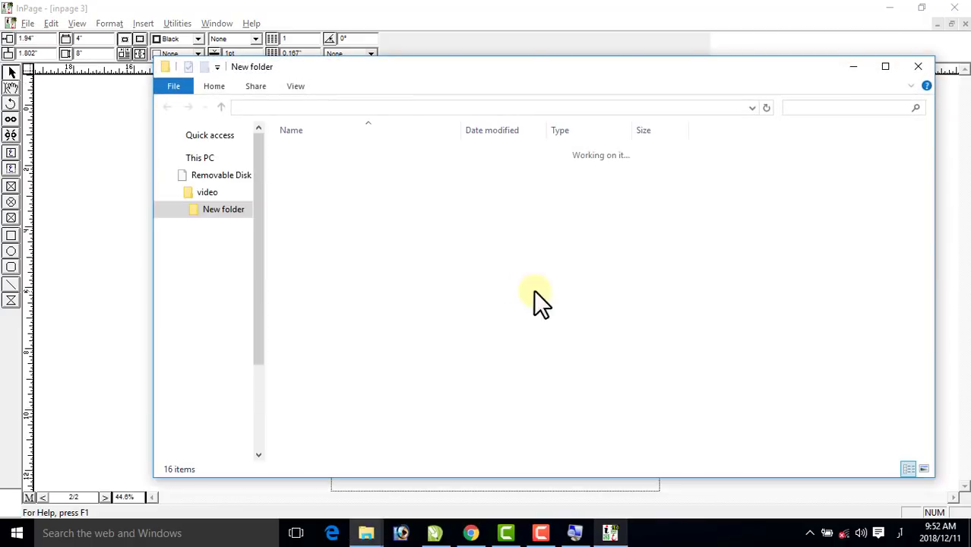
drag(288, 257, 715, 284)
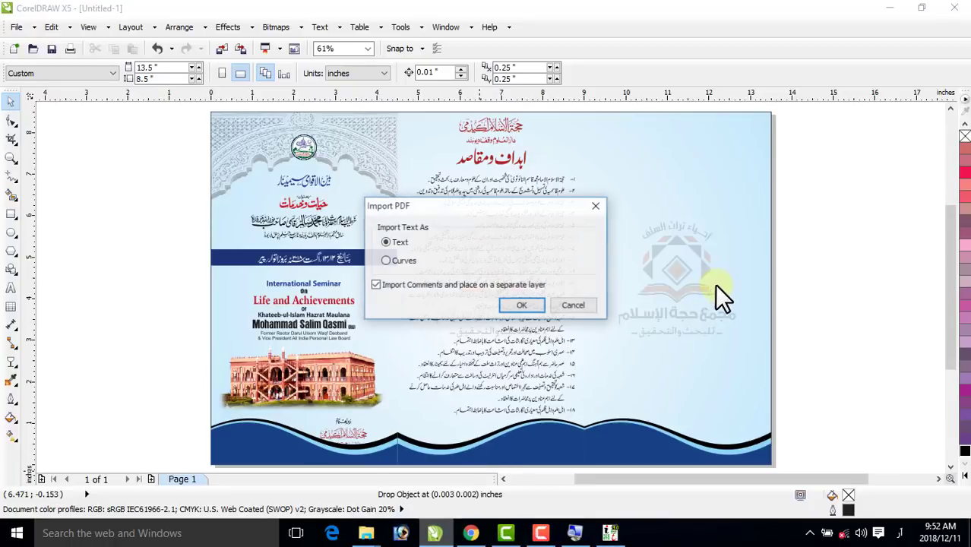
click(523, 307)
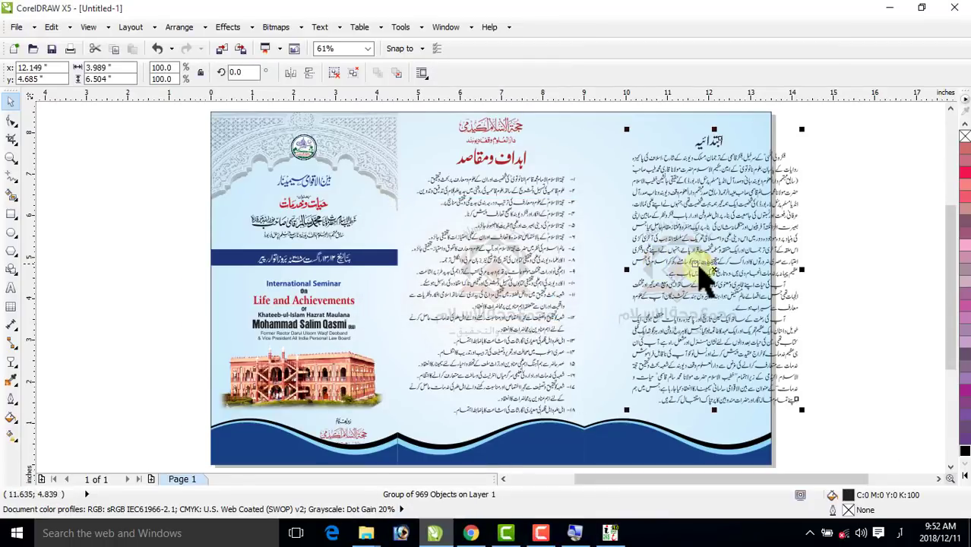
Move the imported introductory text onto the brochure's third panel and centre it horizontally on the panel's background
mouse_move(689, 268)
mouse_down()
mouse_move(671, 260)
mouse_move(674, 272)
mouse_up()
shift+click(751, 126)
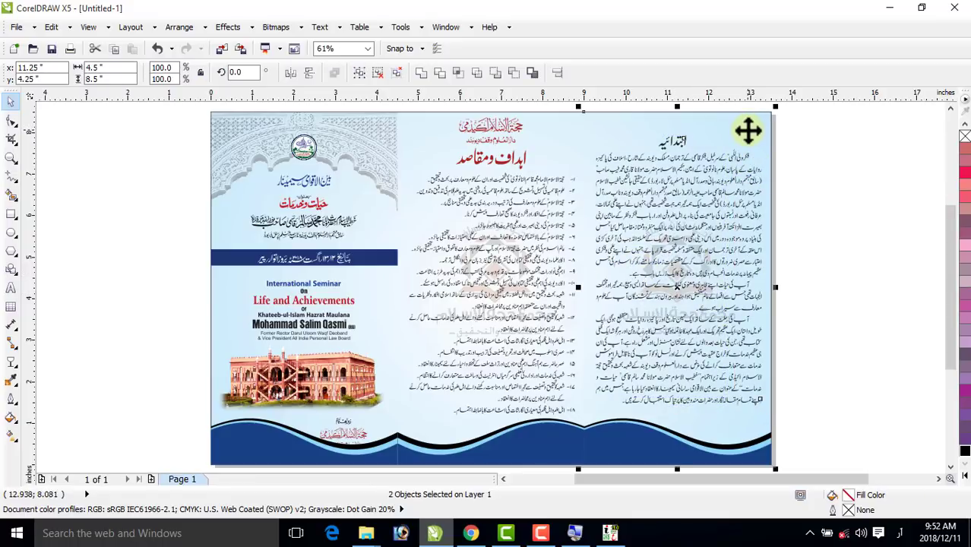
click(823, 169)
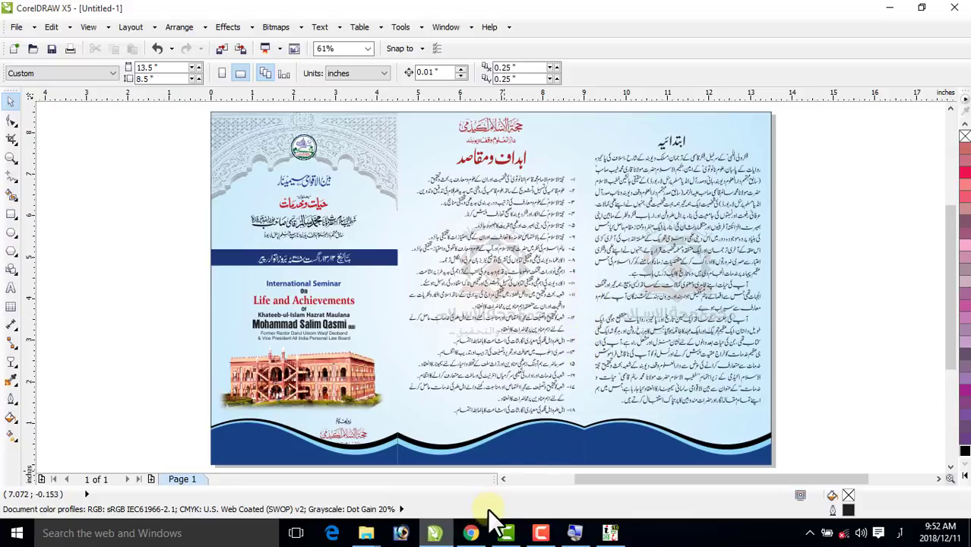
Compare the size of the InPage introductory text box with the size of the third panel in CorelDRAW
click(436, 532)
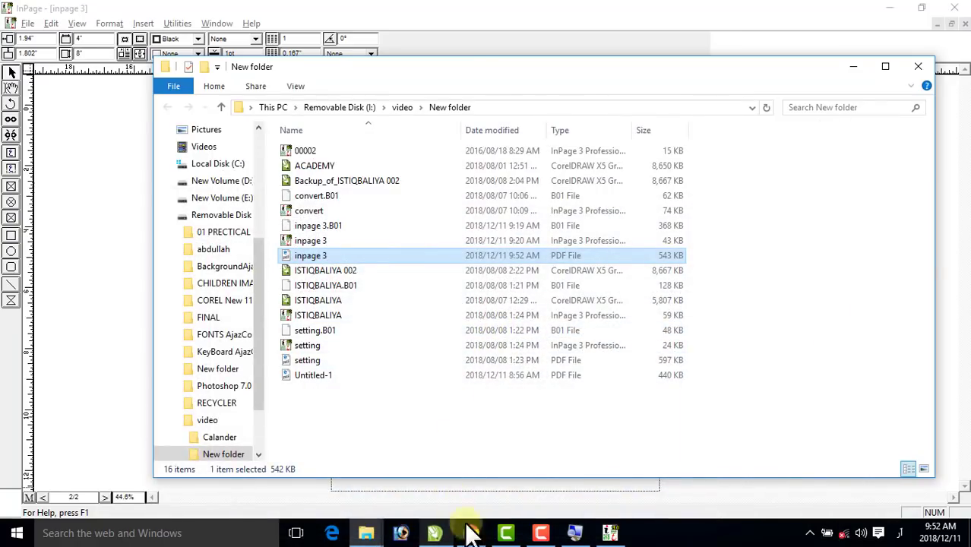
click(610, 533)
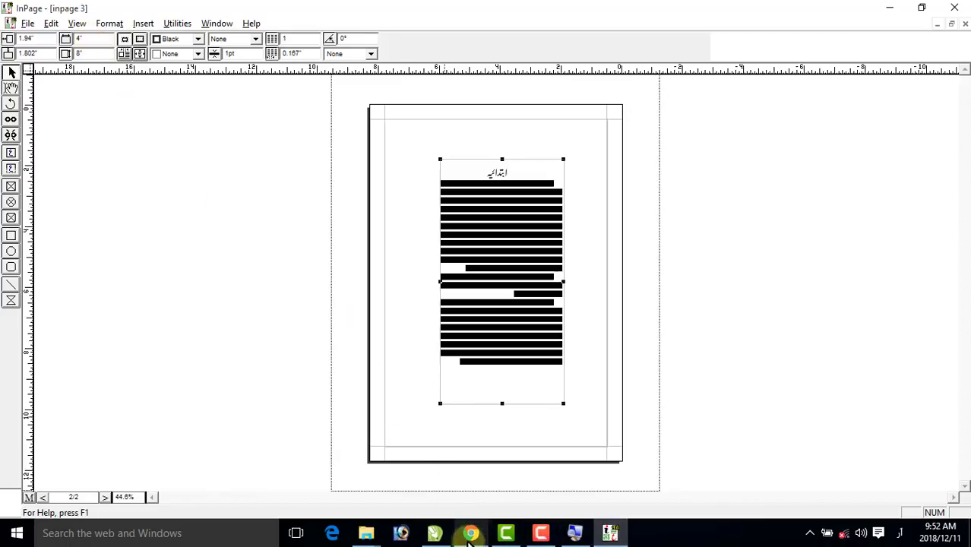
click(435, 532)
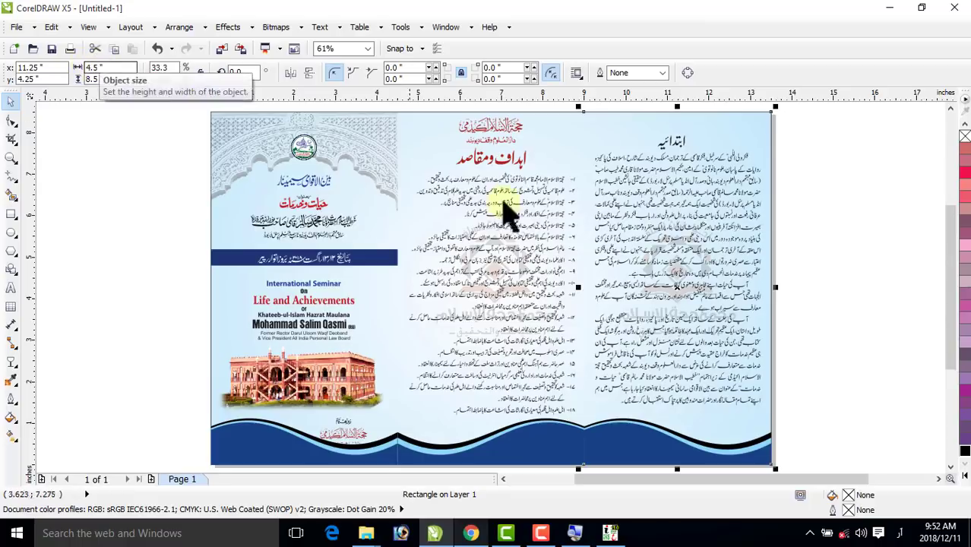
click(818, 254)
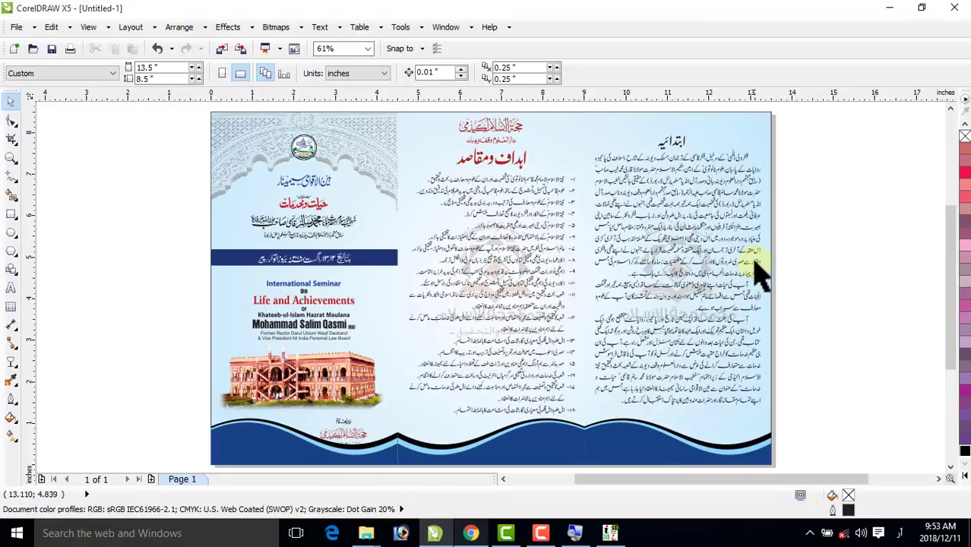
Ungroup the third panel's introductory text, nudge the heading pieces slightly upward and group them as one object
click(697, 232)
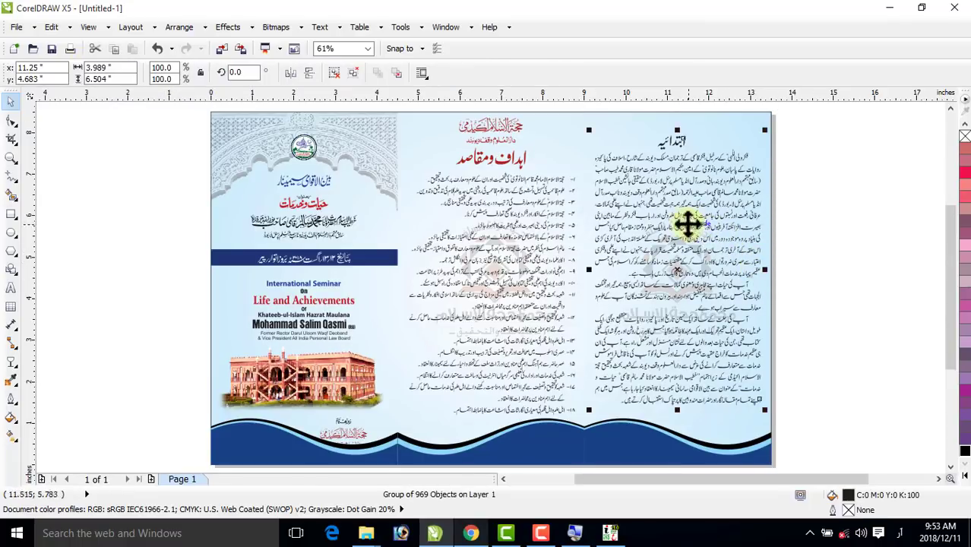
click(338, 73)
drag(819, 117, 643, 152)
click(799, 122)
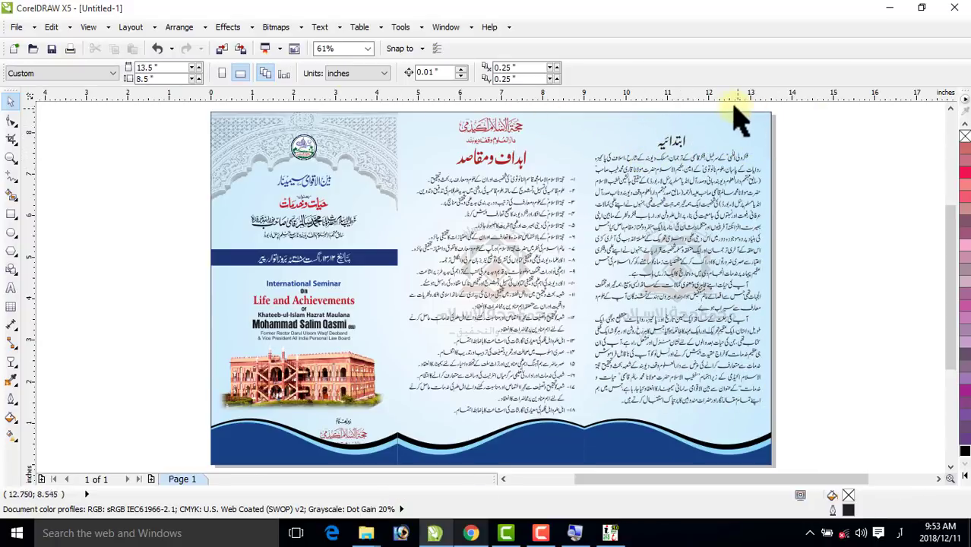
drag(724, 105, 638, 150)
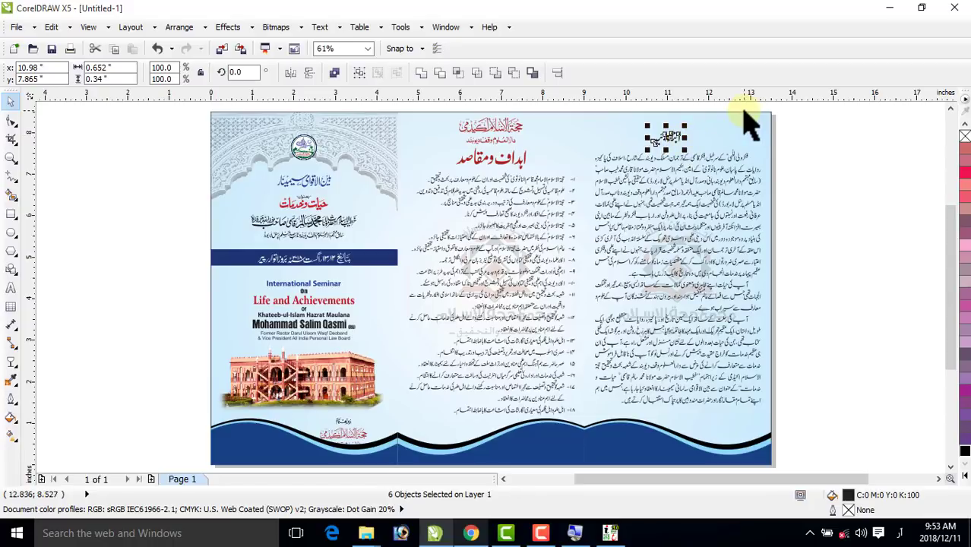
key(ctrl+g)
Centre the grouped introductory heading horizontally on the third panel and fill it with red
shift+click(733, 133)
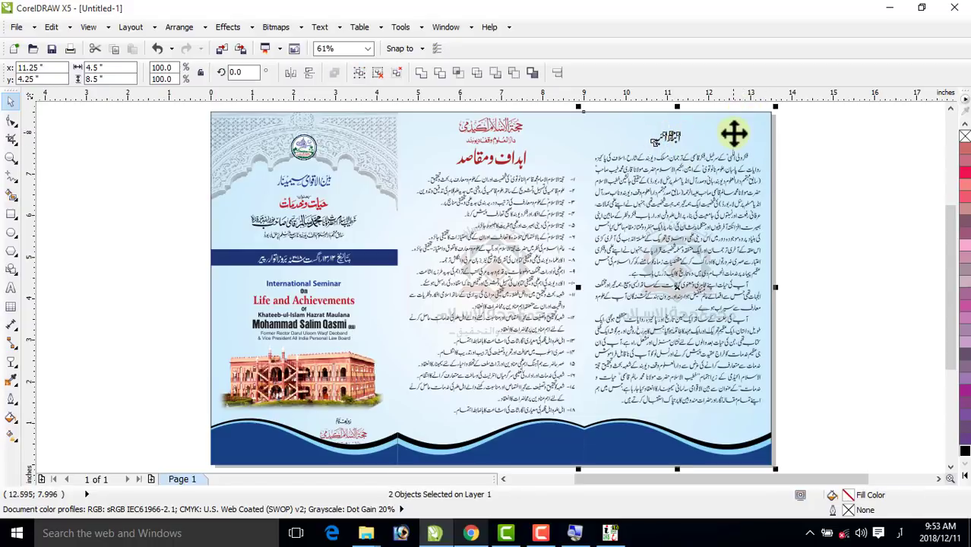
key(c)
click(834, 156)
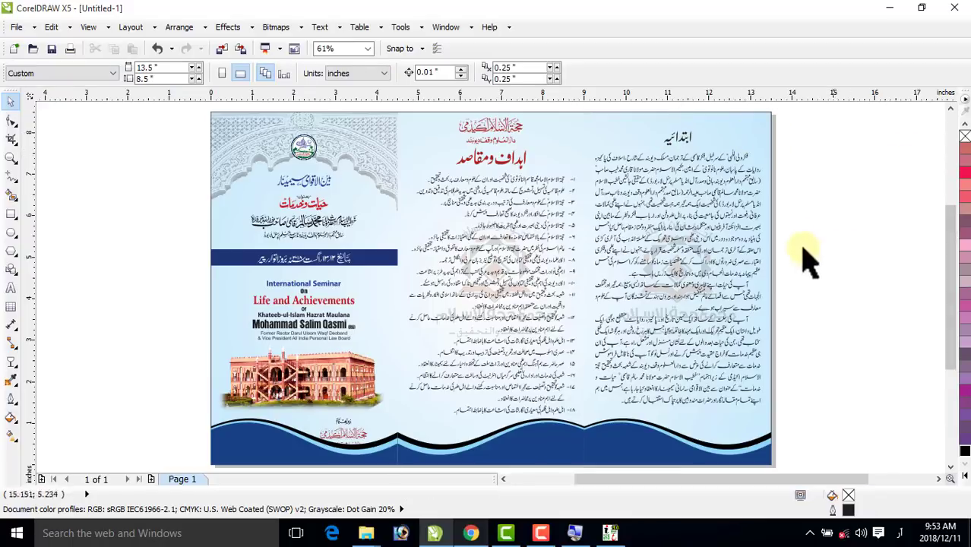
click(669, 140)
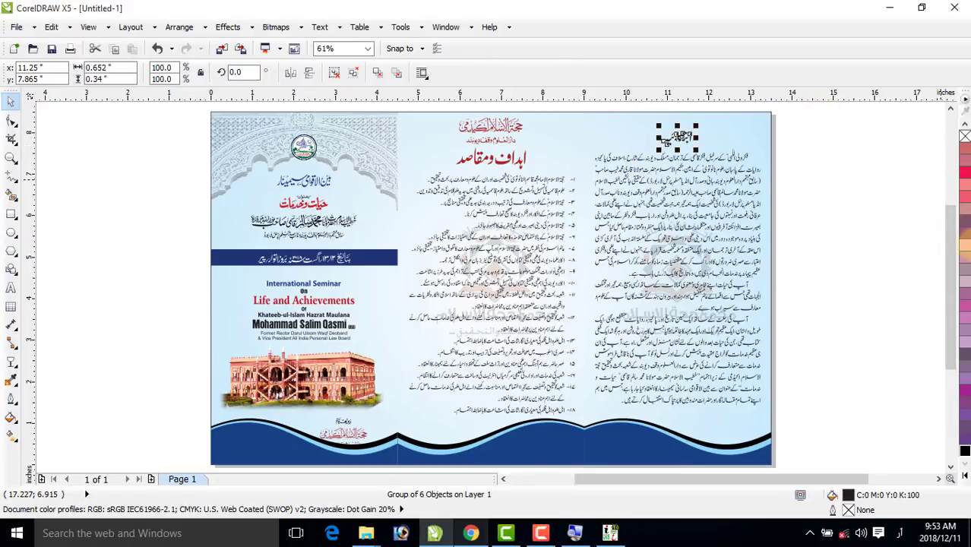
click(965, 174)
click(878, 184)
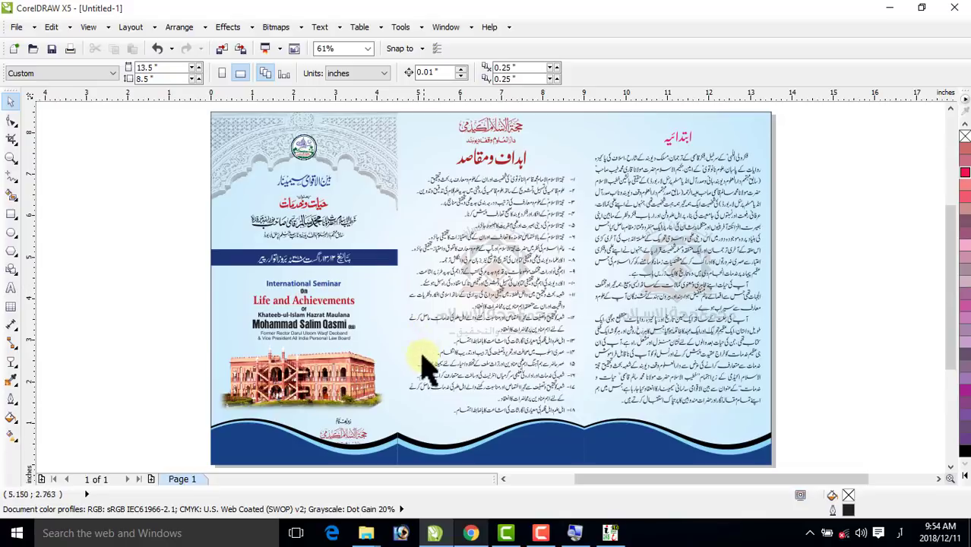
Switch to Chrome and view the playlists page of the Ajaz Computers YouTube channel
click(505, 532)
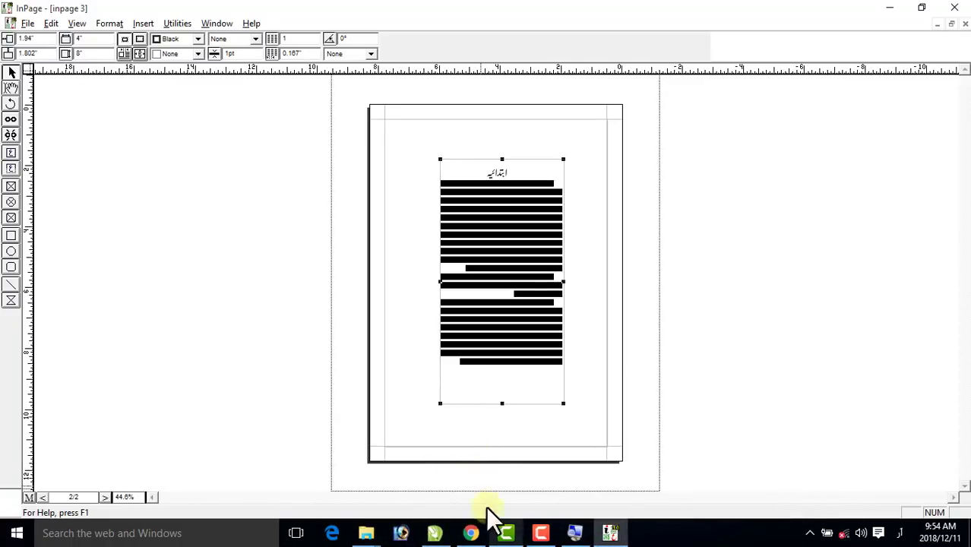
click(469, 532)
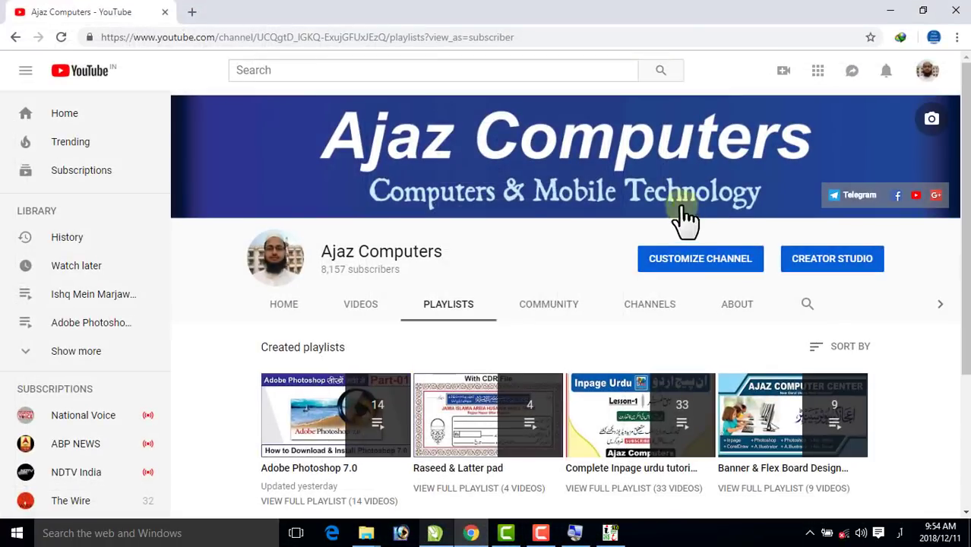